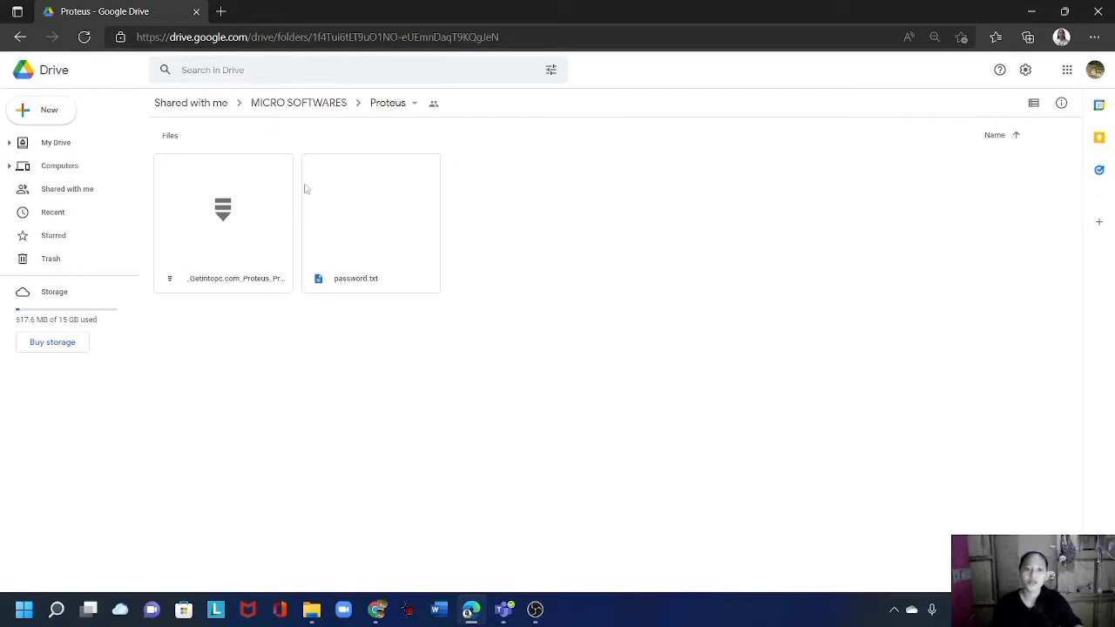
Download the Proteus .rar archive from Google Drive despite the virus-scan warning.
double_click(251, 228)
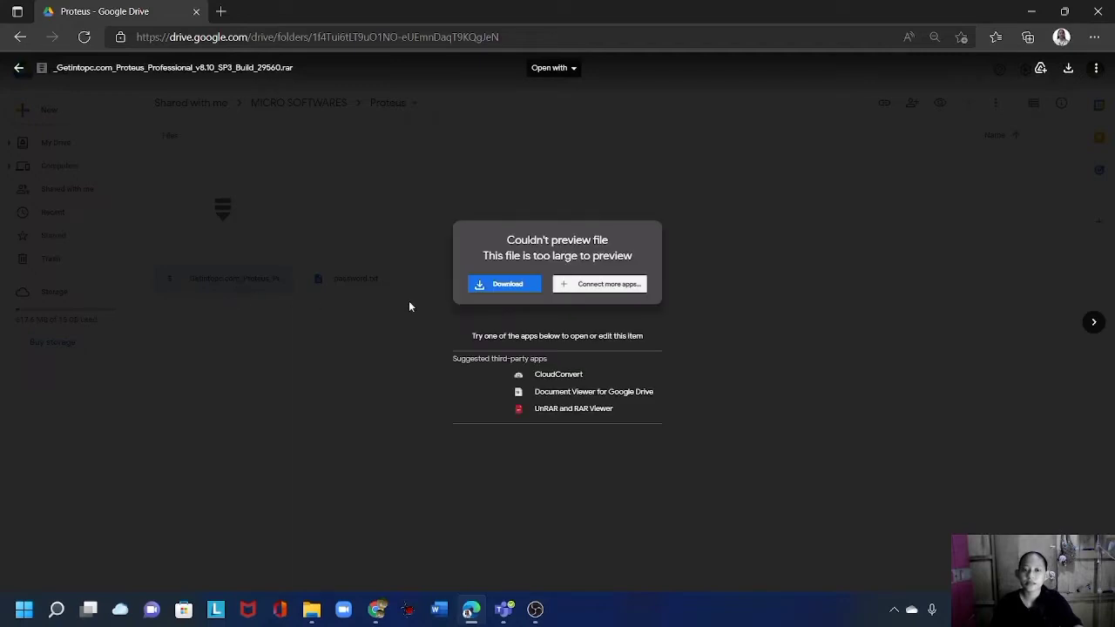
left_click(478, 289)
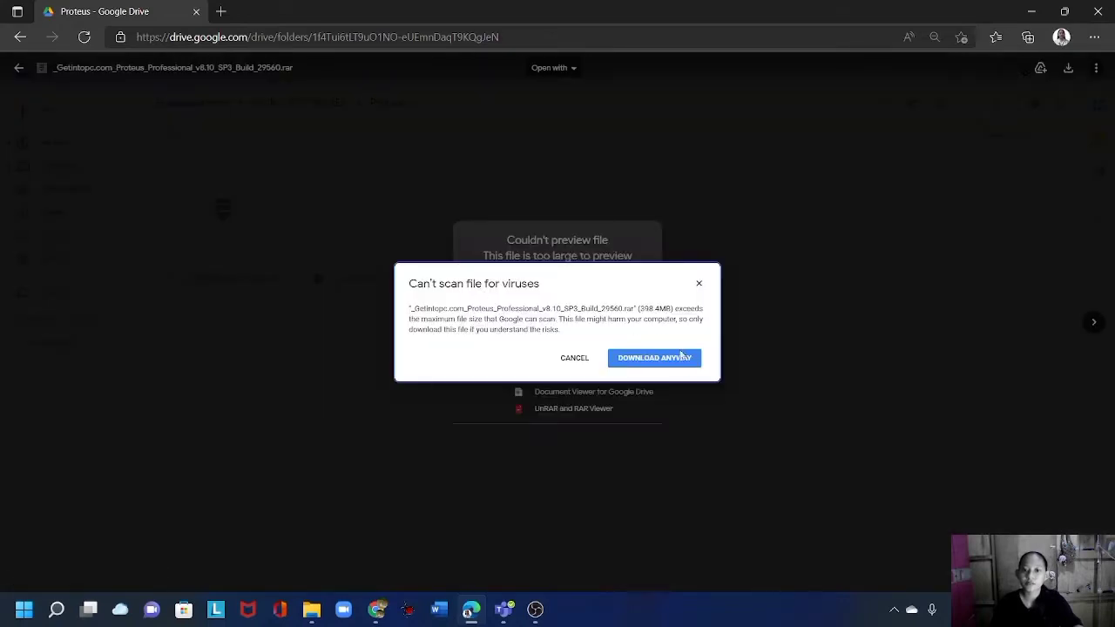
left_click(682, 359)
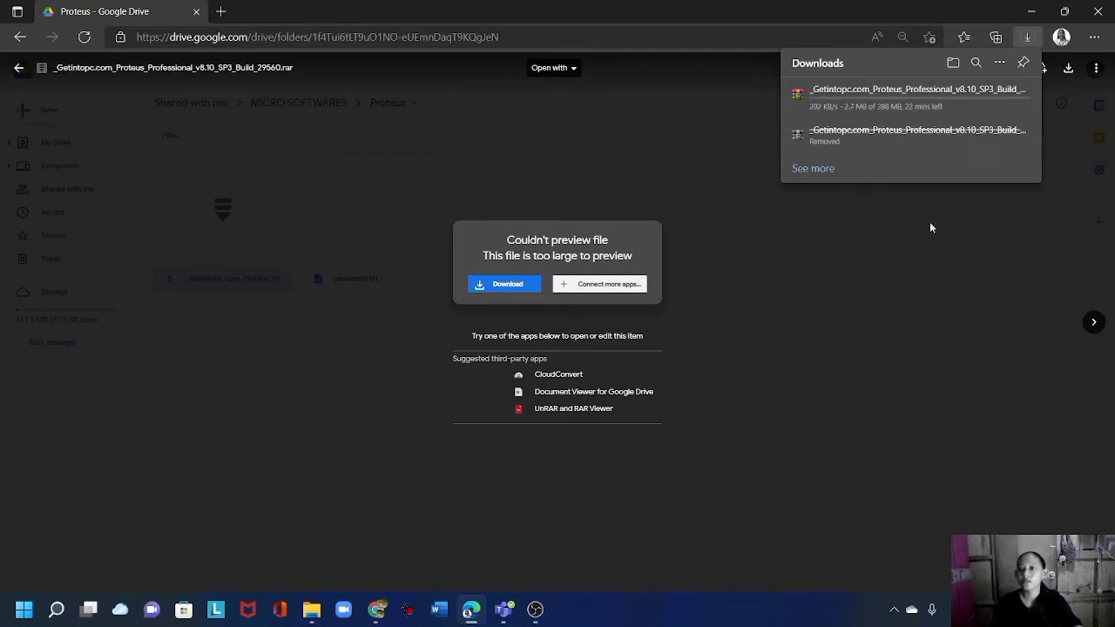
Cancel the in-progress archive download and minimize Edge to show the desktop.
mouse_move(1034, 88)
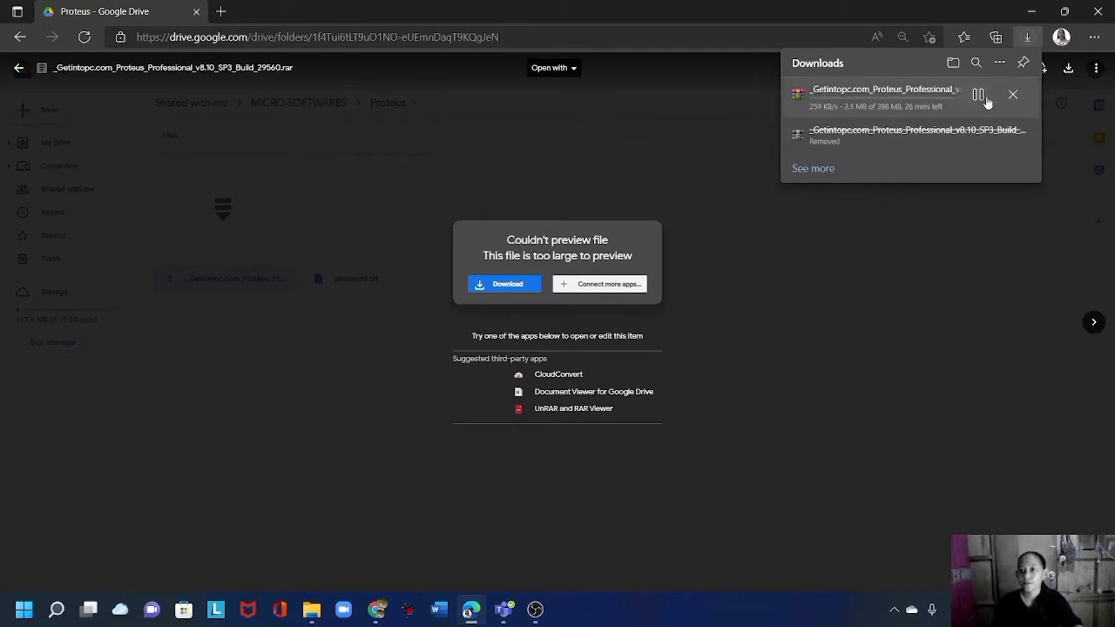
left_click(1011, 97)
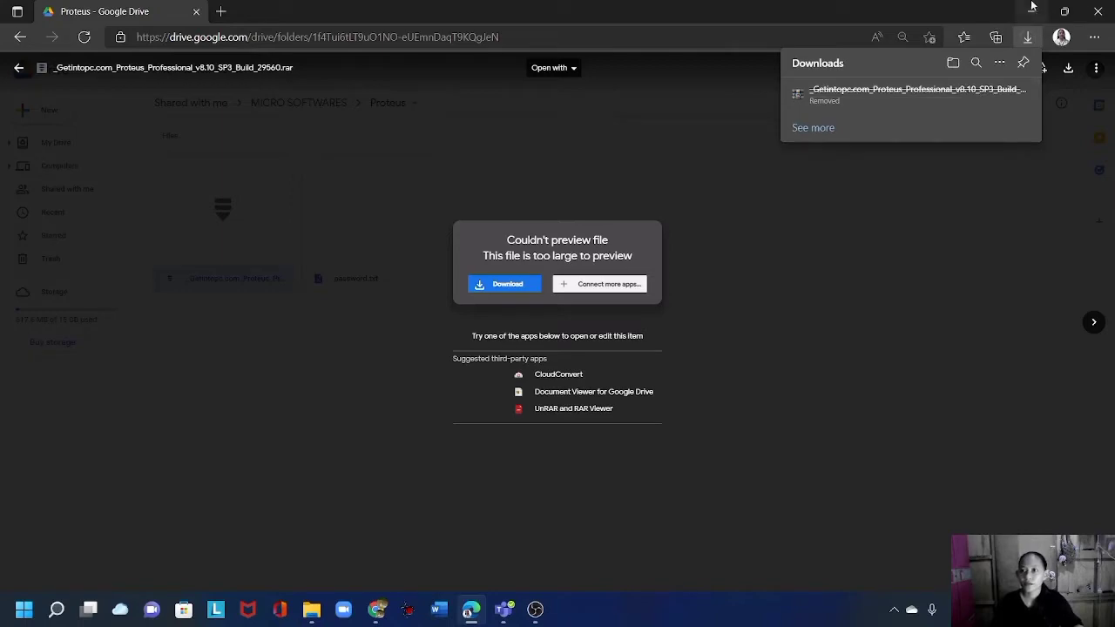
left_click(1040, 11)
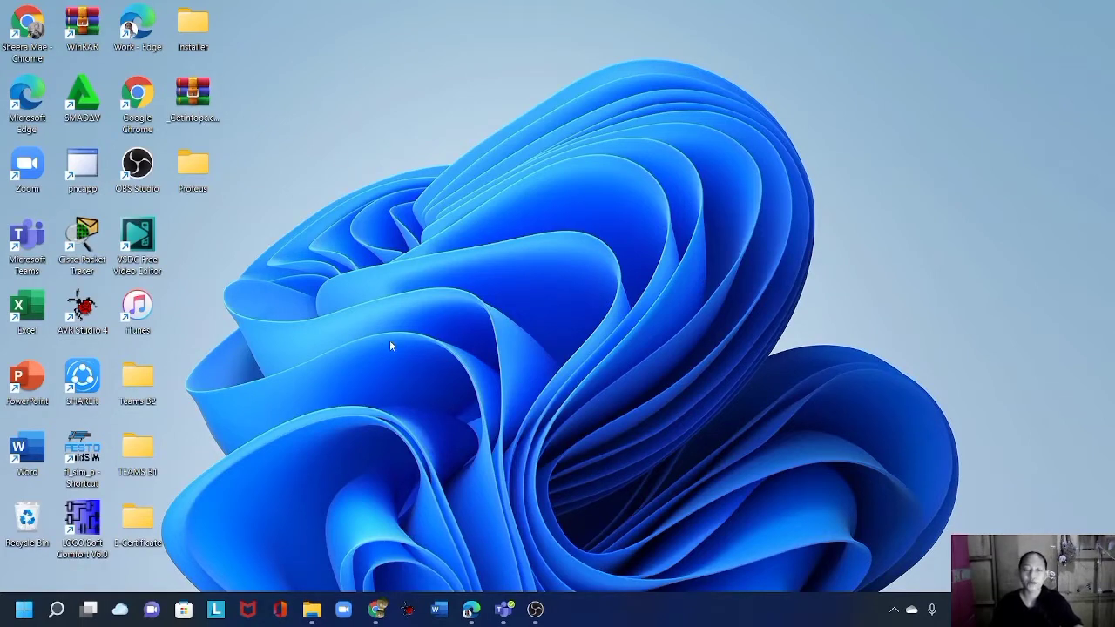
Extract the Proteus .rar with WinRAR into Desktop\Proteus, entering the archive password.
left_click(194, 108)
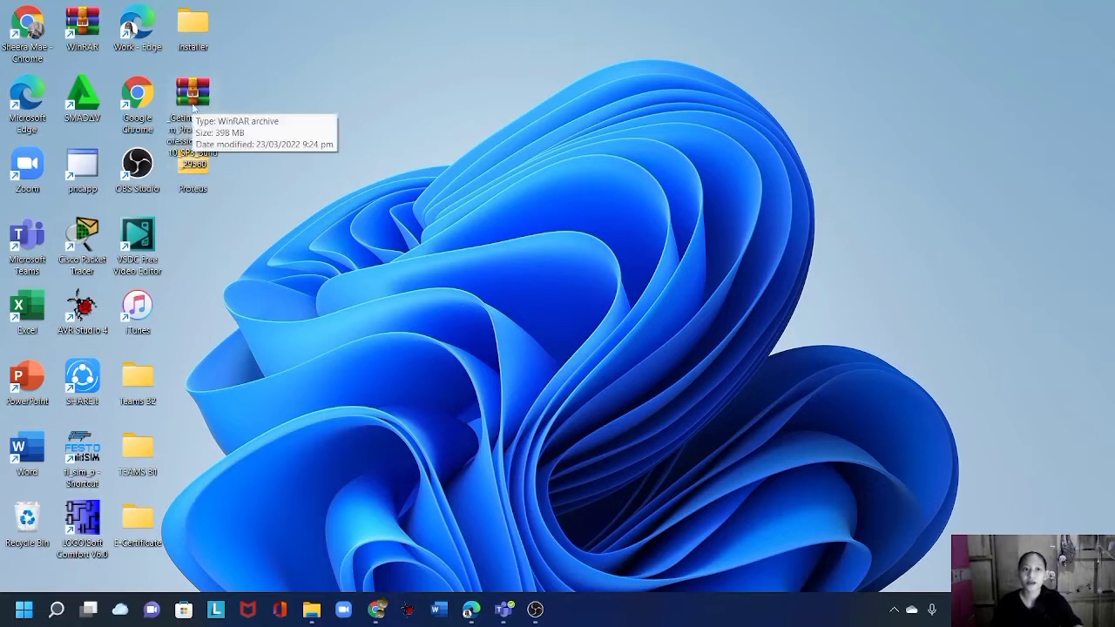
right_click(193, 108)
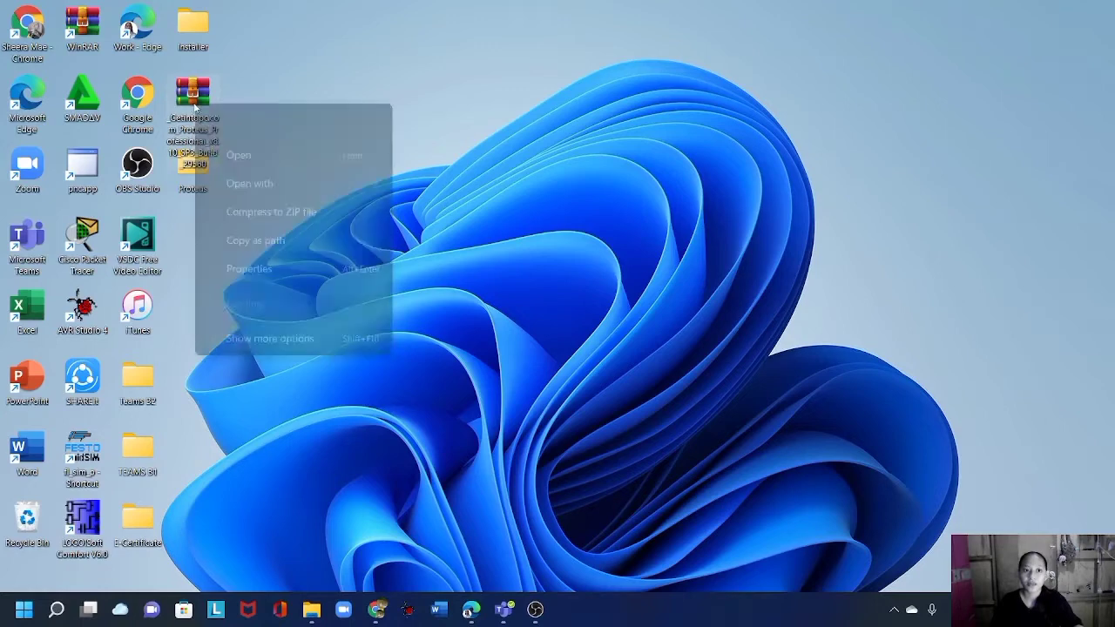
mouse_move(341, 308)
left_click(478, 324)
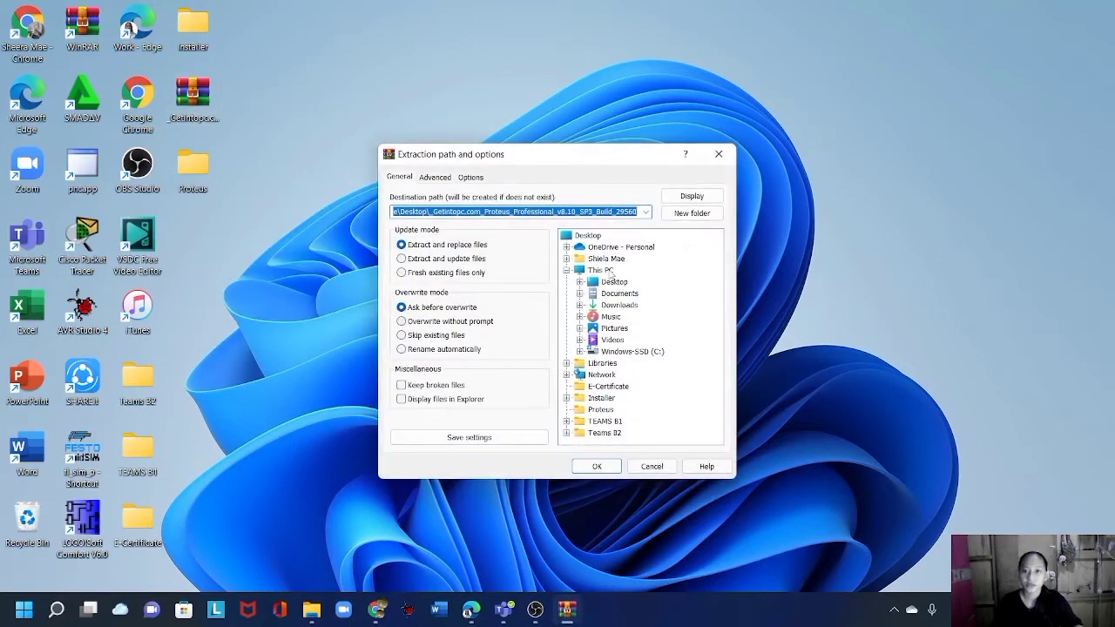
left_click(614, 283)
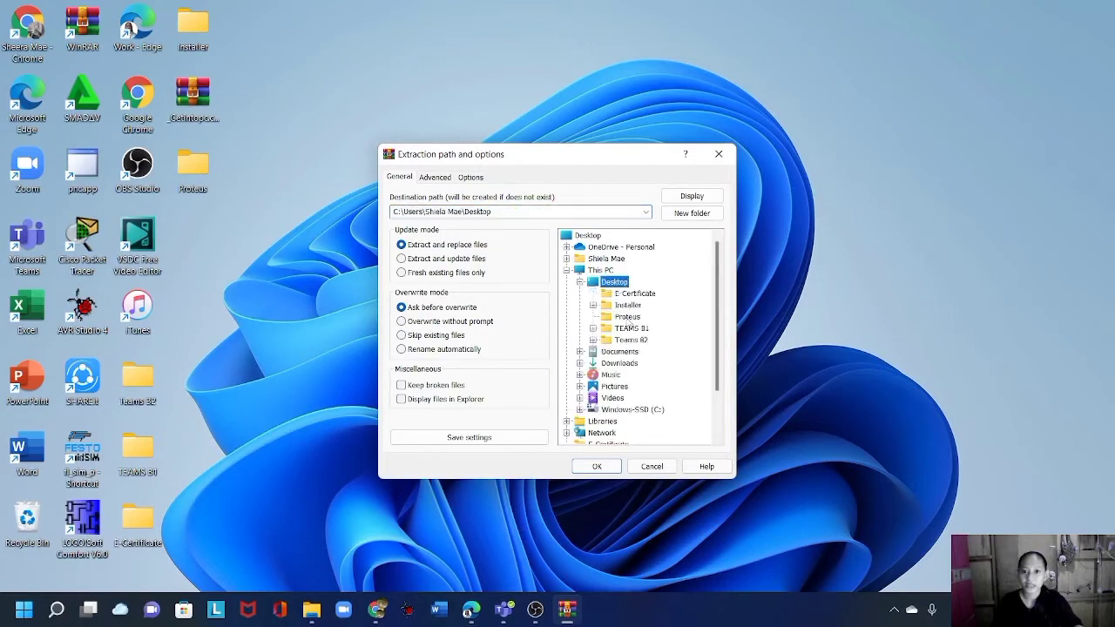
left_click(627, 317)
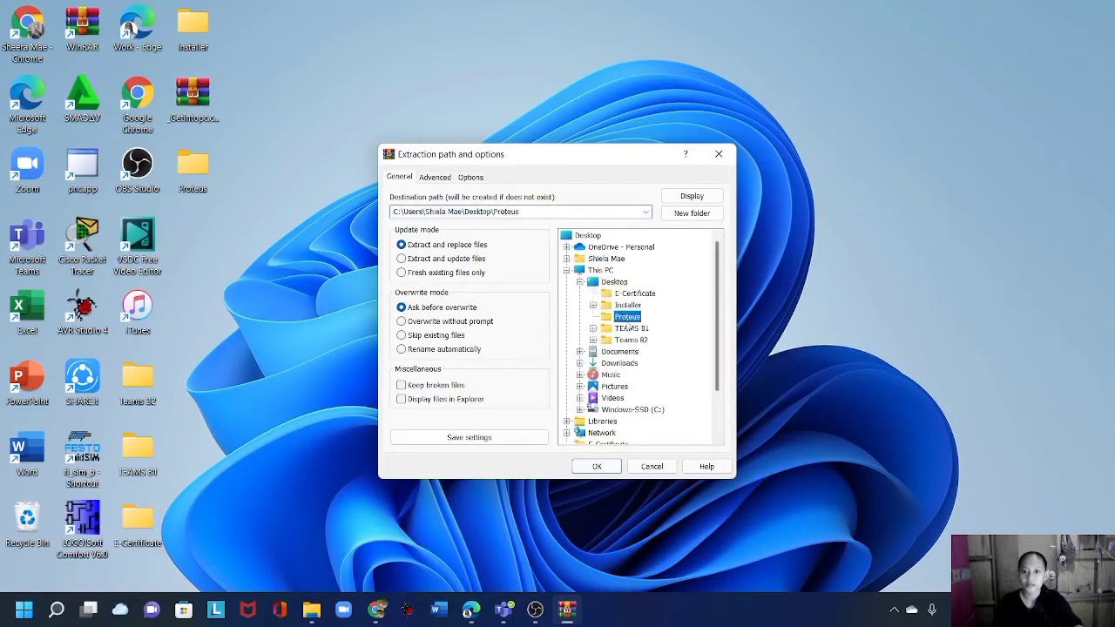
left_click(596, 467)
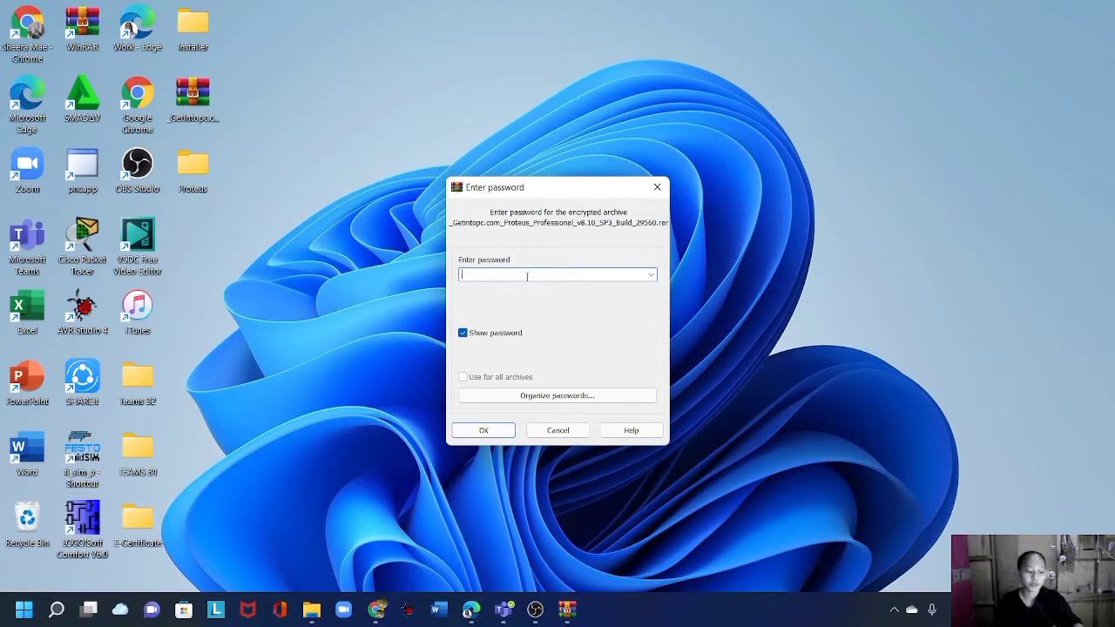
type("123")
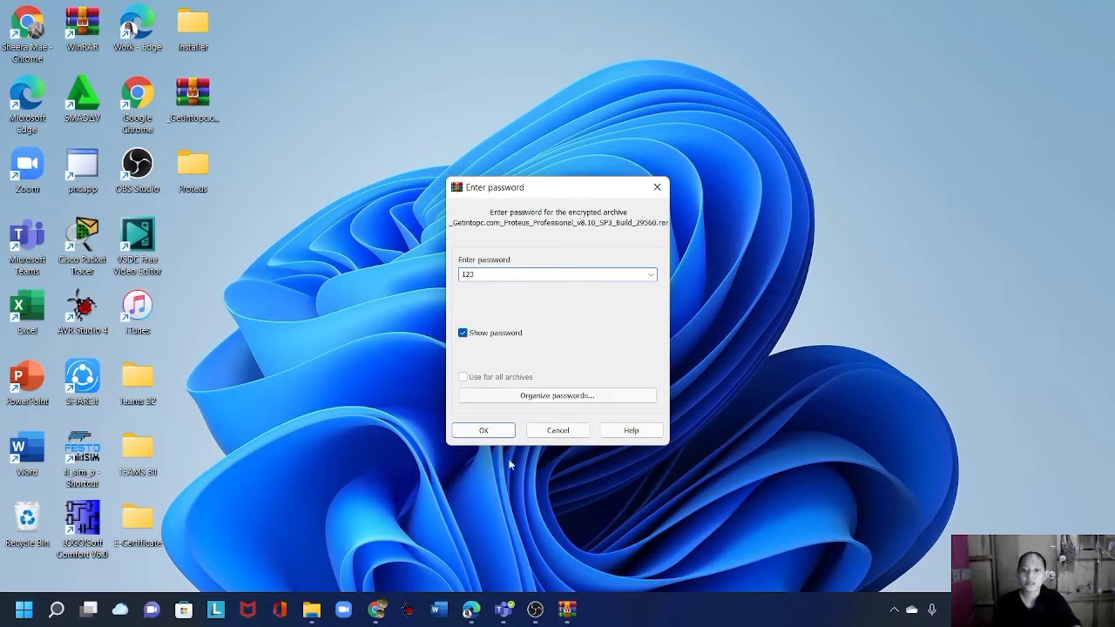
left_click(503, 434)
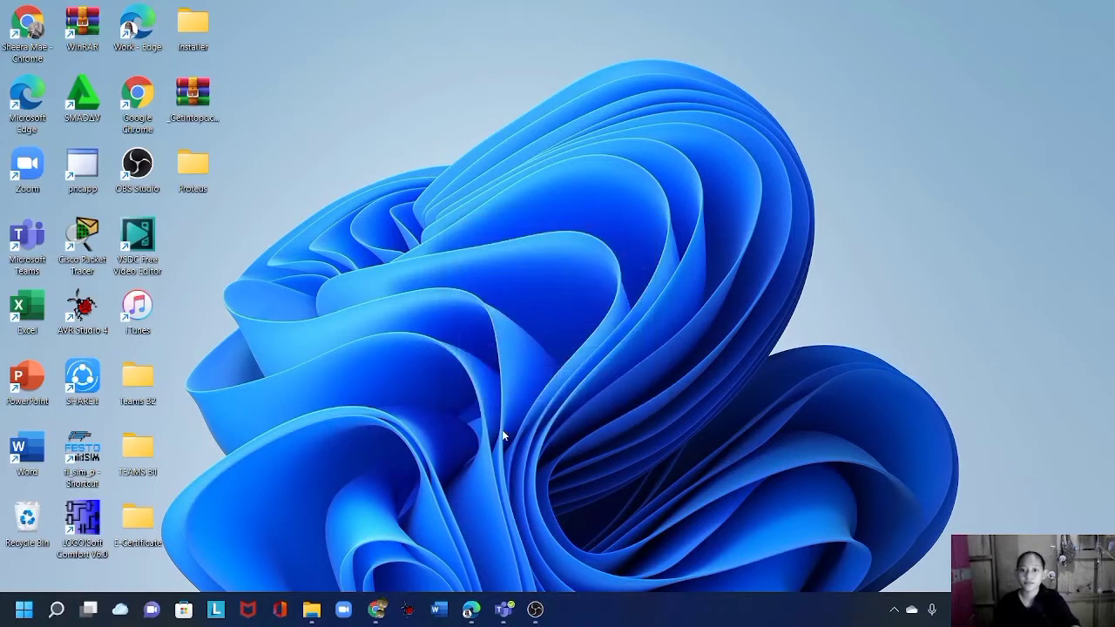
Run Proteus 8.10 SP3 Pro from Proteus_Professional_v8.10_SP3_Build_29560 as administrator.
double_click(199, 187)
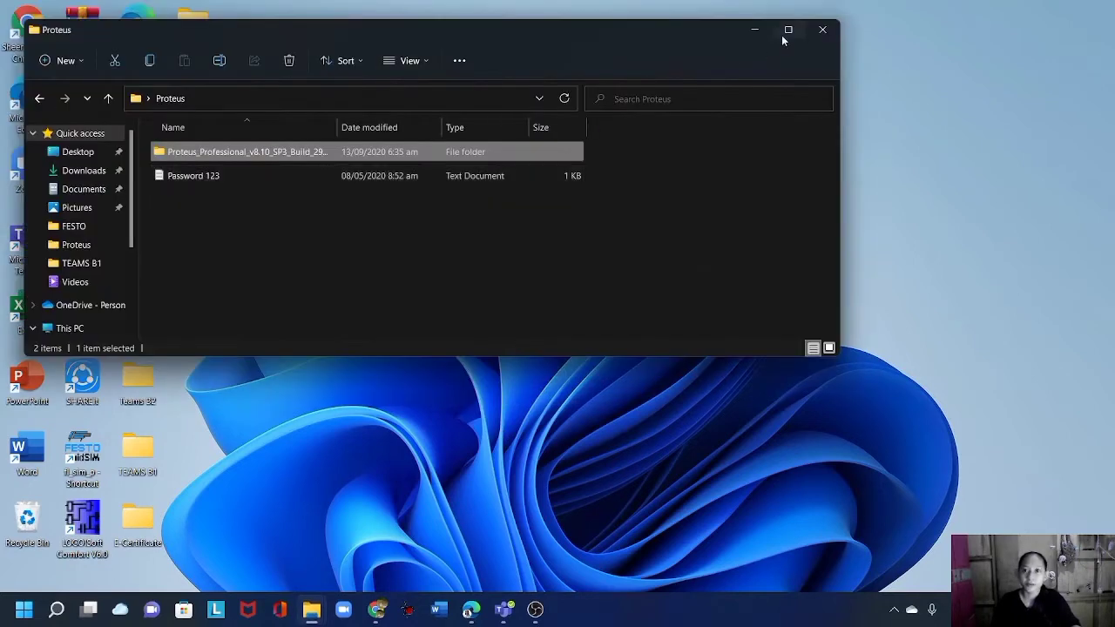
left_click(786, 32)
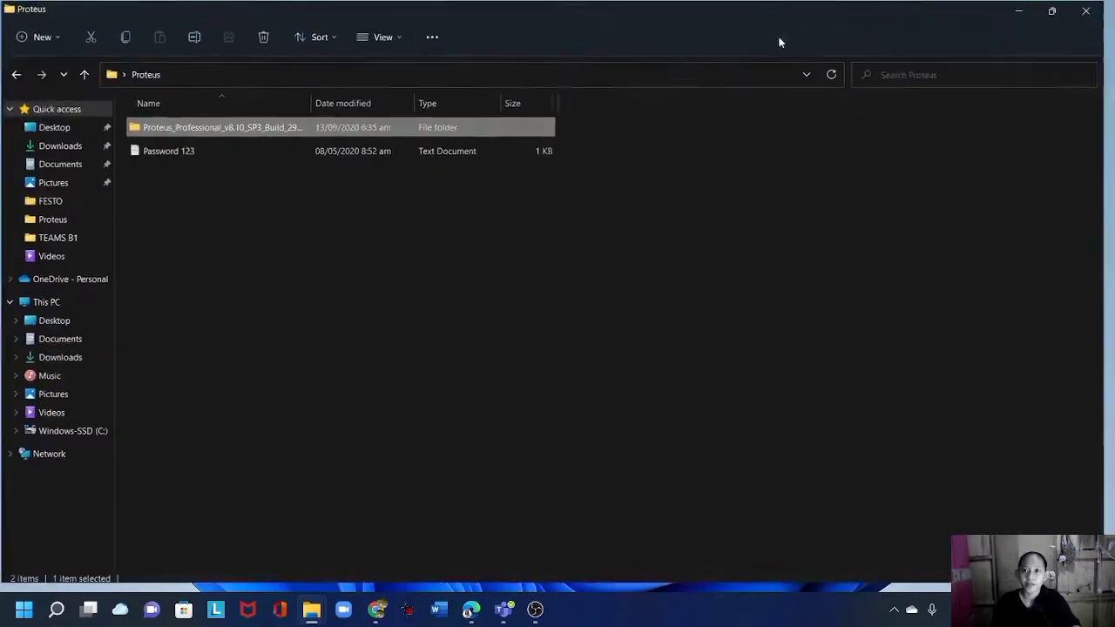
double_click(204, 129)
left_click(216, 154)
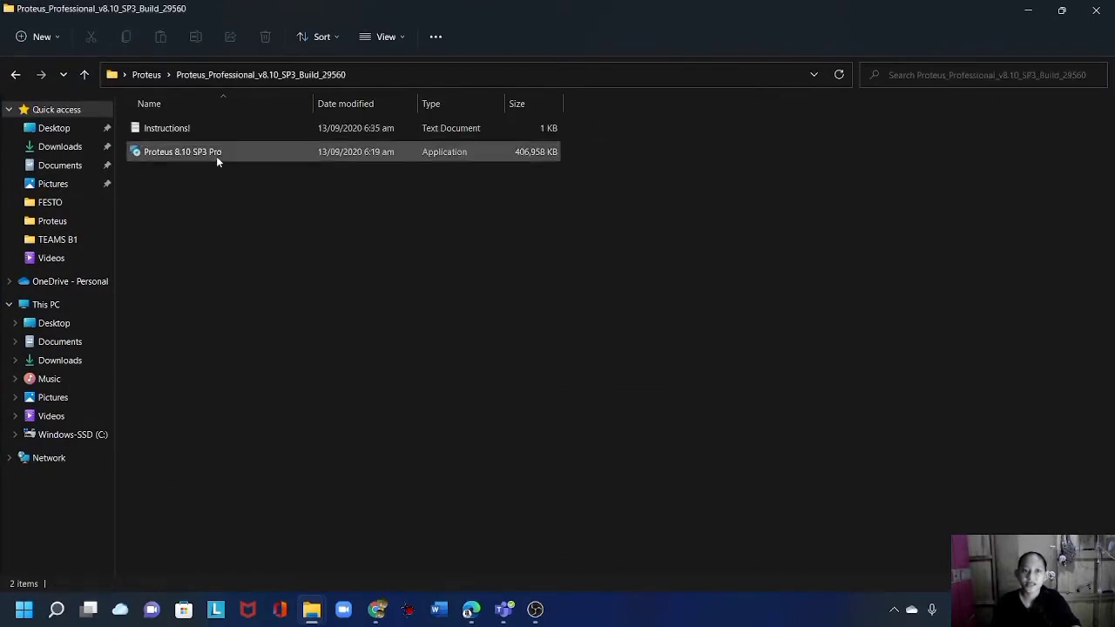
right_click(389, 151)
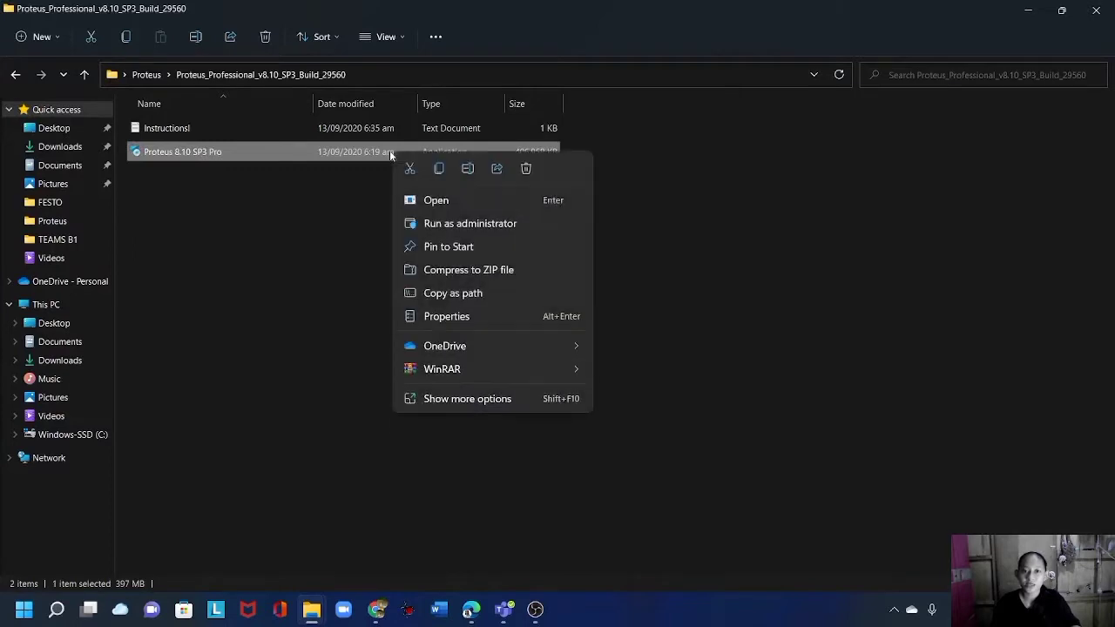
left_click(484, 228)
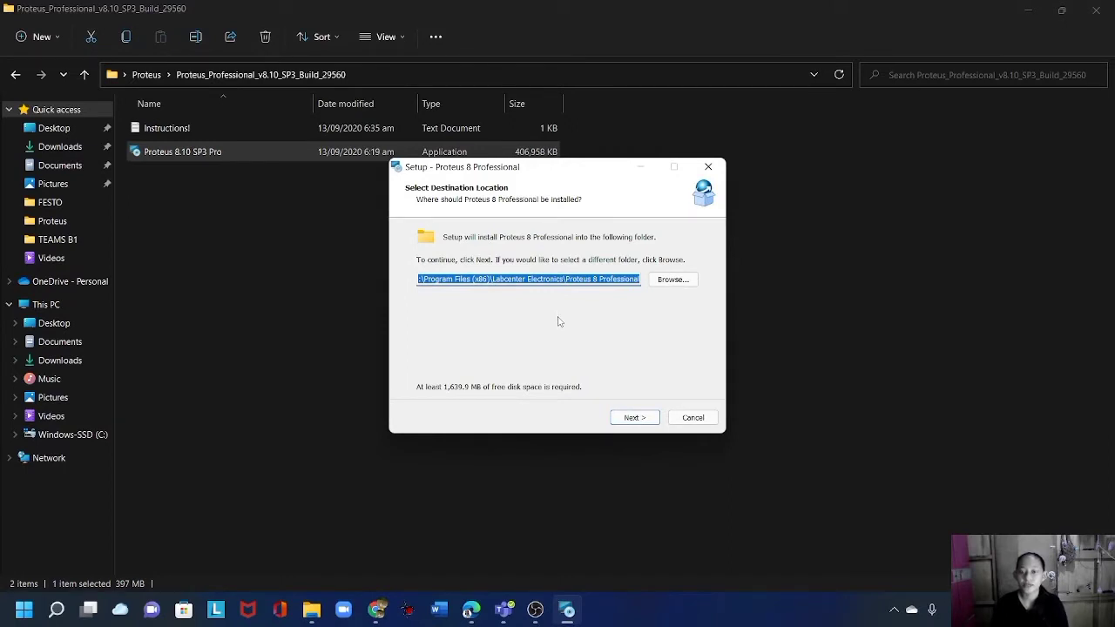
Install into the default Labcenter Electronics folder, finish setup, and minimize Explorer.
left_click(672, 279)
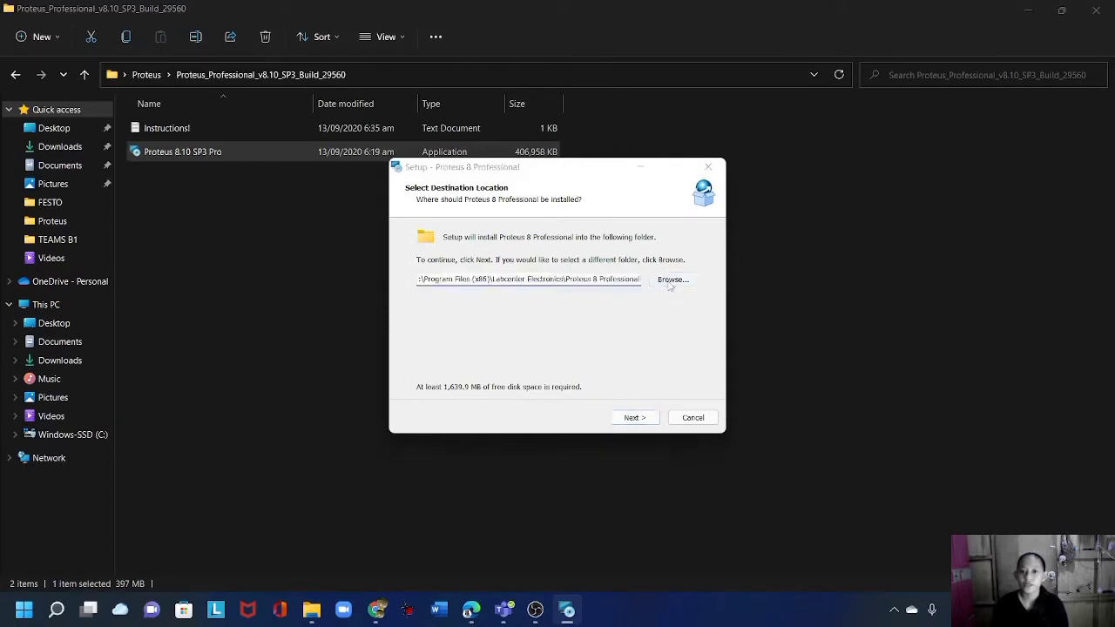
scroll(556, 345, "down", 6)
scroll(556, 344, "up", 6)
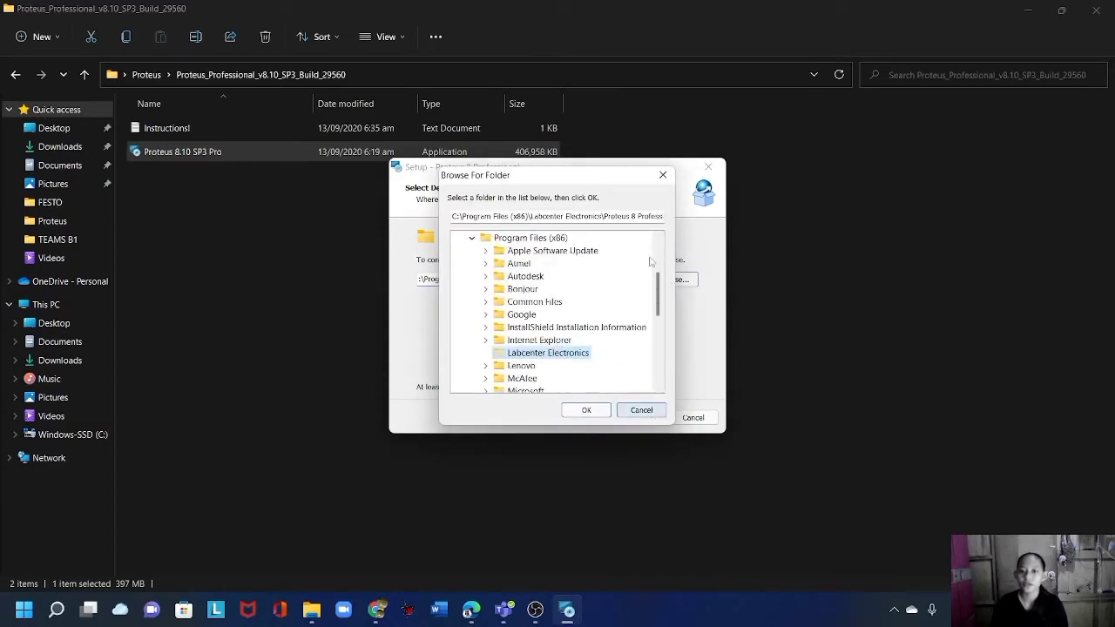
left_click(634, 411)
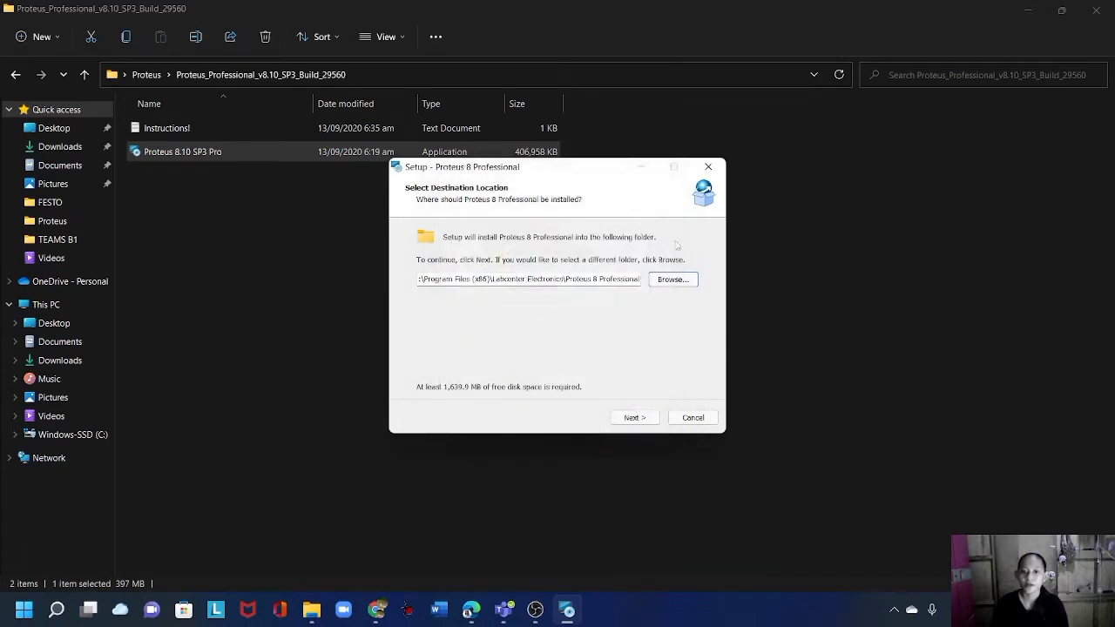
left_click(633, 418)
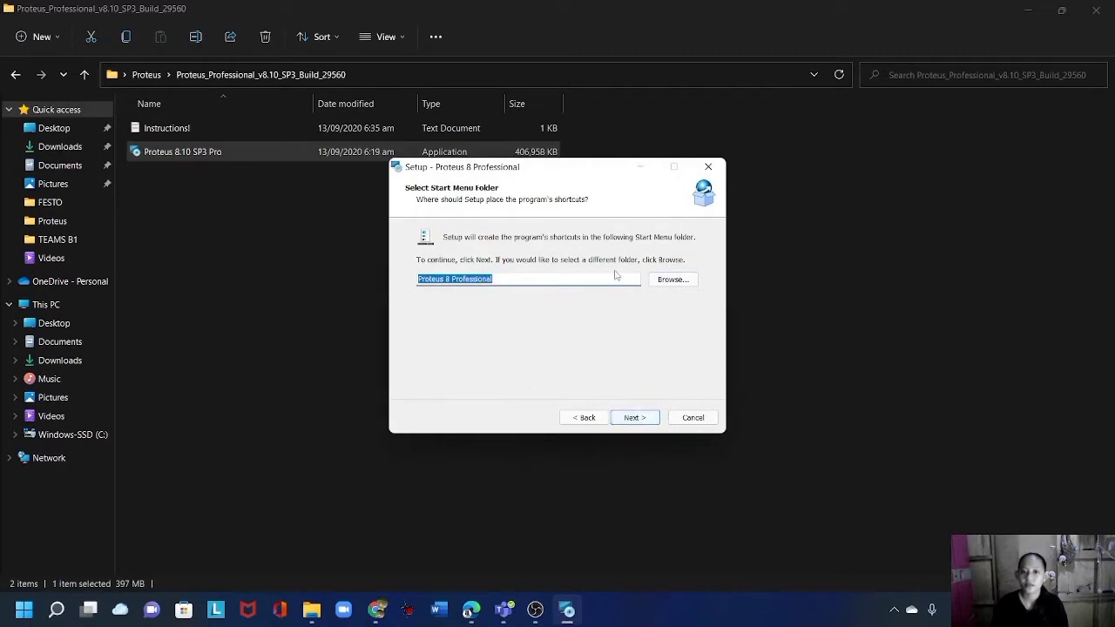
left_click(631, 421)
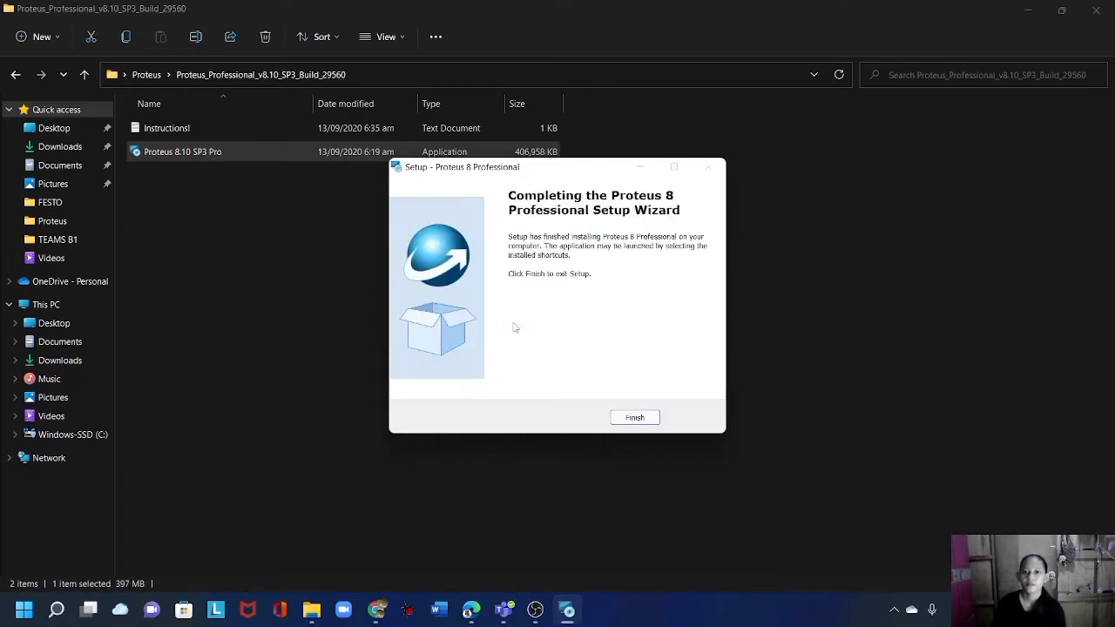
left_click(654, 417)
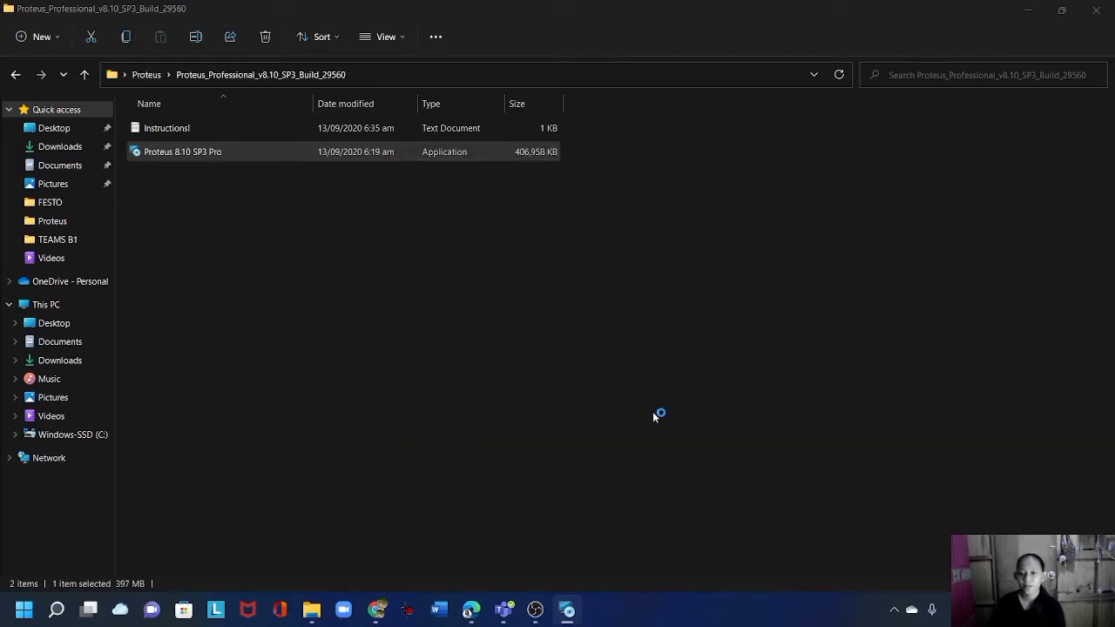
left_click(1028, 9)
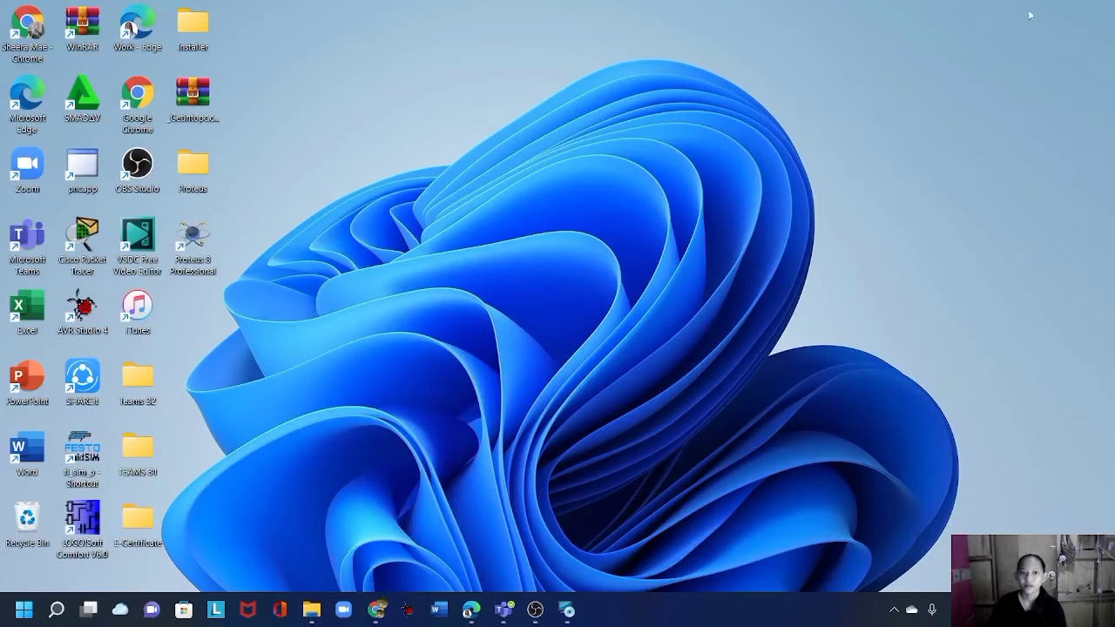
Launch Proteus 8 as administrator and start a new schematic capture sheet.
right_click(199, 259)
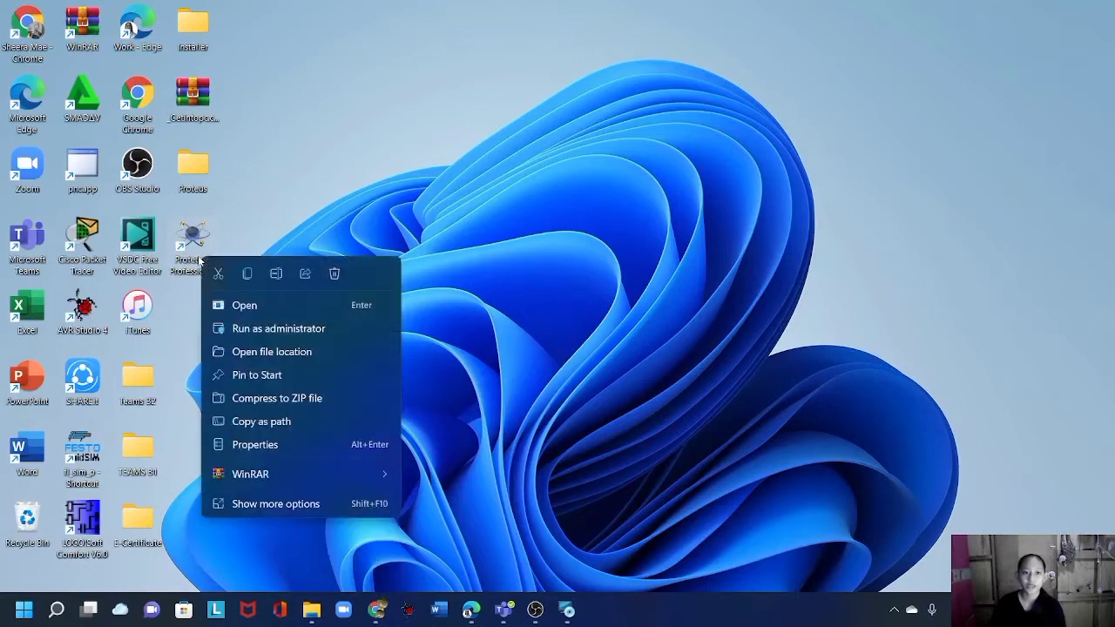
left_click(257, 326)
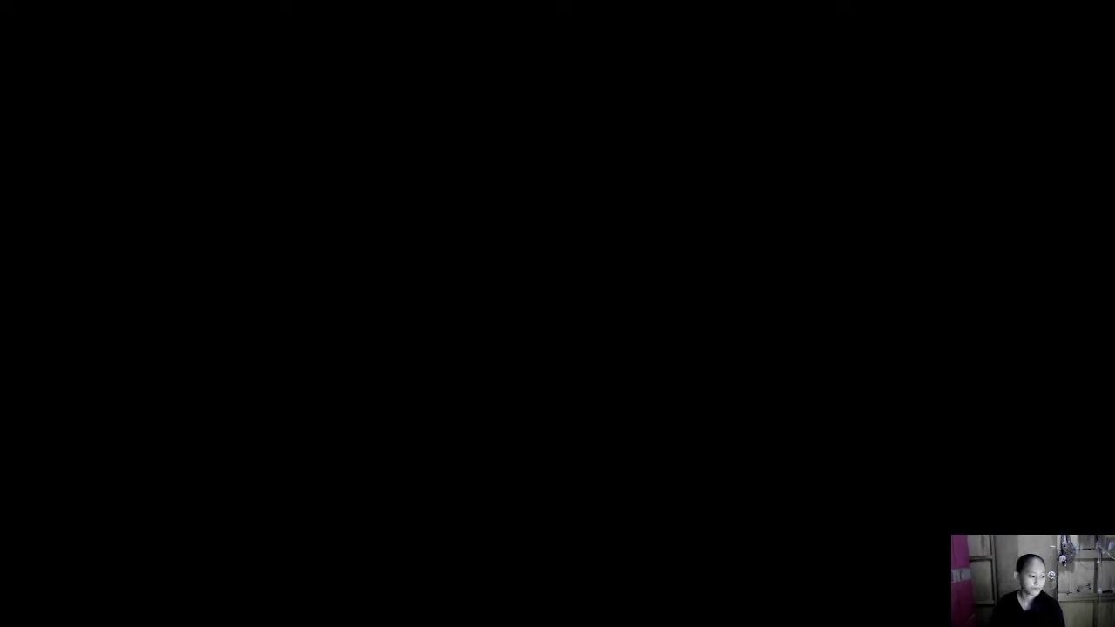
left_click(508, 436)
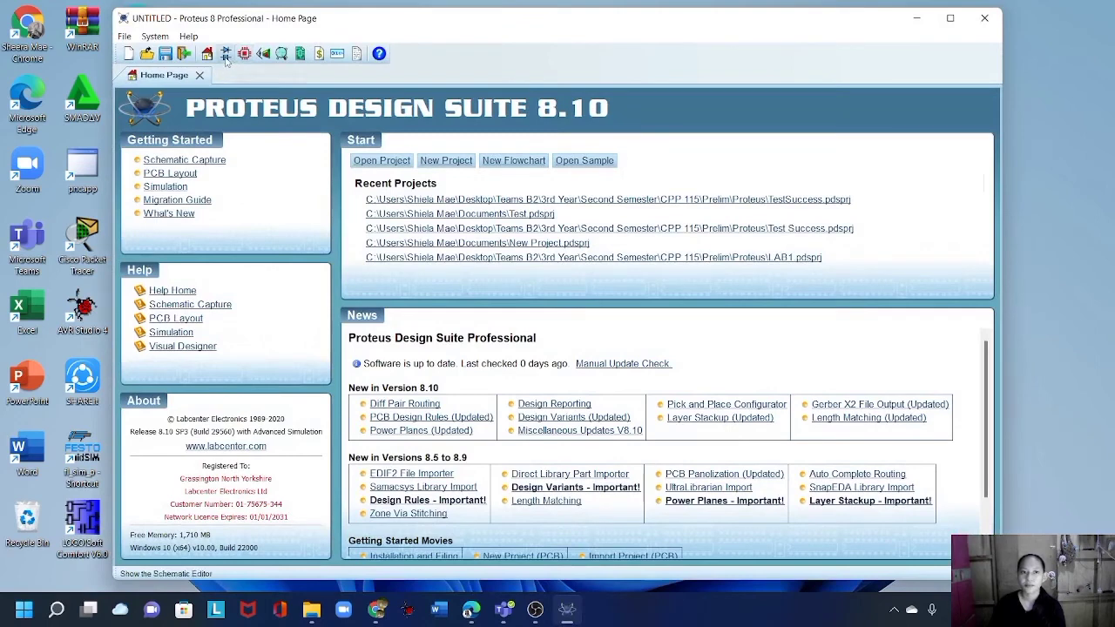
left_click(226, 55)
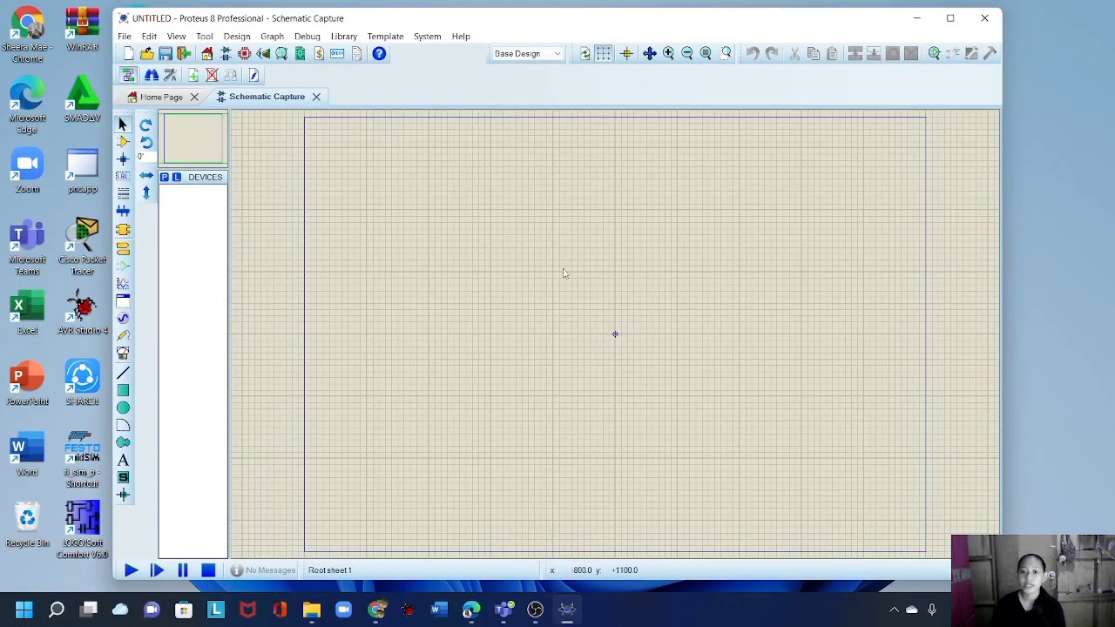
Open and close the empty Pick Devices dialog, then minimize Proteus.
left_click(165, 177)
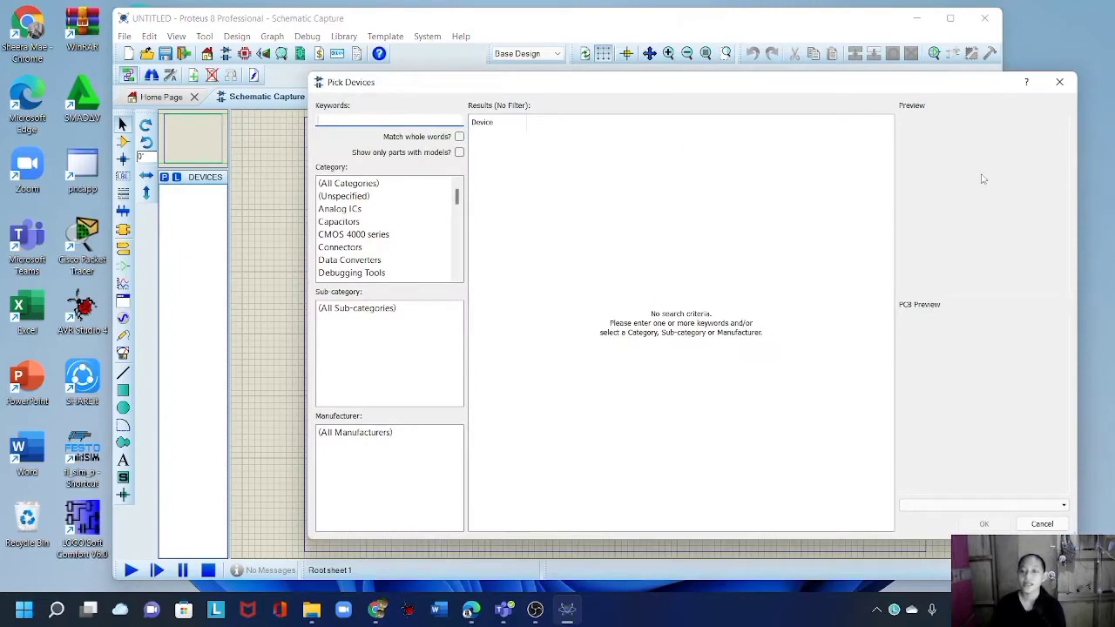
left_click_drag(950, 87, 928, 92)
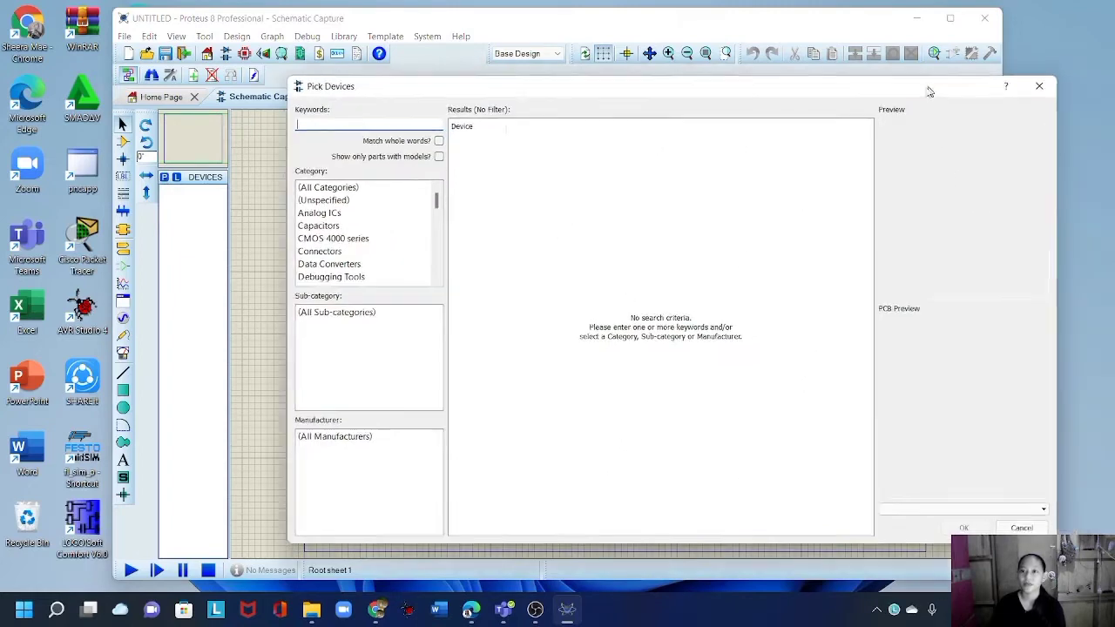
left_click(1035, 87)
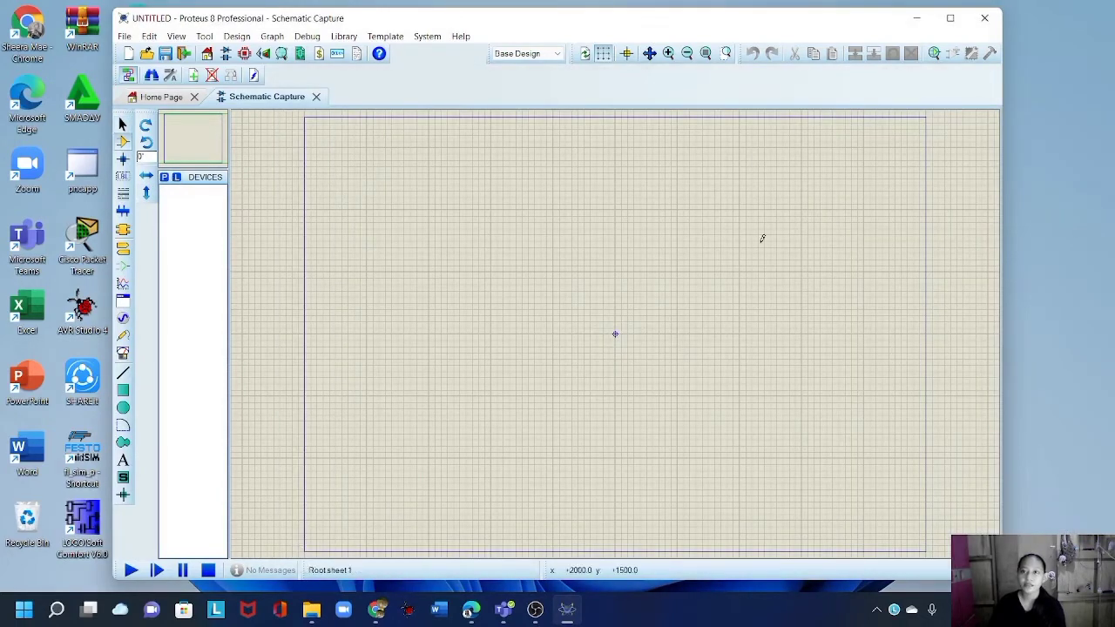
left_click(919, 23)
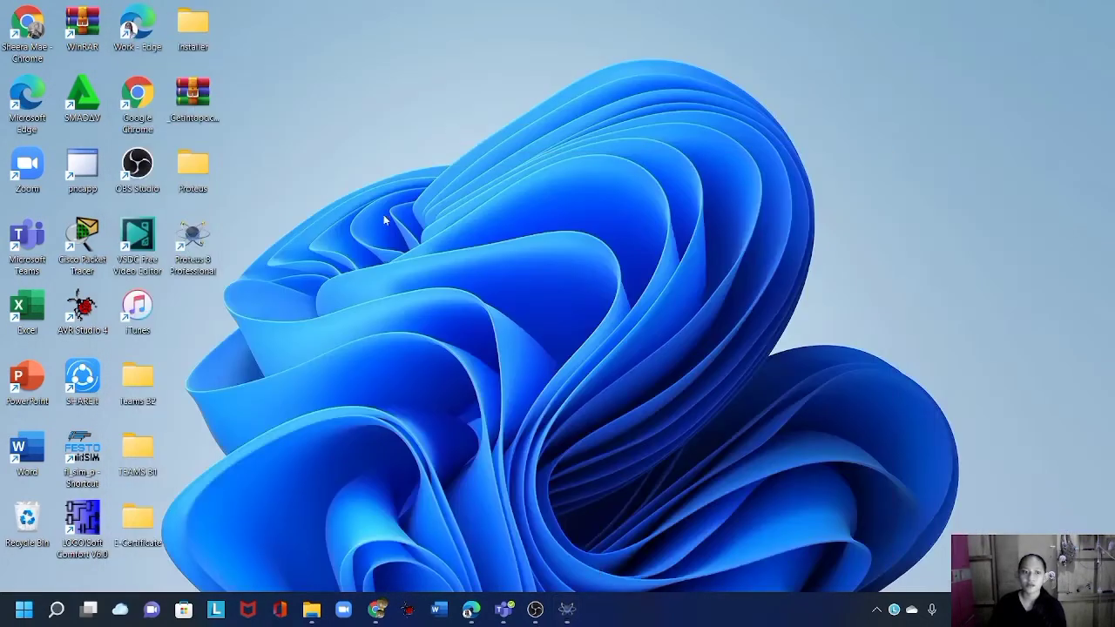
Navigate to C:\Program Files (x86)\Labcenter Electronics in File Explorer.
mouse_move(311, 605)
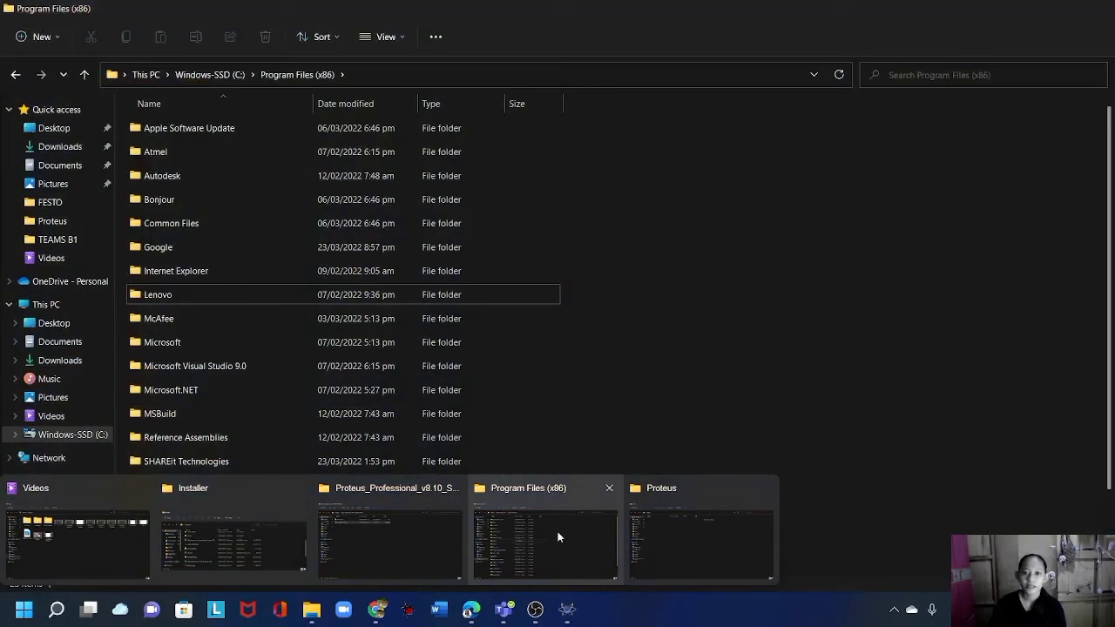
left_click(536, 533)
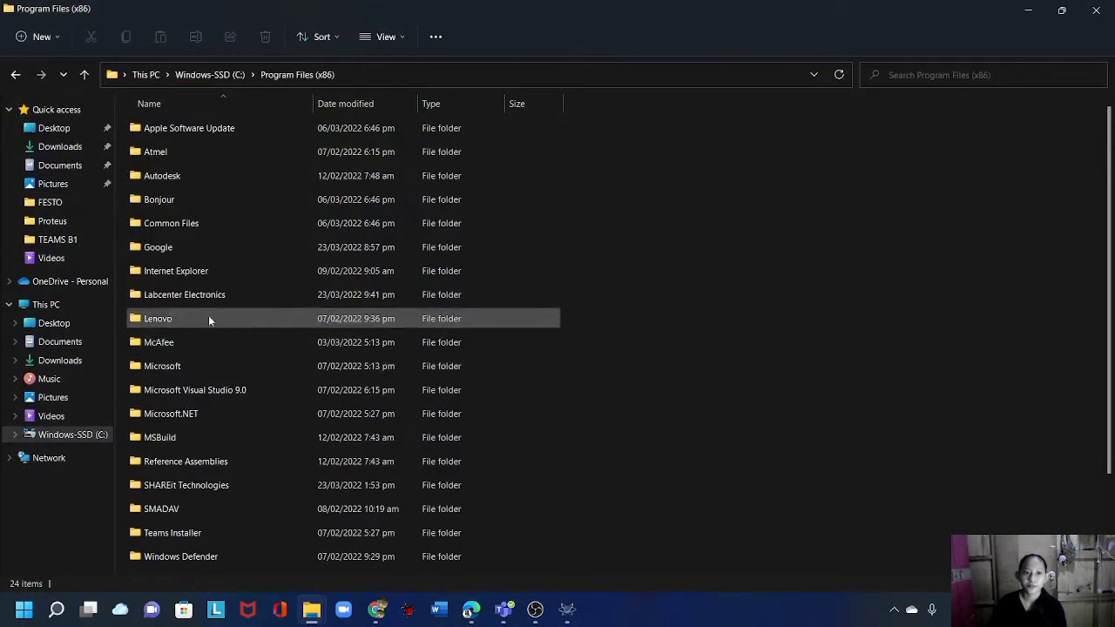
left_click(97, 440)
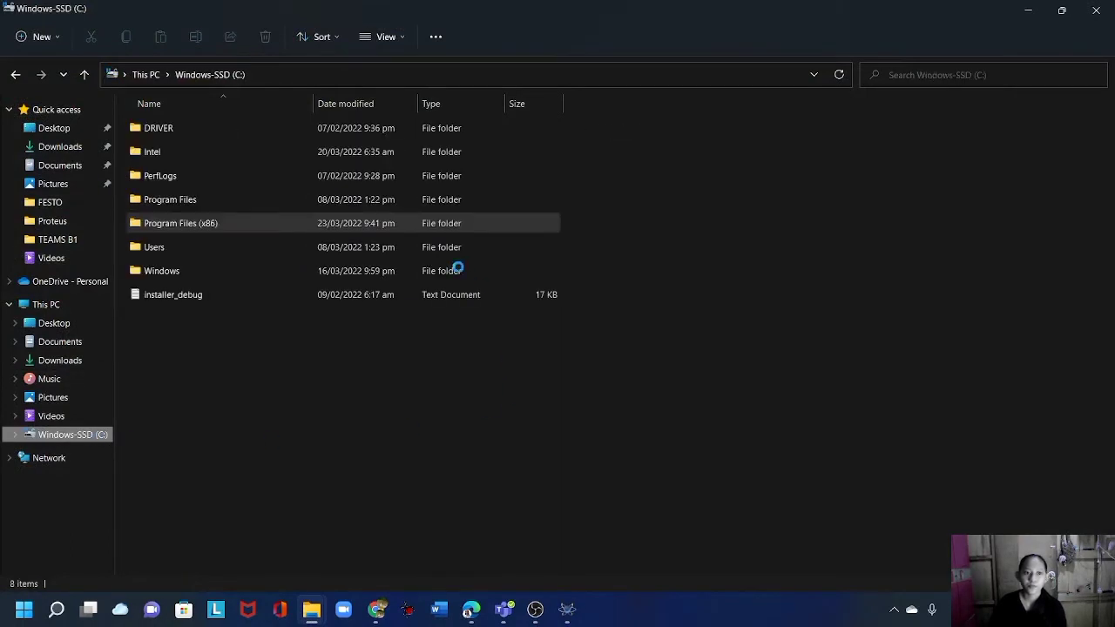
double_click(403, 223)
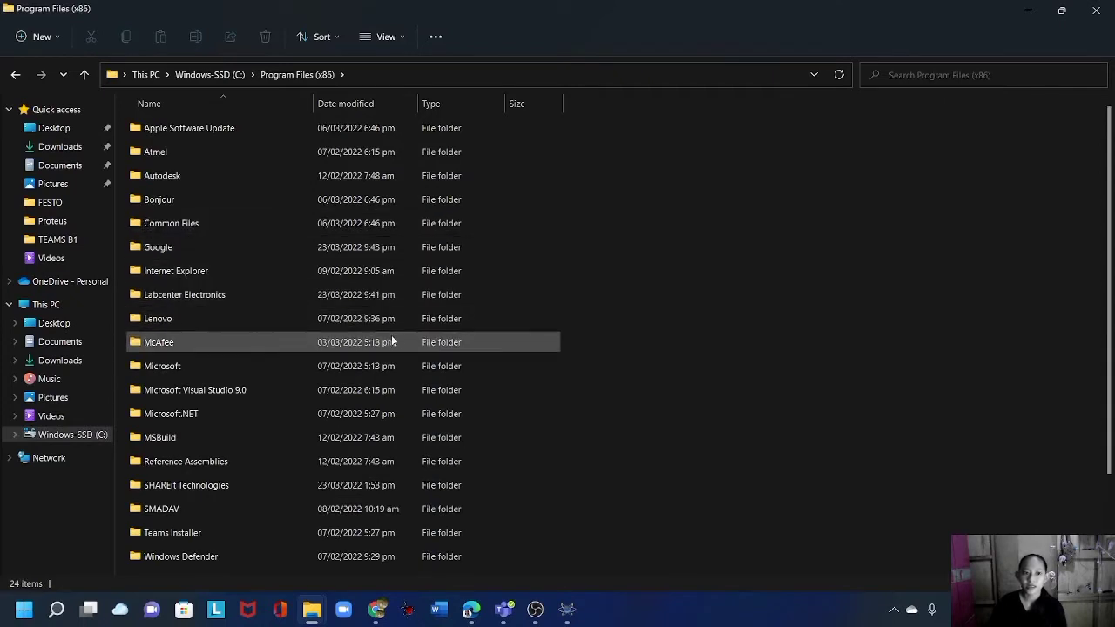
double_click(217, 297)
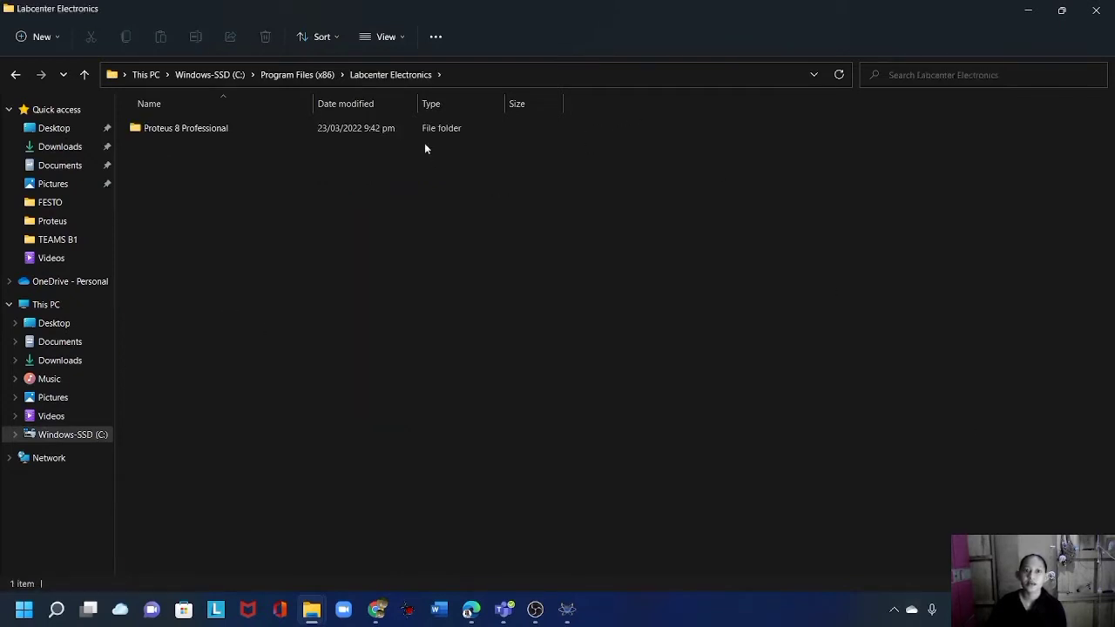
Grant ALL APPLICATION PACKAGES Full control on the Labcenter Electronics folder and apply.
right_click(417, 128)
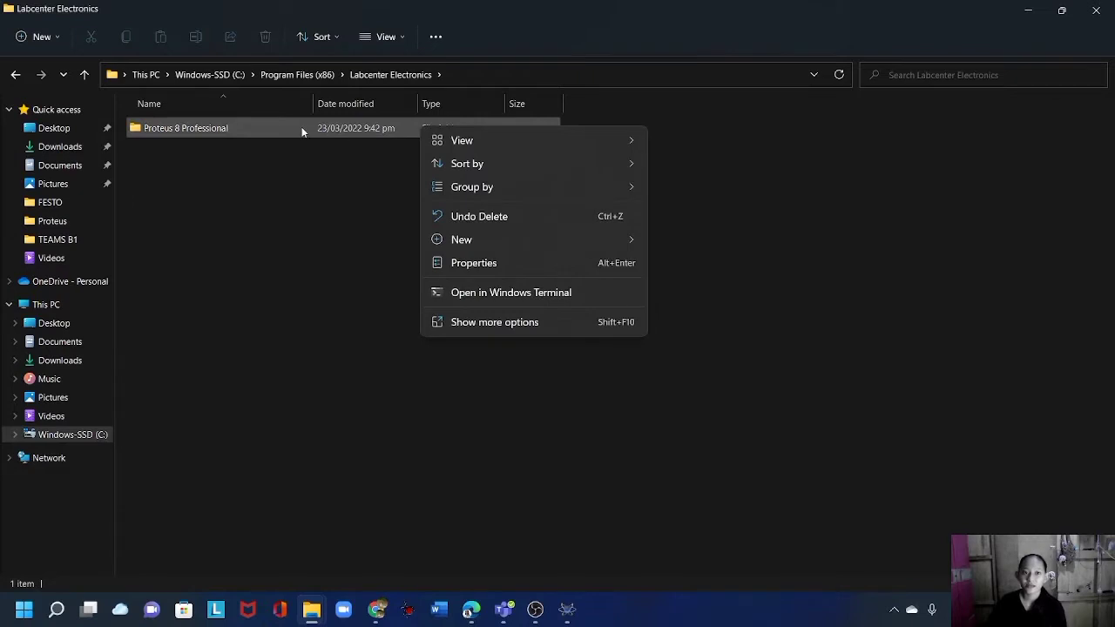
left_click(464, 262)
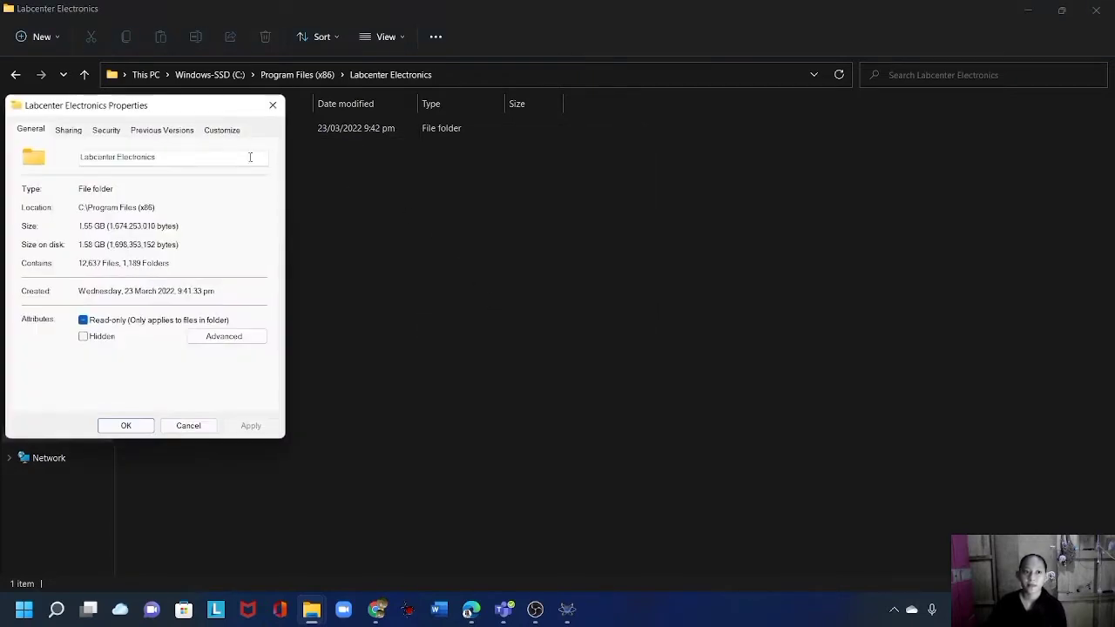
left_click_drag(198, 105, 645, 129)
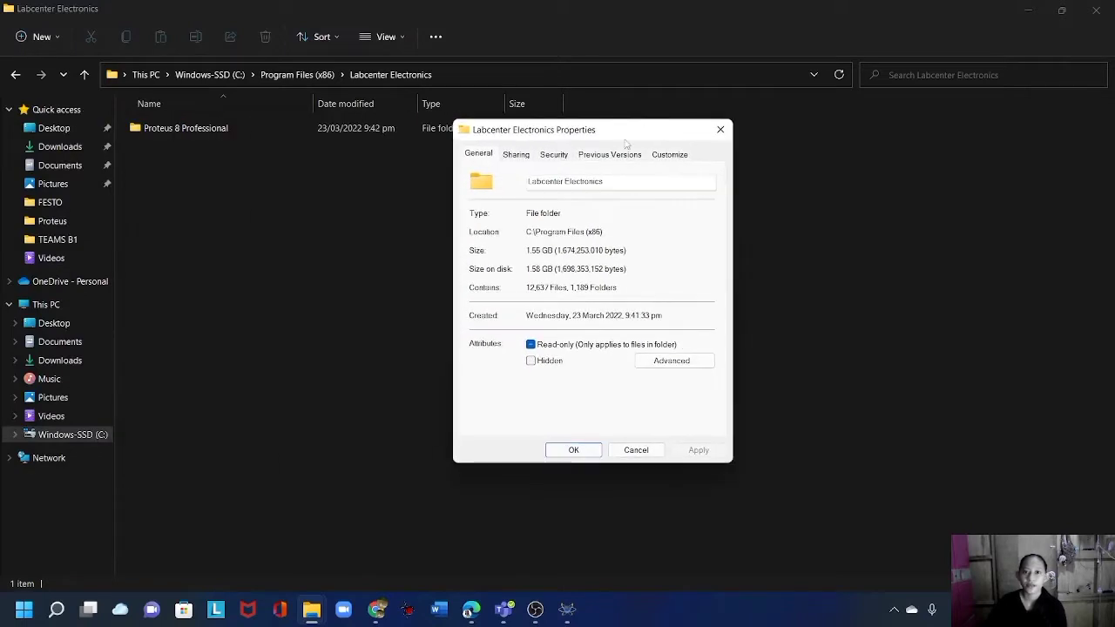
left_click(556, 158)
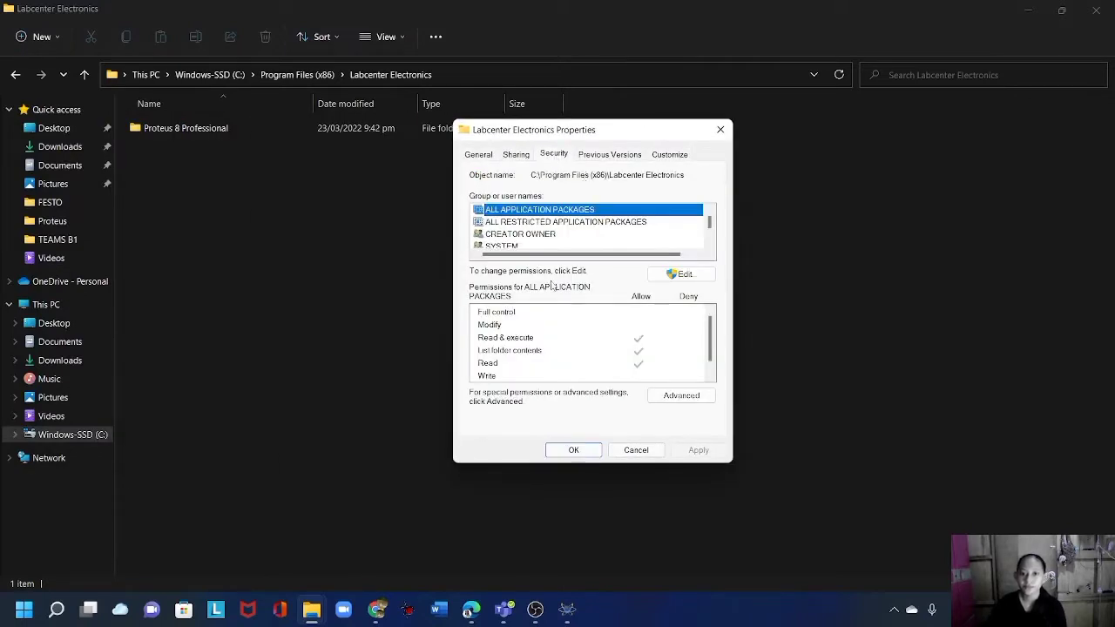
left_click(680, 275)
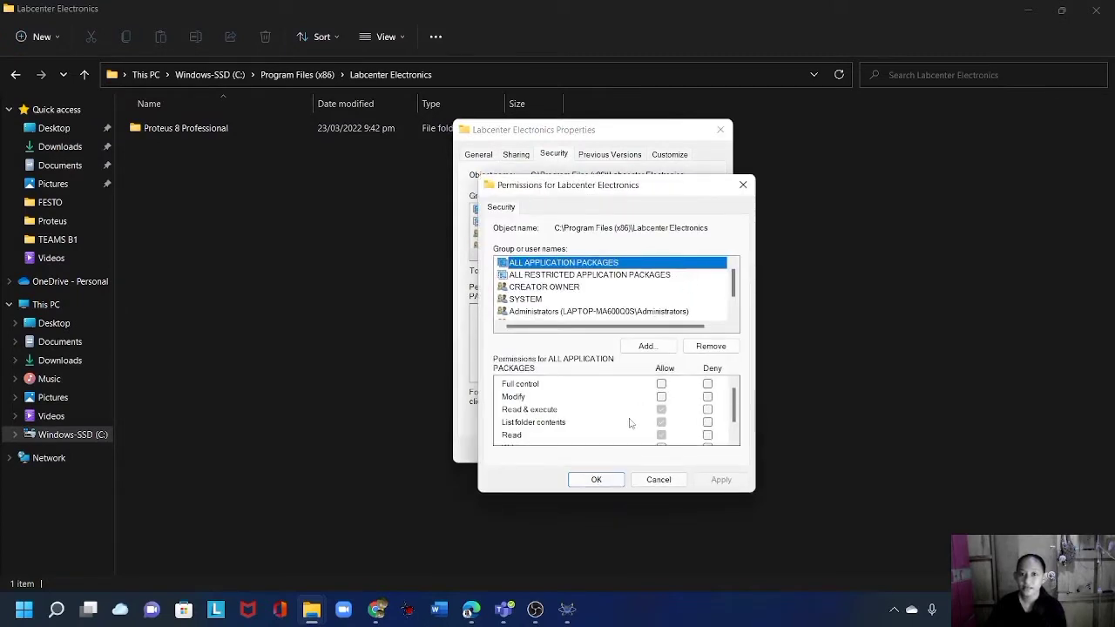
left_click(661, 384)
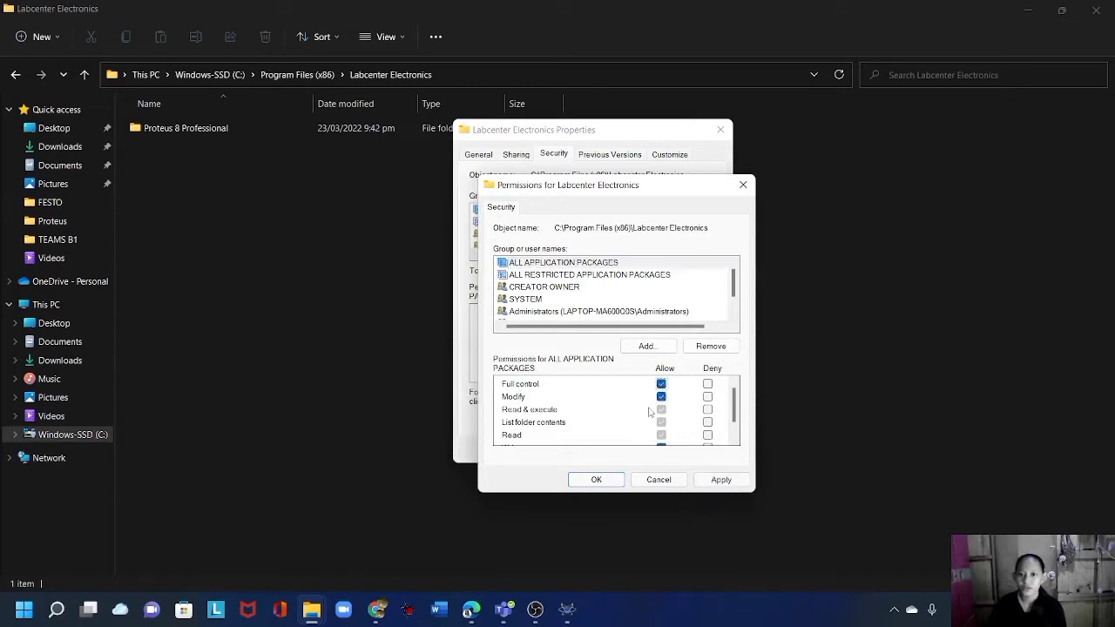
scroll(653, 411, "down", 1)
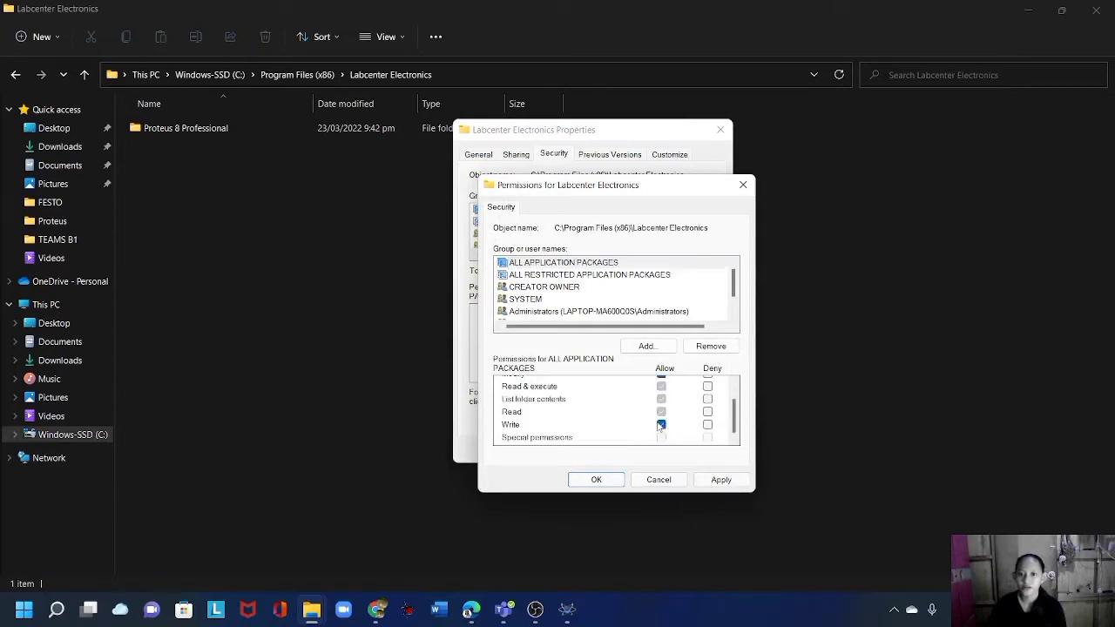
left_click(721, 479)
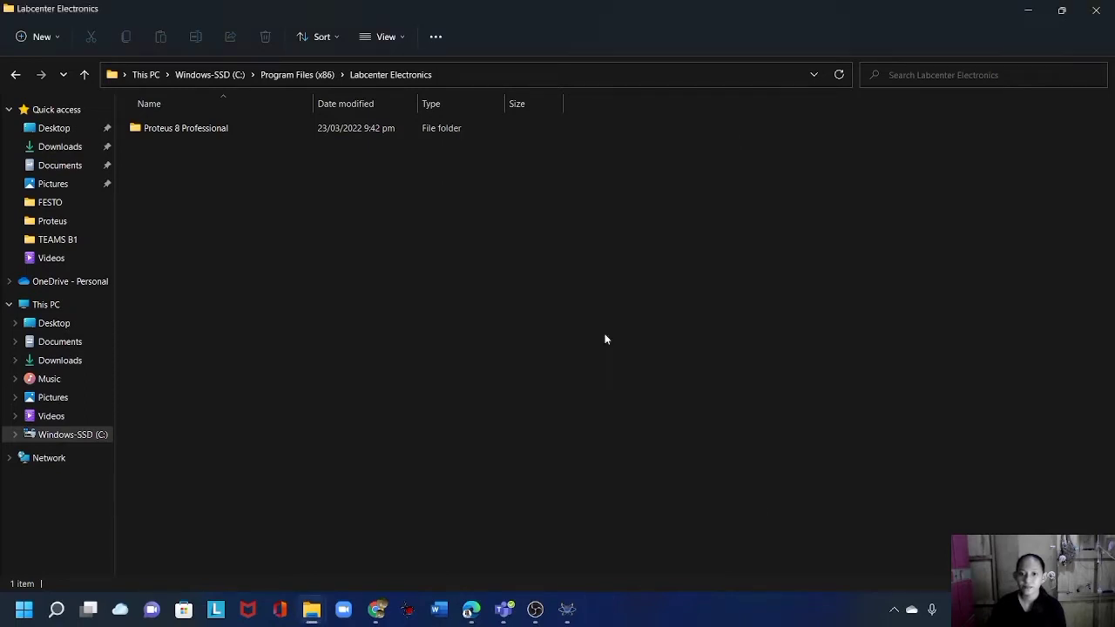
Close Proteus 8 Professional and minimize the Explorer window.
mouse_move(566, 616)
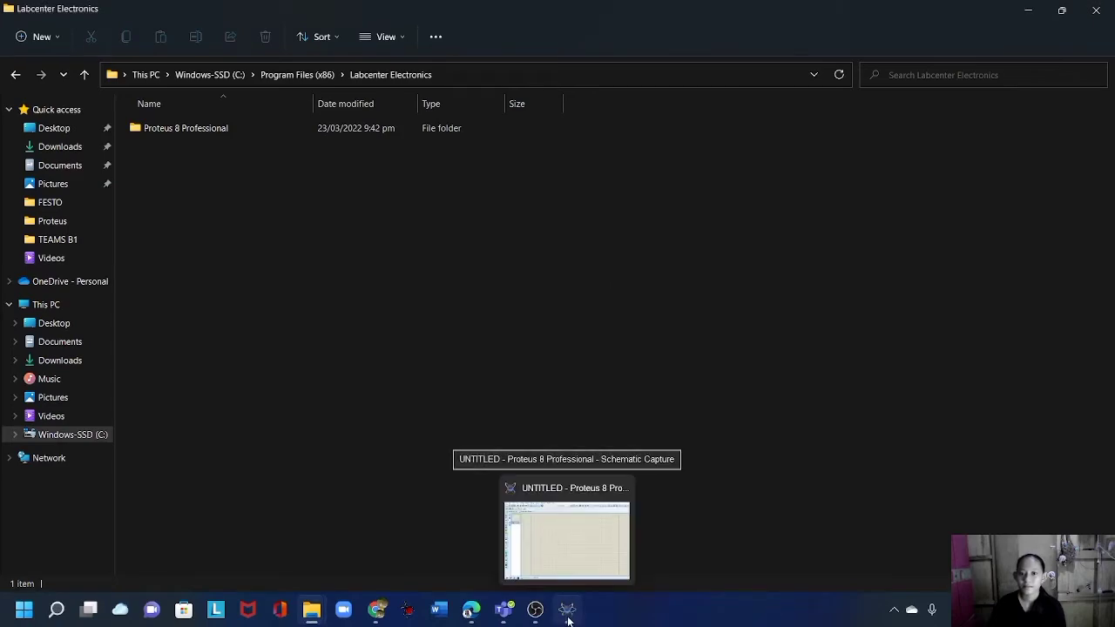
left_click(567, 615)
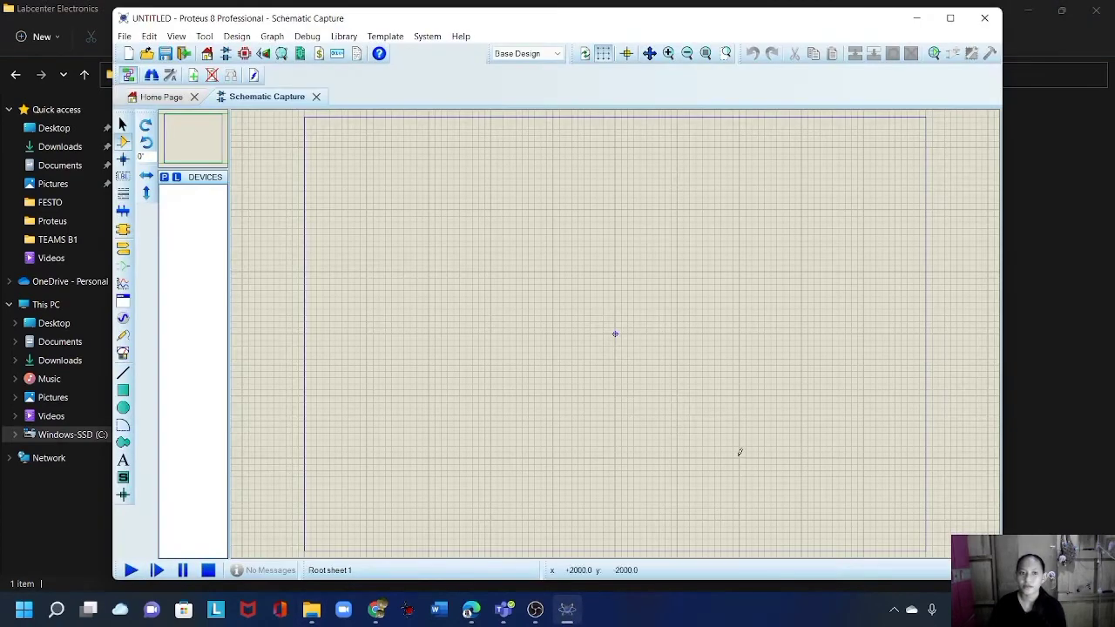
left_click(984, 17)
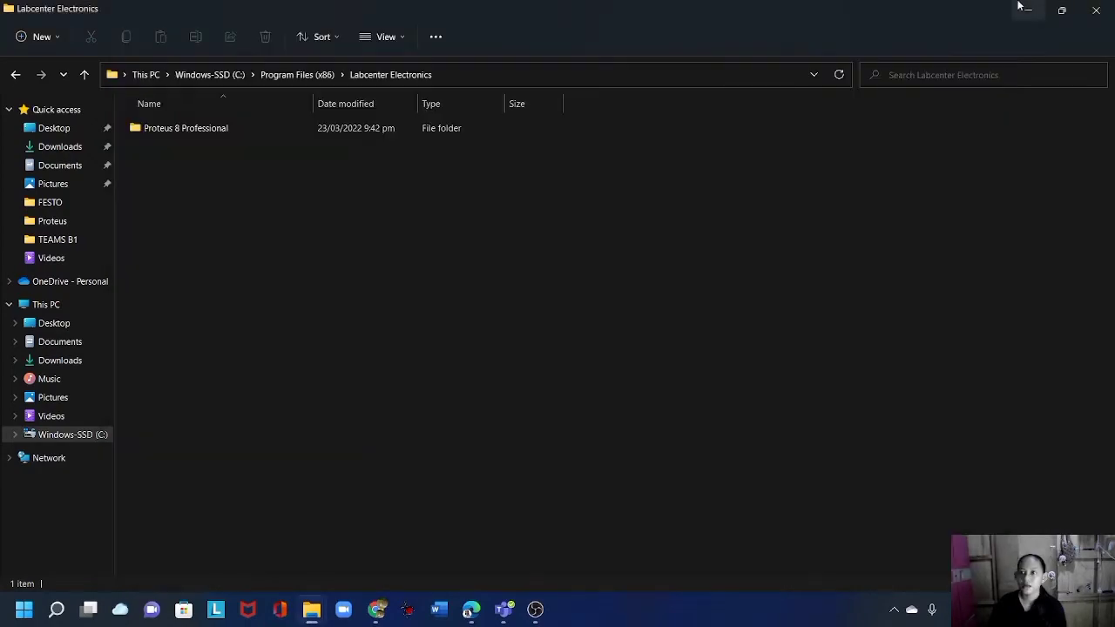
left_click(1028, 10)
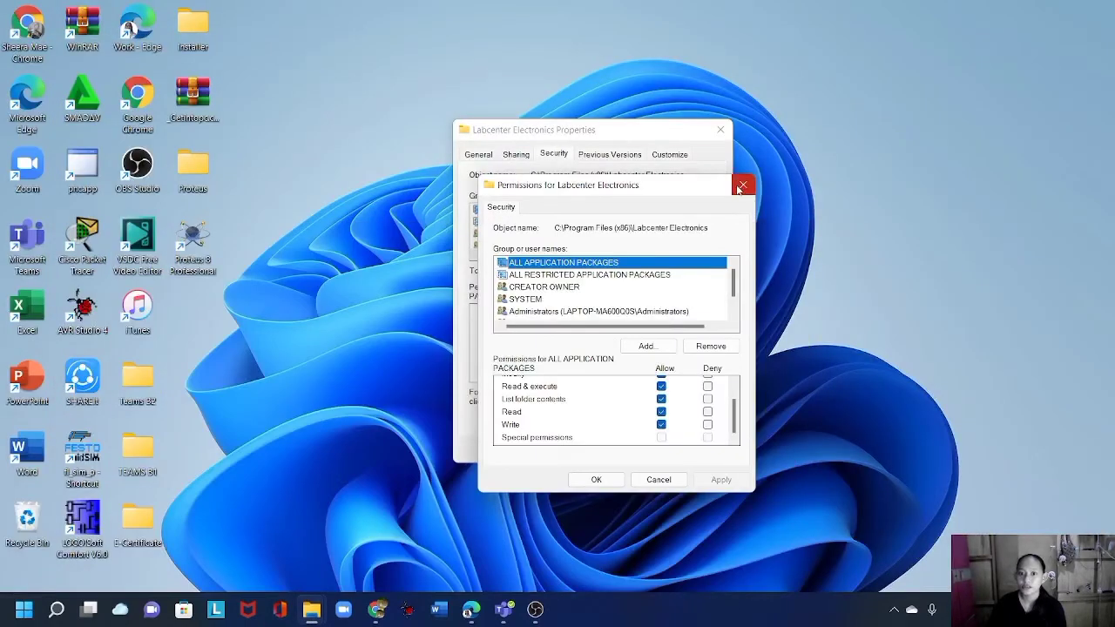
Close the permissions and folder properties windows and refresh the desktop.
left_click(740, 188)
left_click(720, 130)
right_click(657, 181)
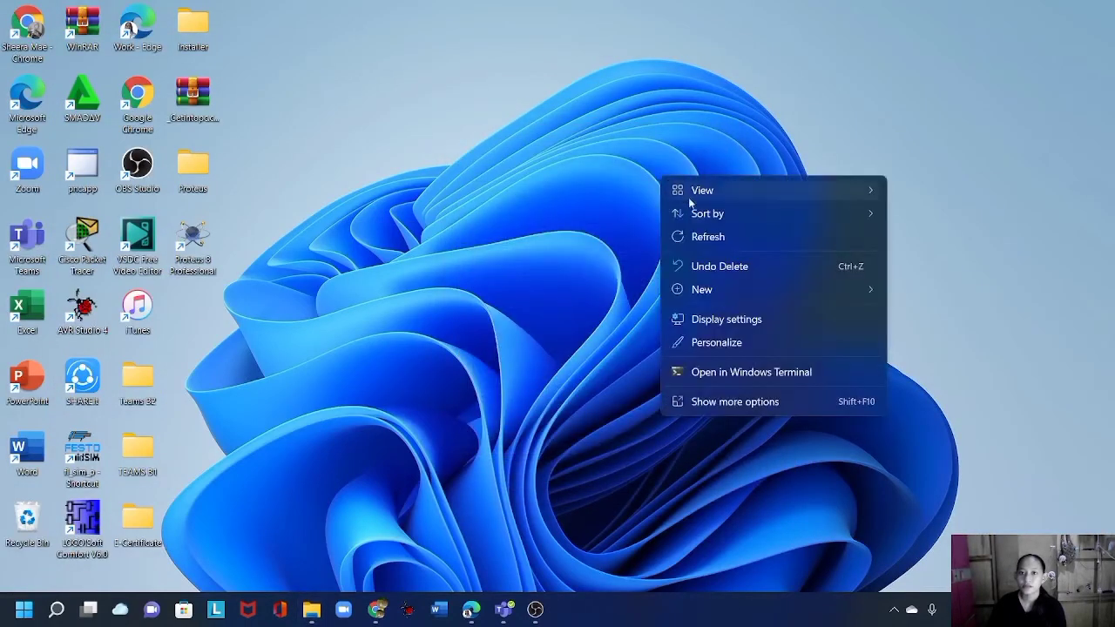
left_click(710, 238)
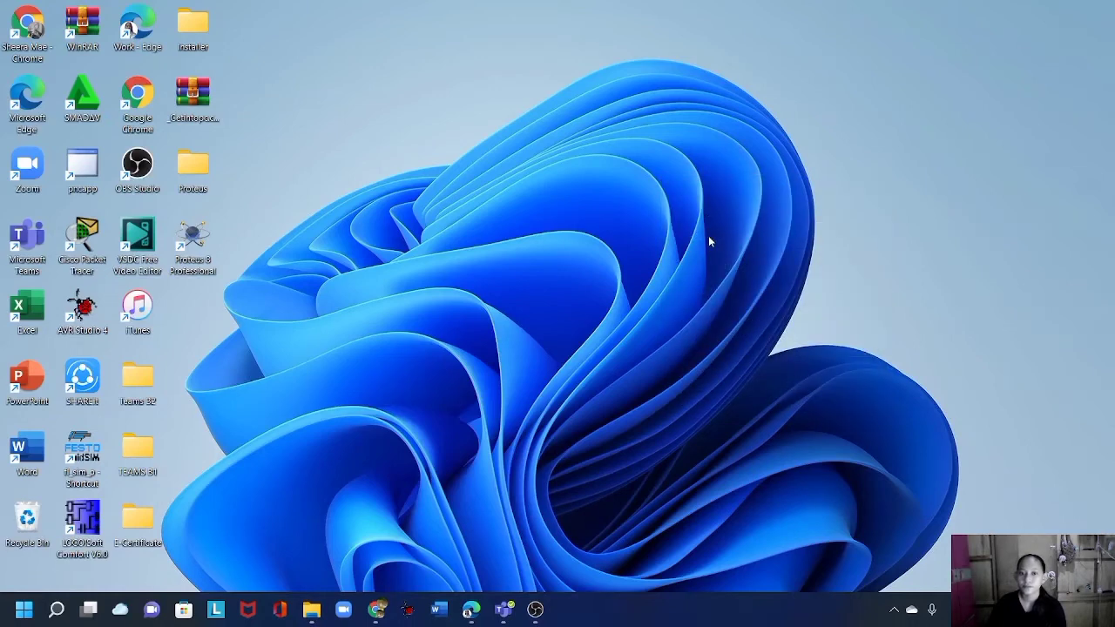
Relaunch Proteus, open a schematic, dismiss 'No Libraries Found!', and minimize.
double_click(202, 253)
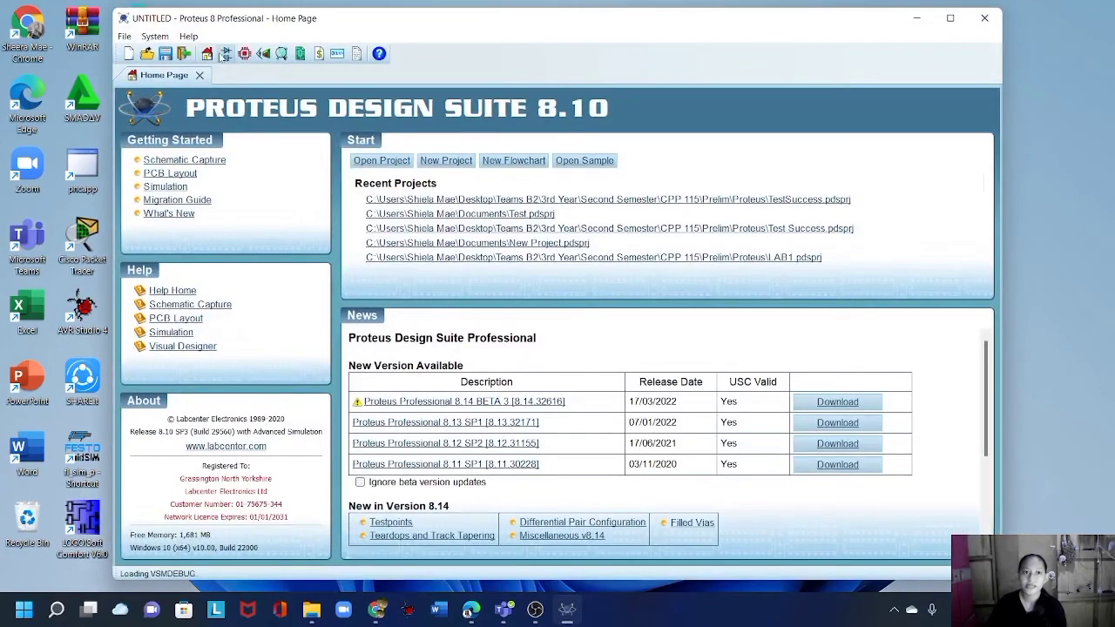
left_click(225, 54)
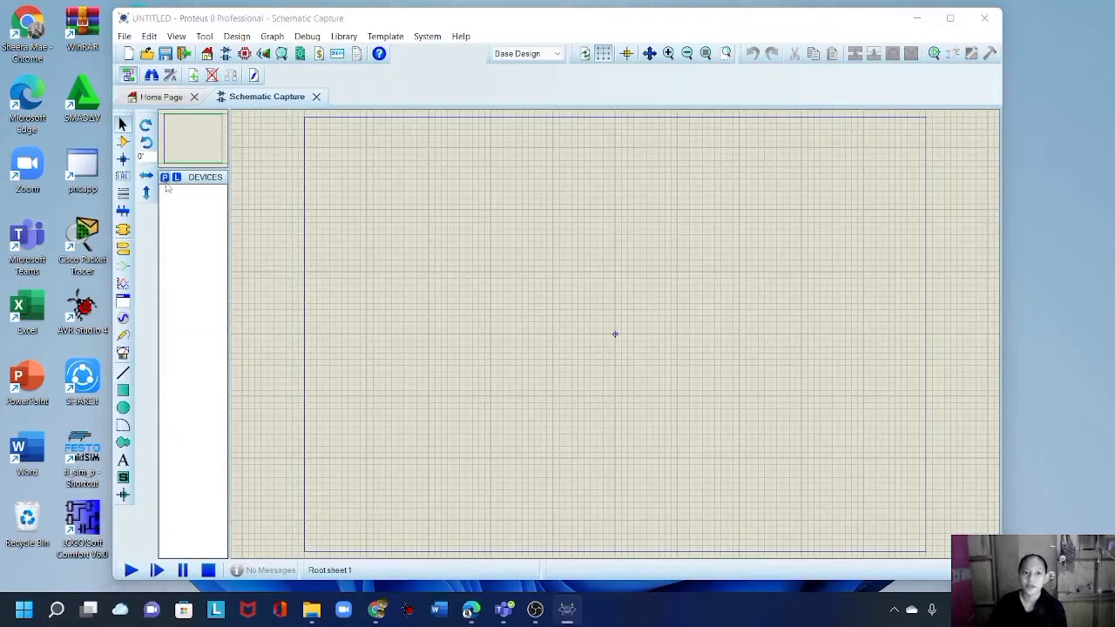
left_click(164, 177)
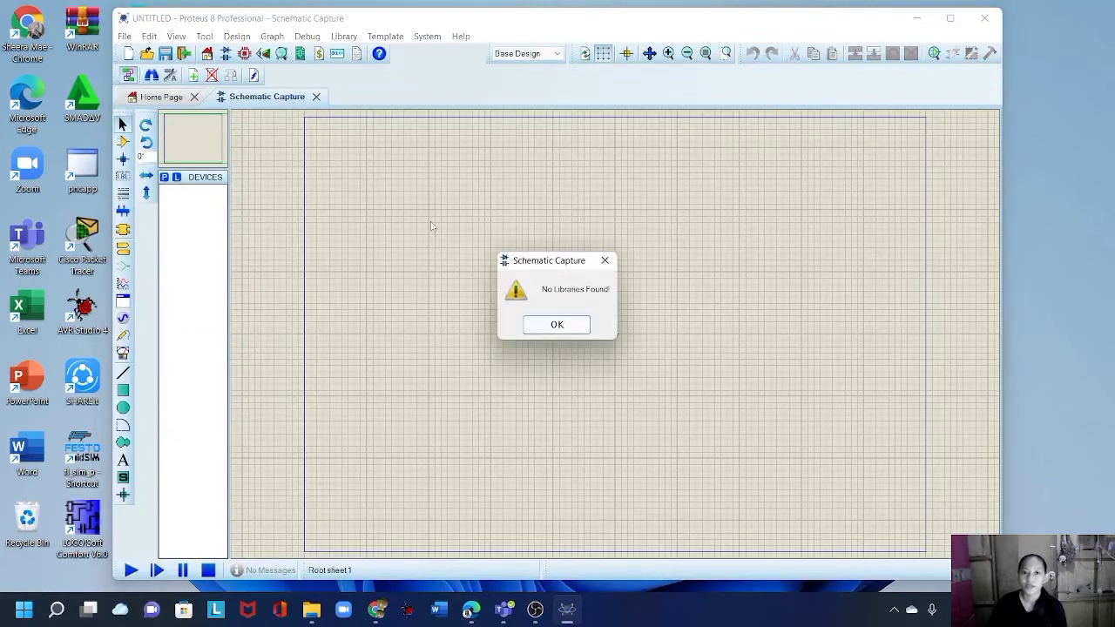
left_click(556, 324)
left_click(917, 18)
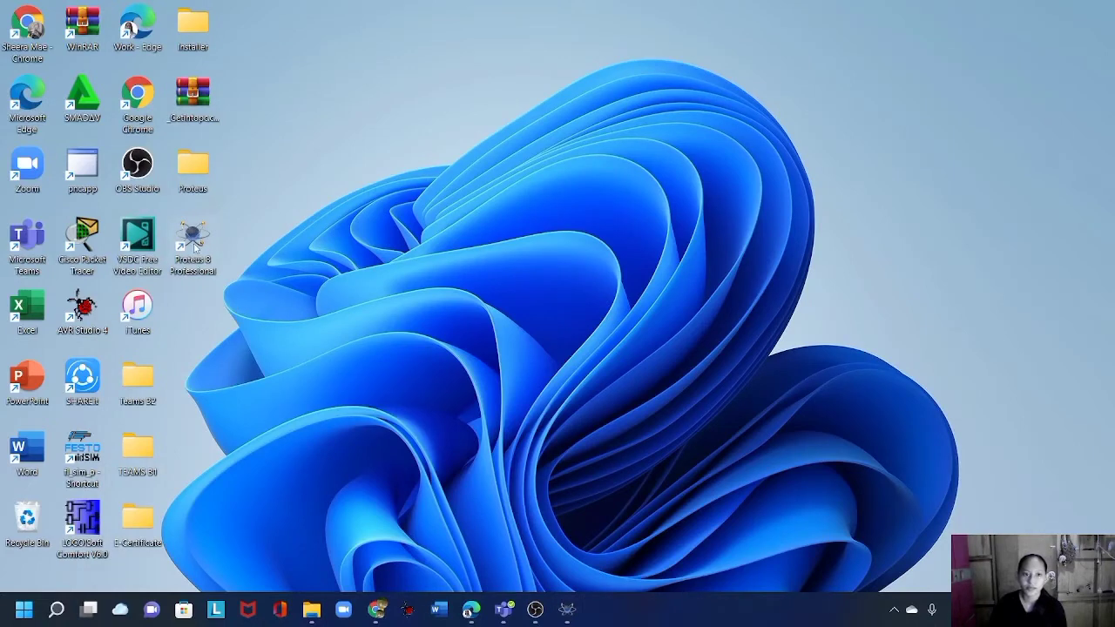
Set the Proteus shortcut to Windows 8 compatibility with administrator rights, then relaunch it.
right_click(195, 247)
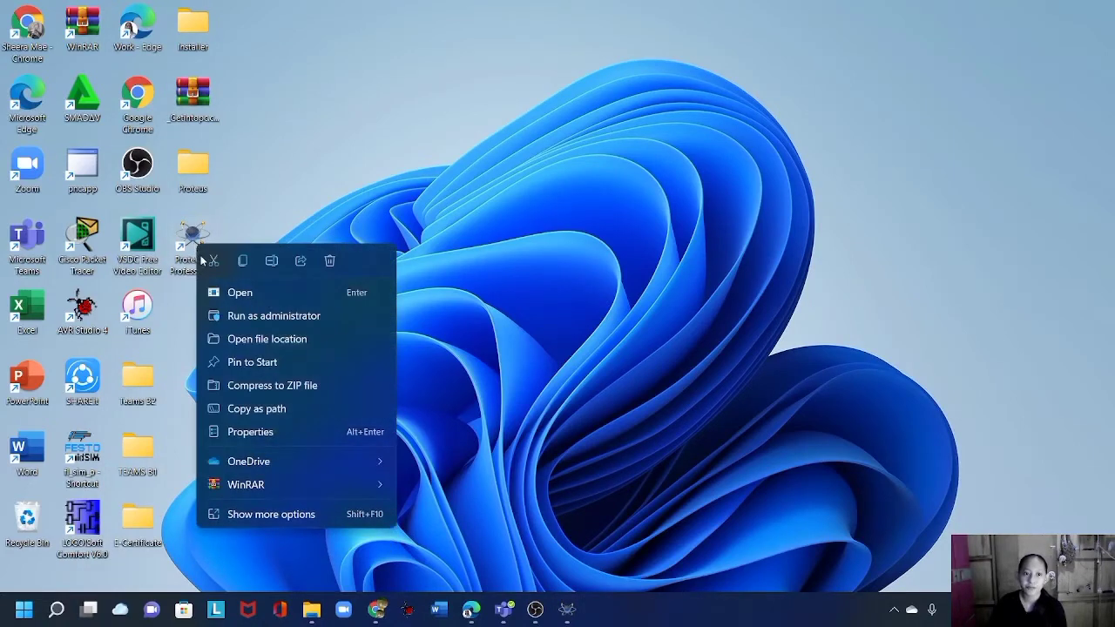
left_click(241, 439)
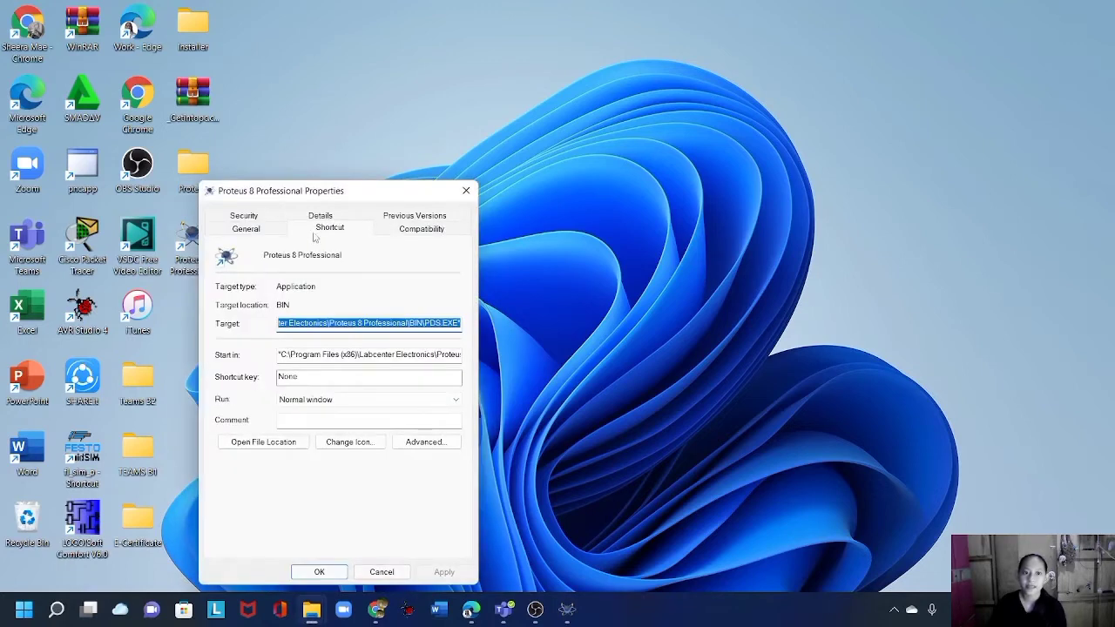
left_click(401, 231)
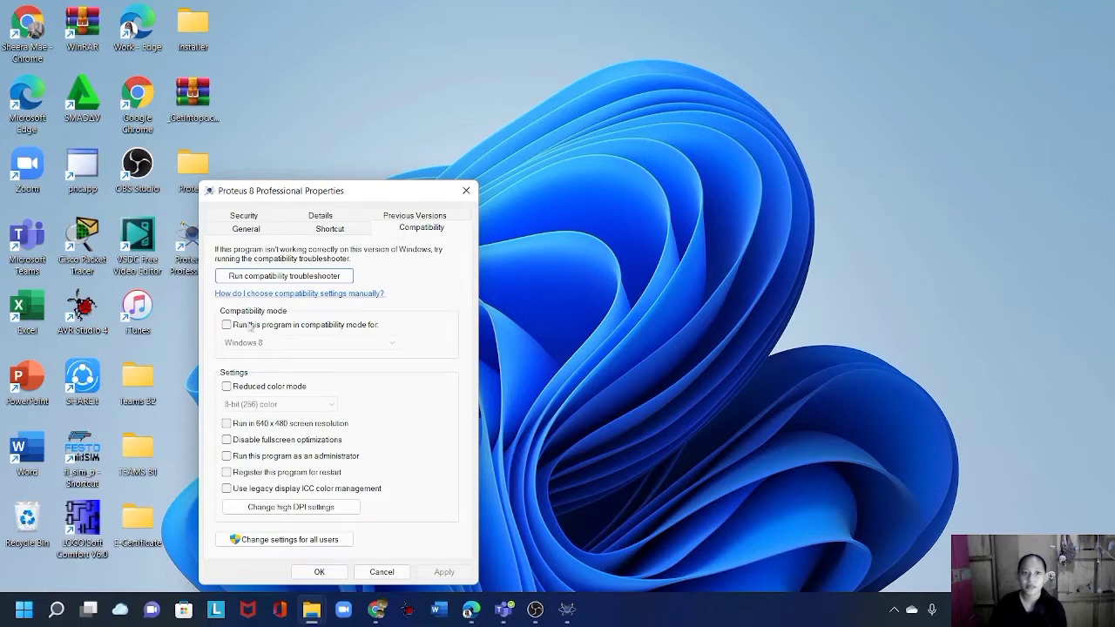
left_click(226, 325)
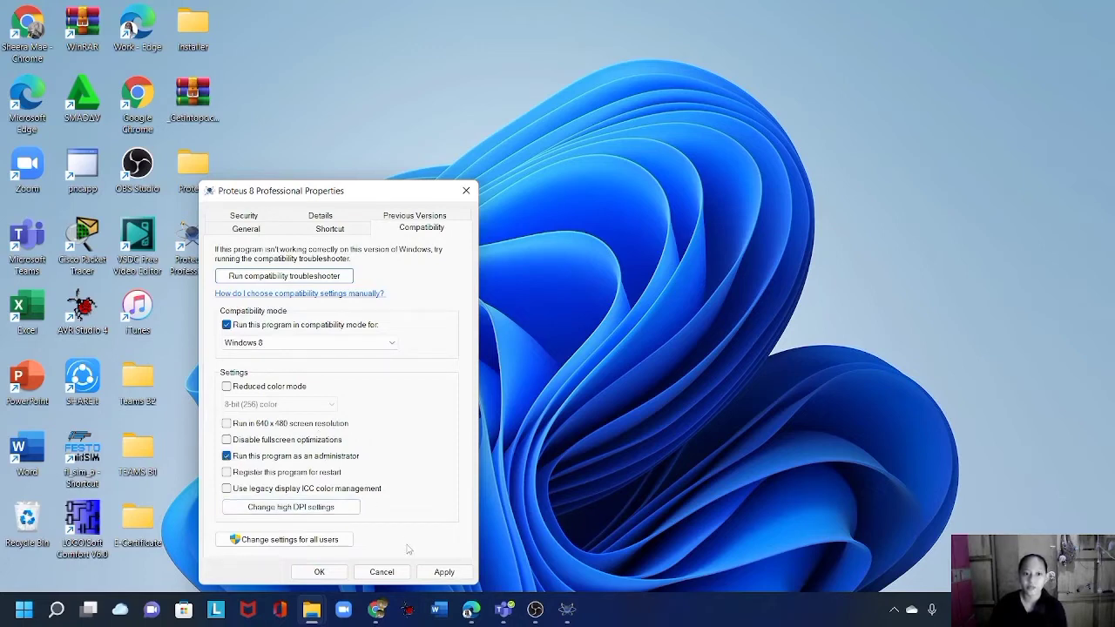
left_click(439, 572)
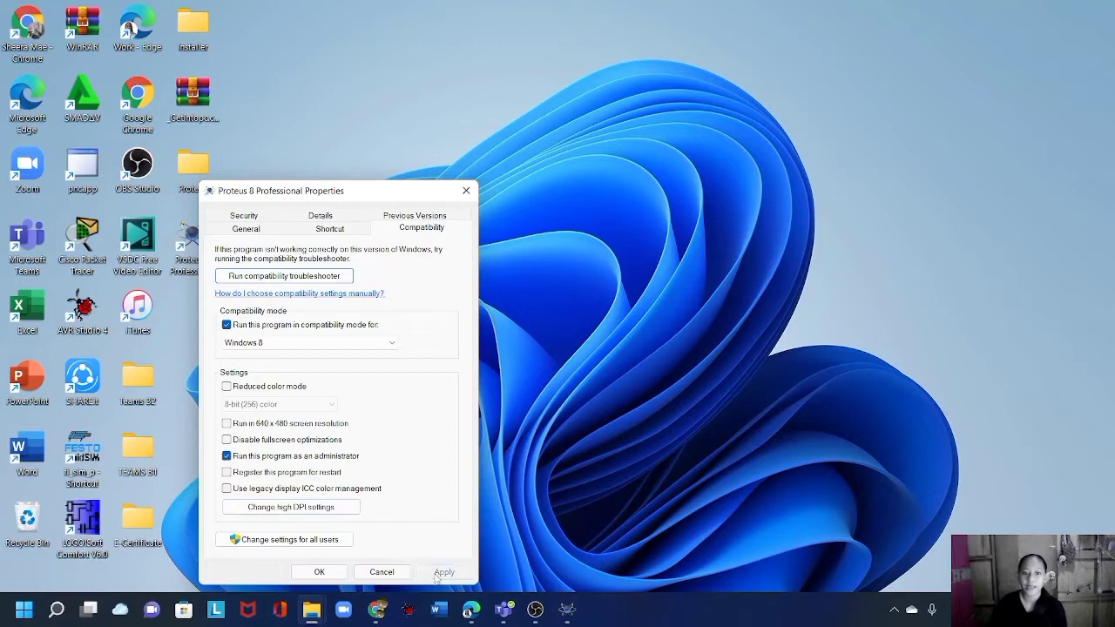
left_click(319, 572)
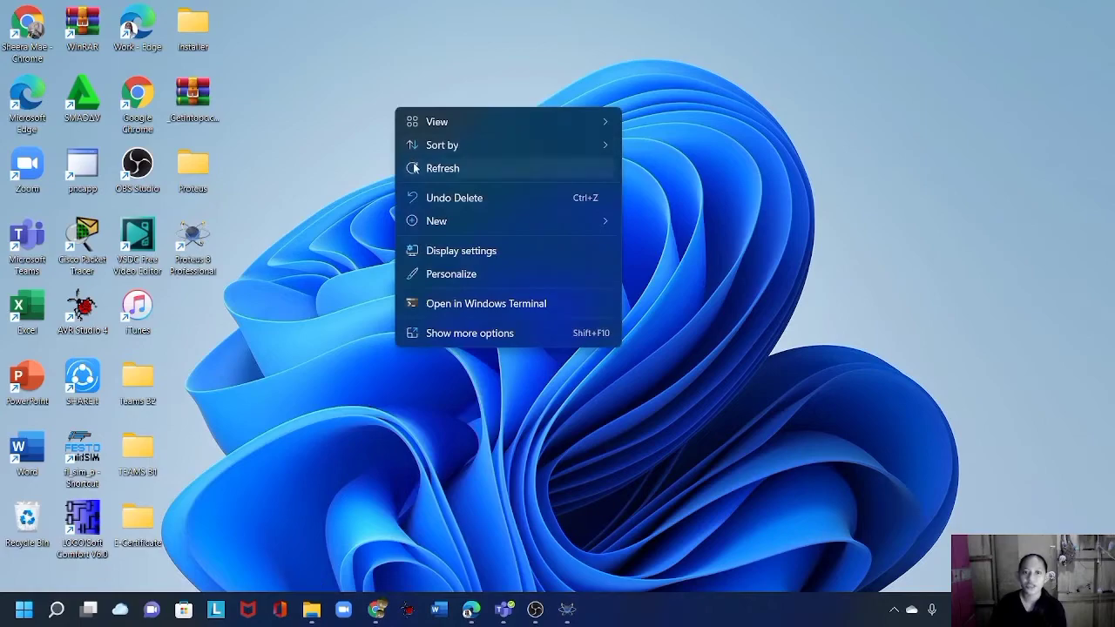
left_click(415, 168)
double_click(191, 241)
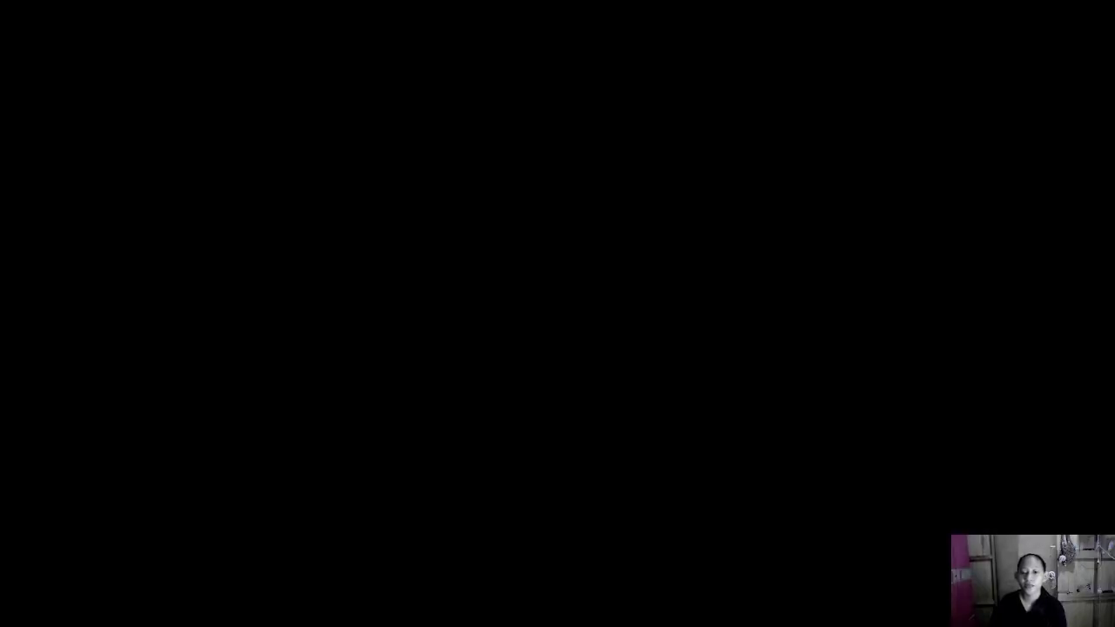
Approve UAC, open a blank schematic, check the device picker now lists categories, and minimize.
left_click(524, 428)
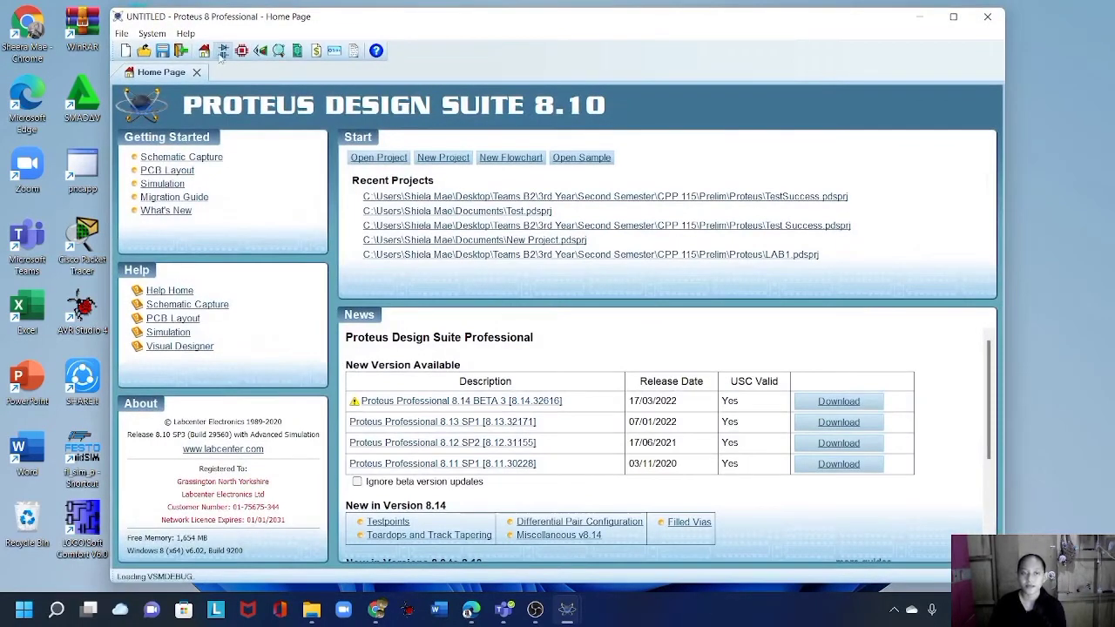
left_click(222, 51)
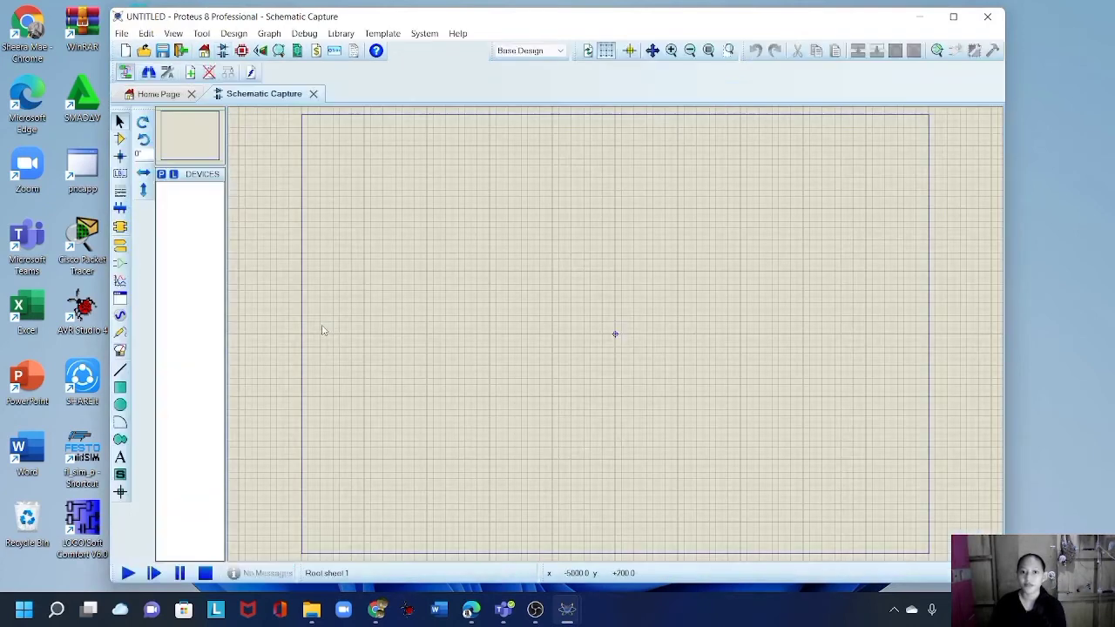
left_click(161, 175)
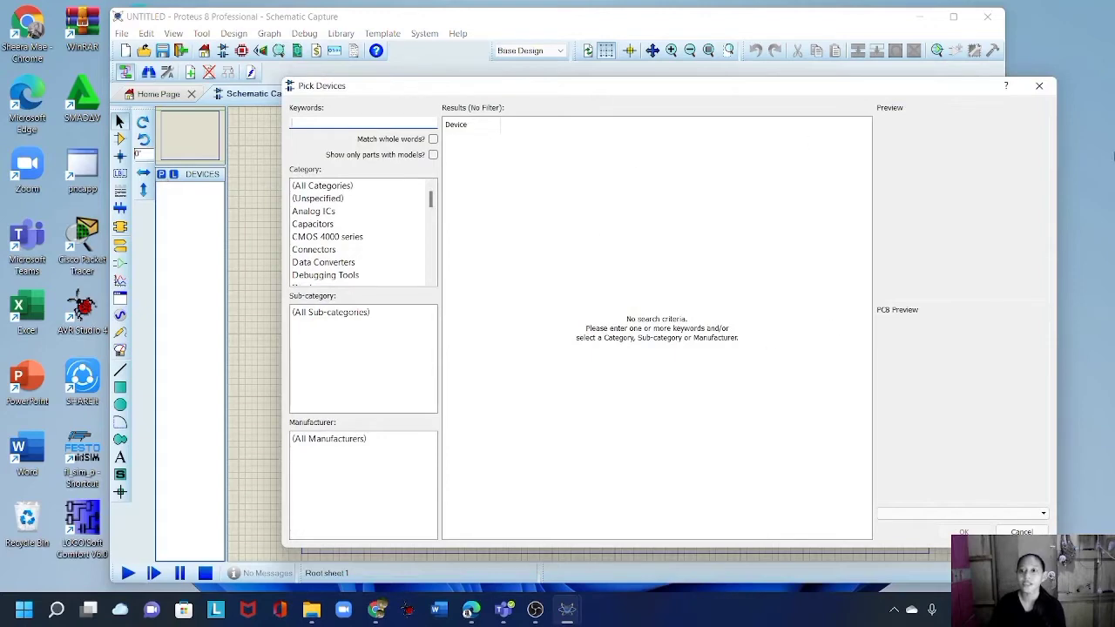
left_click(1039, 85)
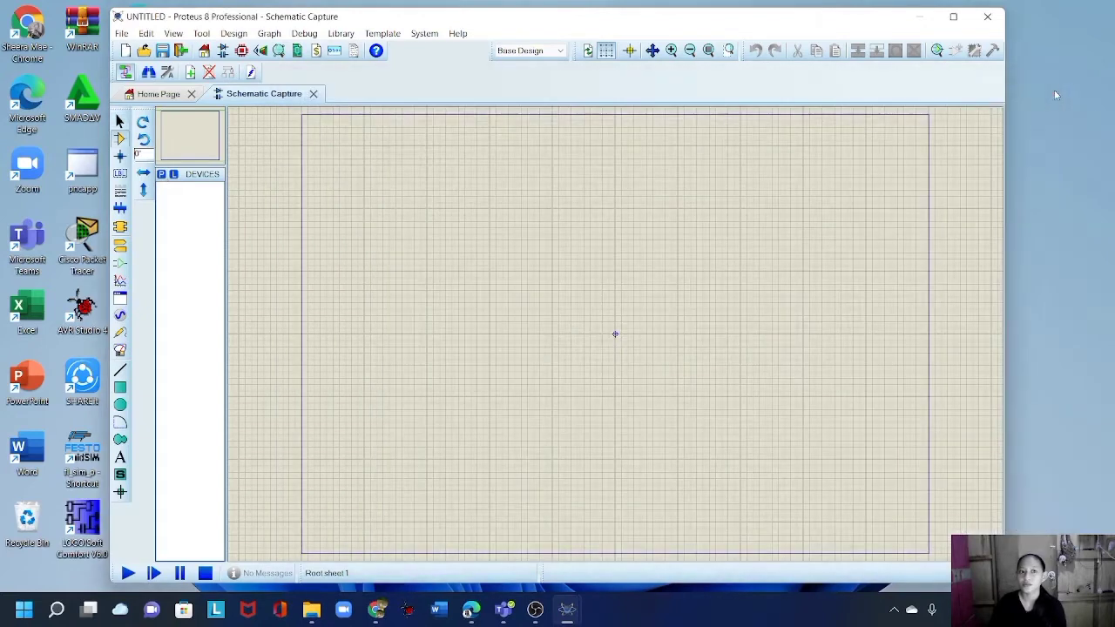
left_click(925, 17)
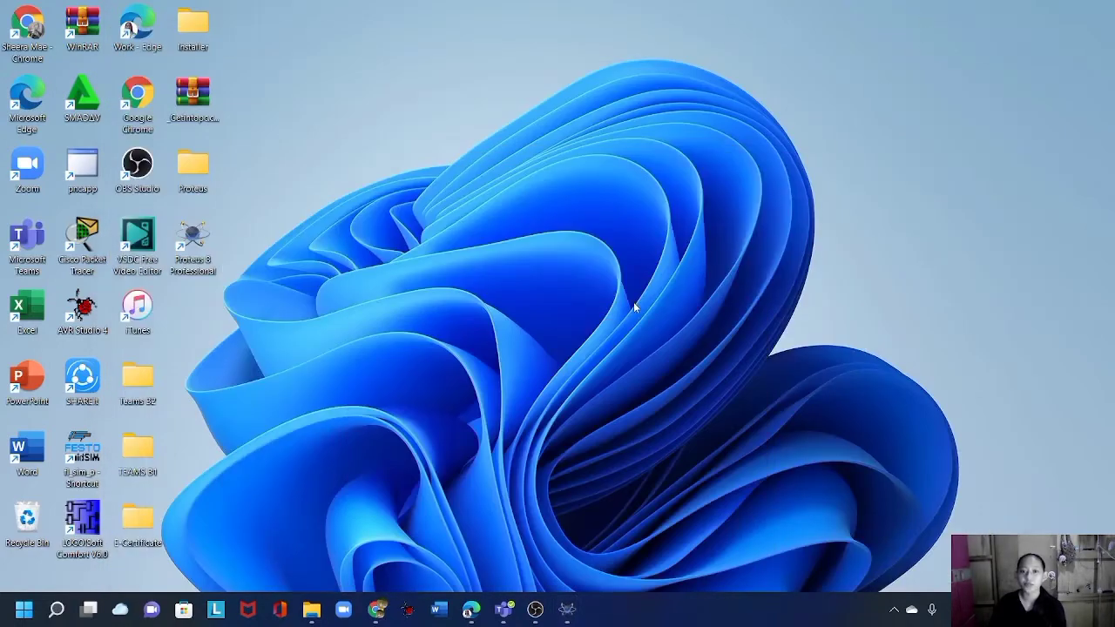
Relaunch Proteus 8 Professional from the desktop icon, approving the UAC prompt.
mouse_move(566, 620)
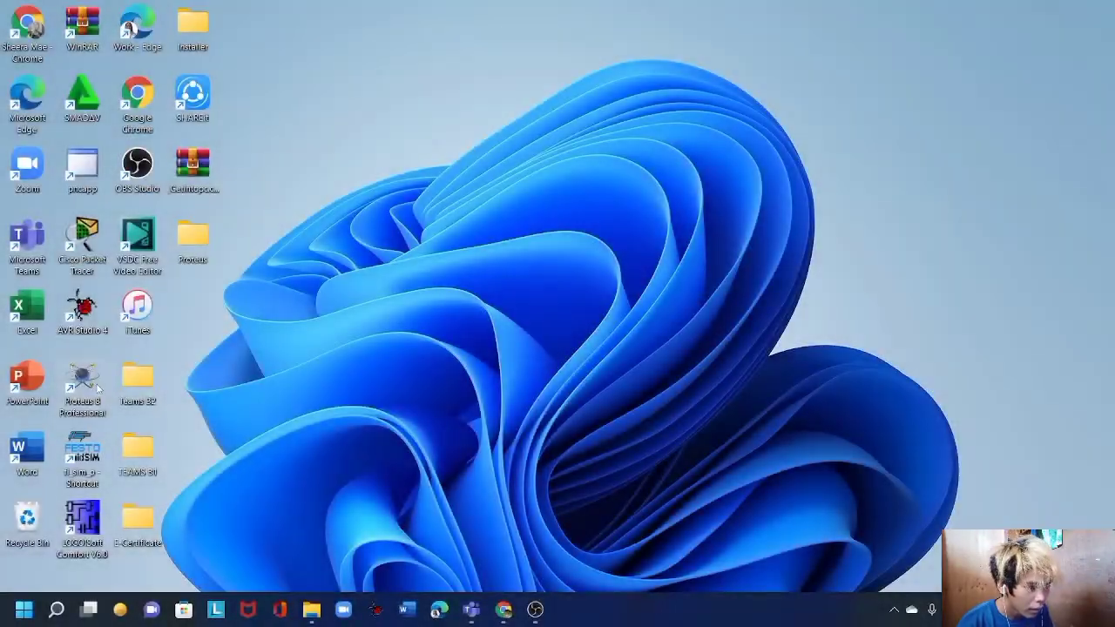
double_click(97, 389)
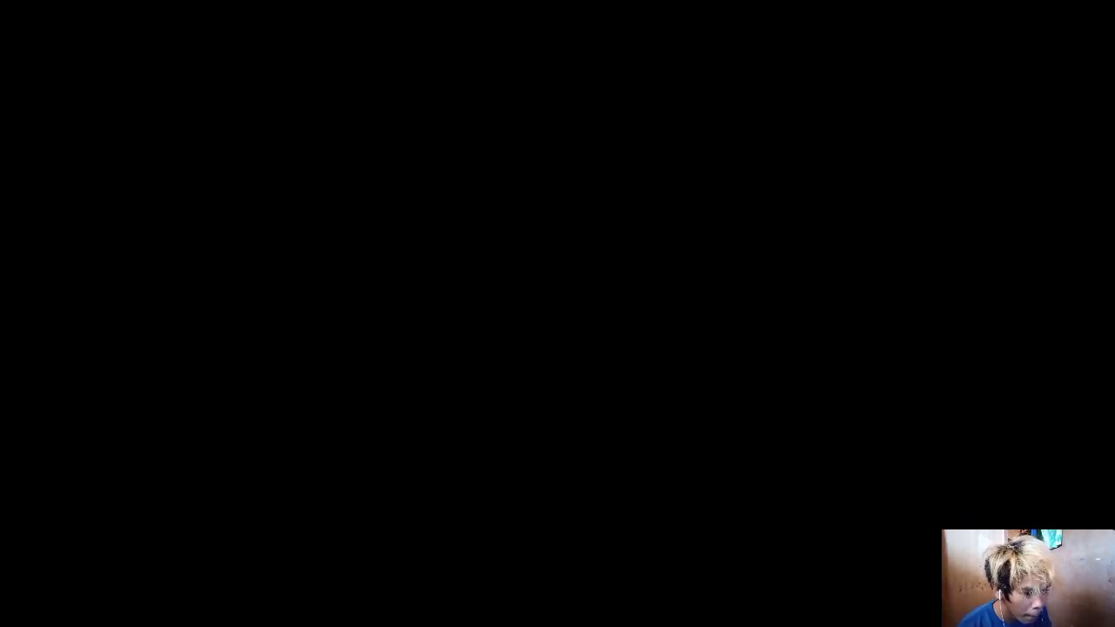
left_click(391, 386)
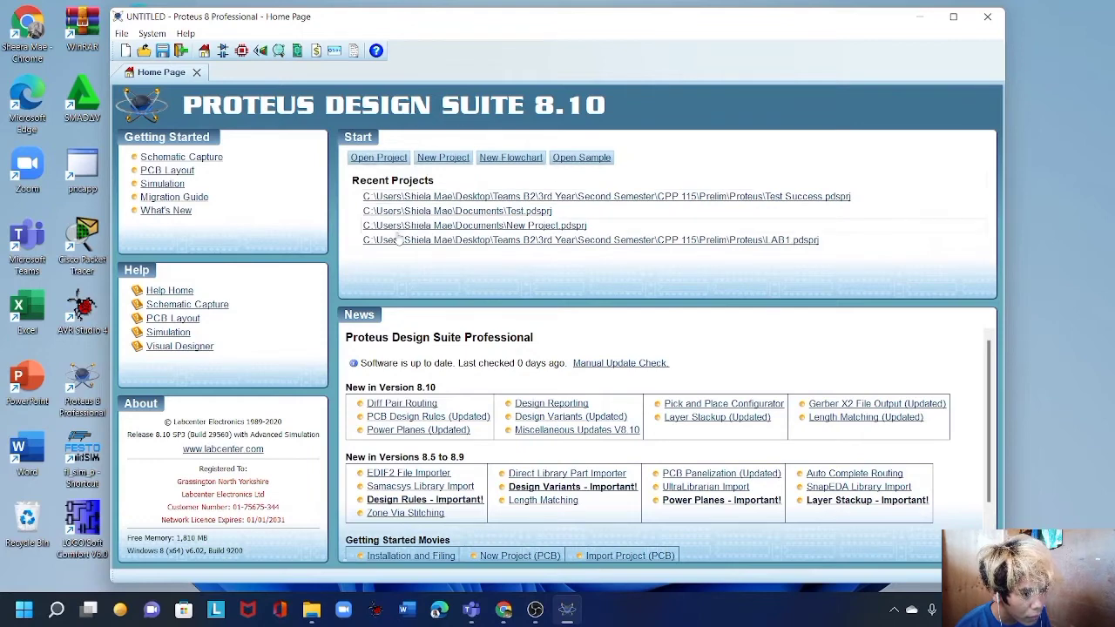
Start a new project named Test.pdsprj, keeping the Documents folder.
left_click(449, 163)
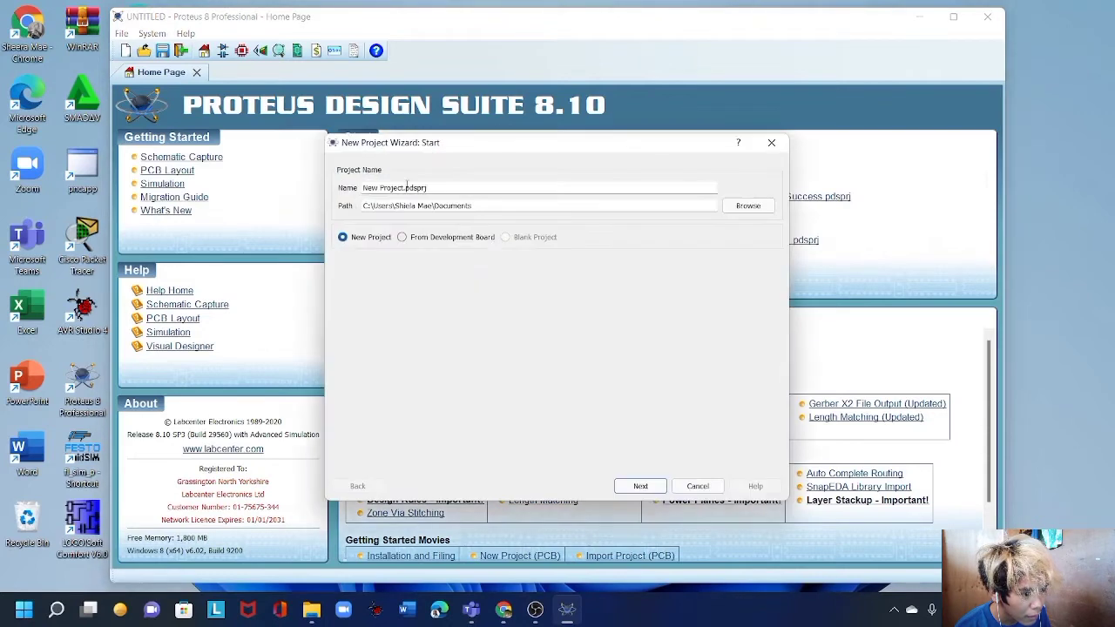
double_click(391, 187)
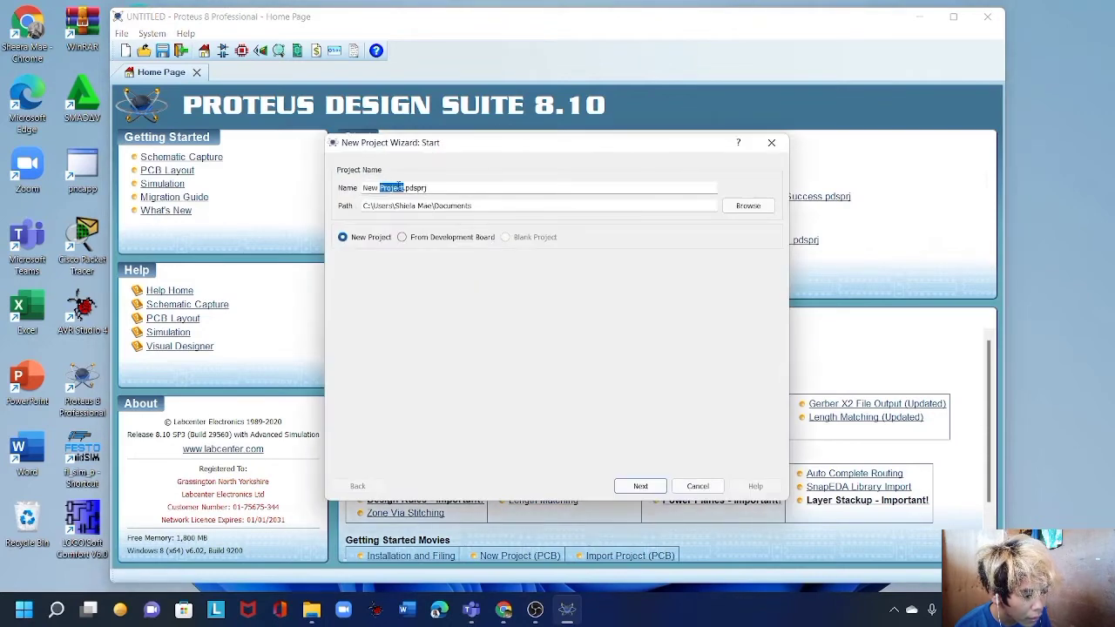
key("BackSpace")
key("BackSpace")
key("BackSpace")
key("BackSpace")
key("BackSpace")
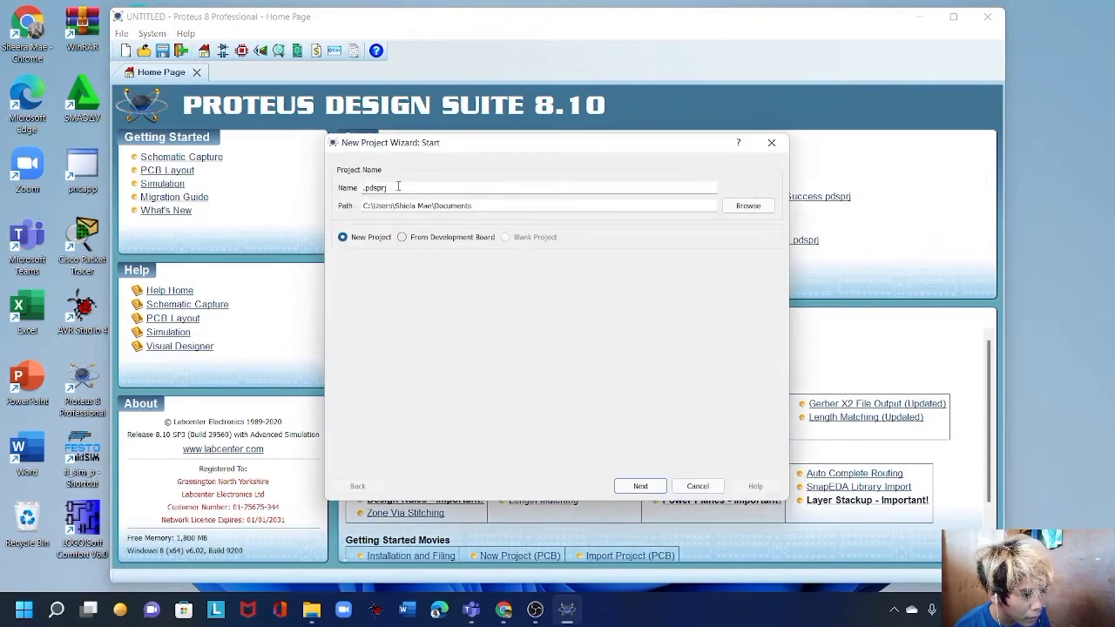
type("L")
type("est")
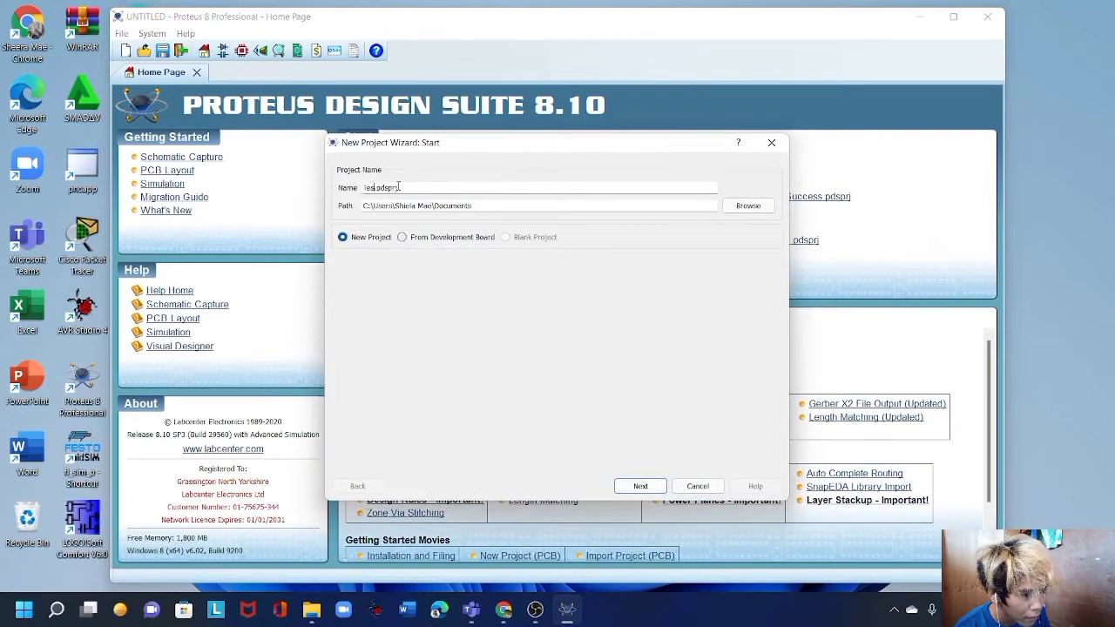
left_click(748, 205)
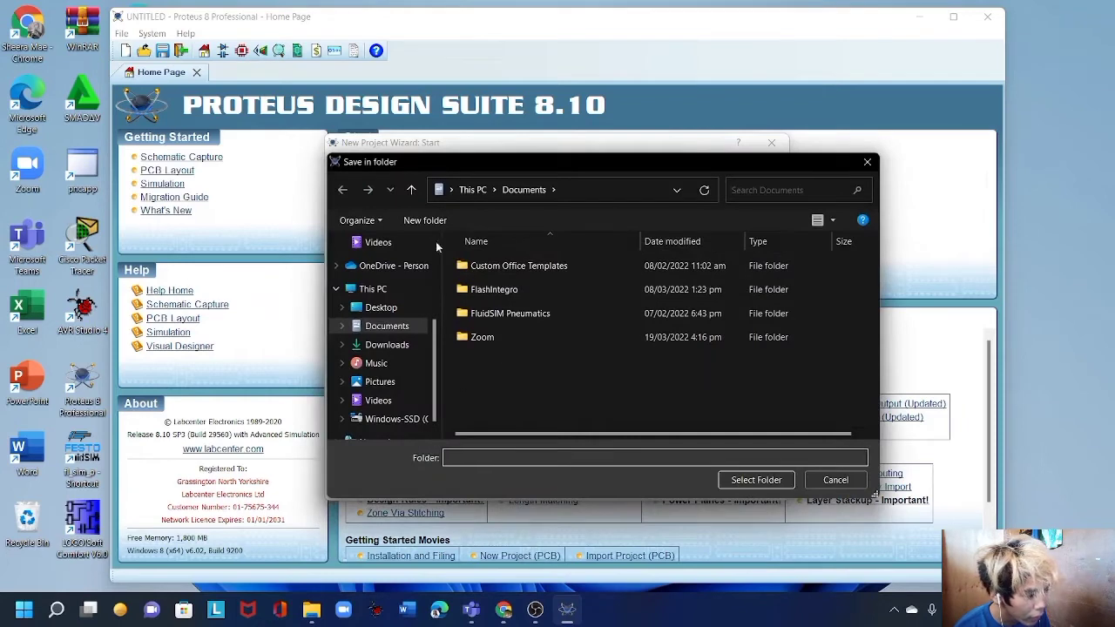
left_click(836, 480)
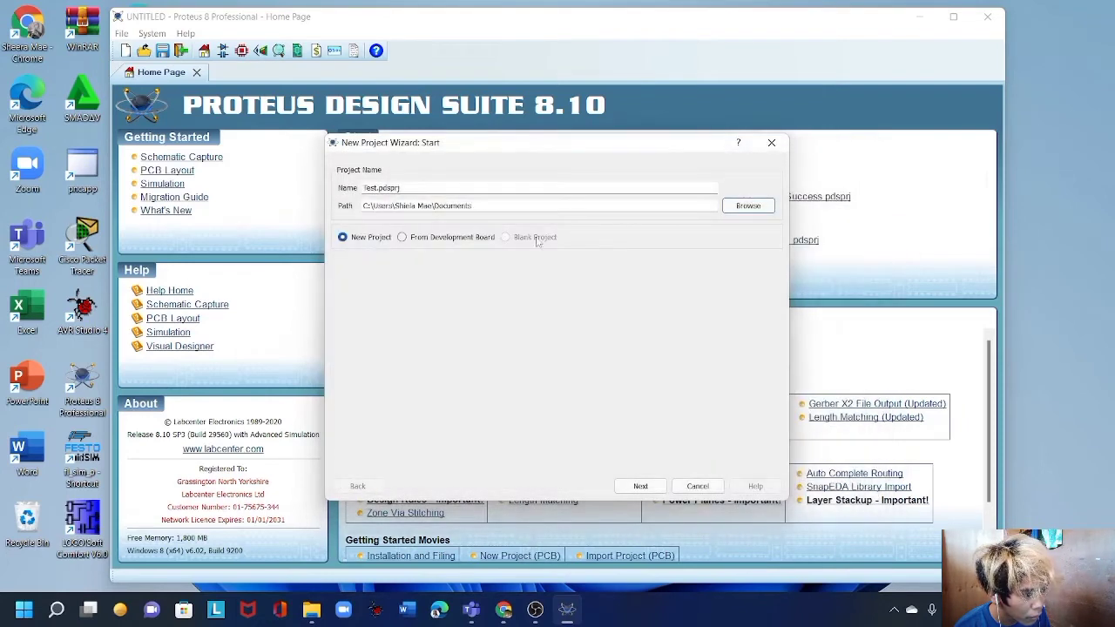
Replace the existing Test project using DEFAULT schematic, no PCB, and no firmware.
left_click(640, 486)
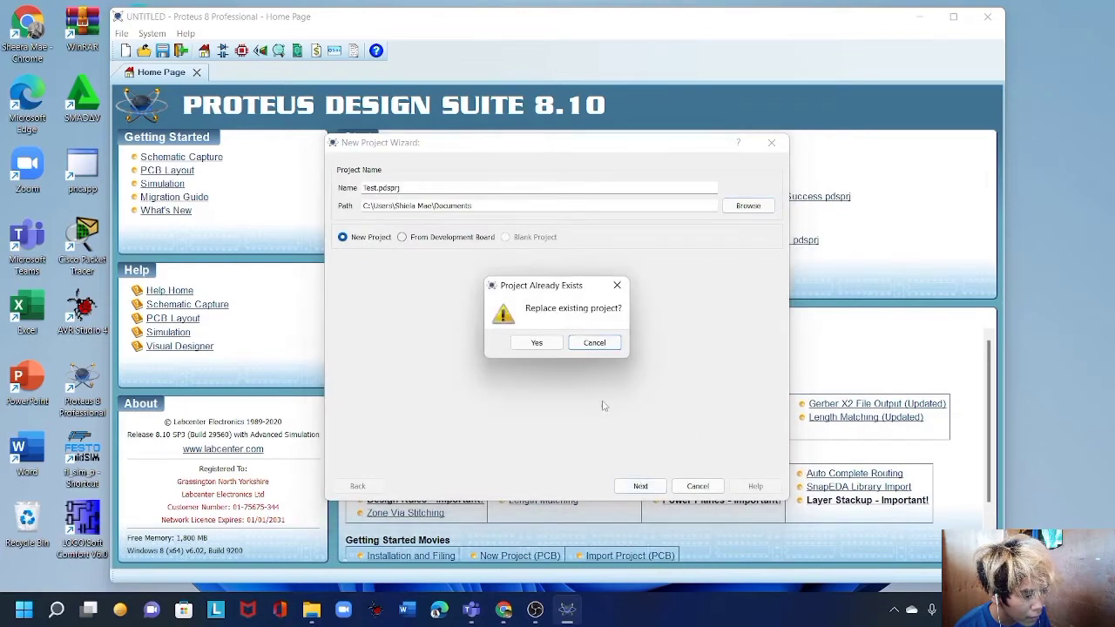
left_click(536, 344)
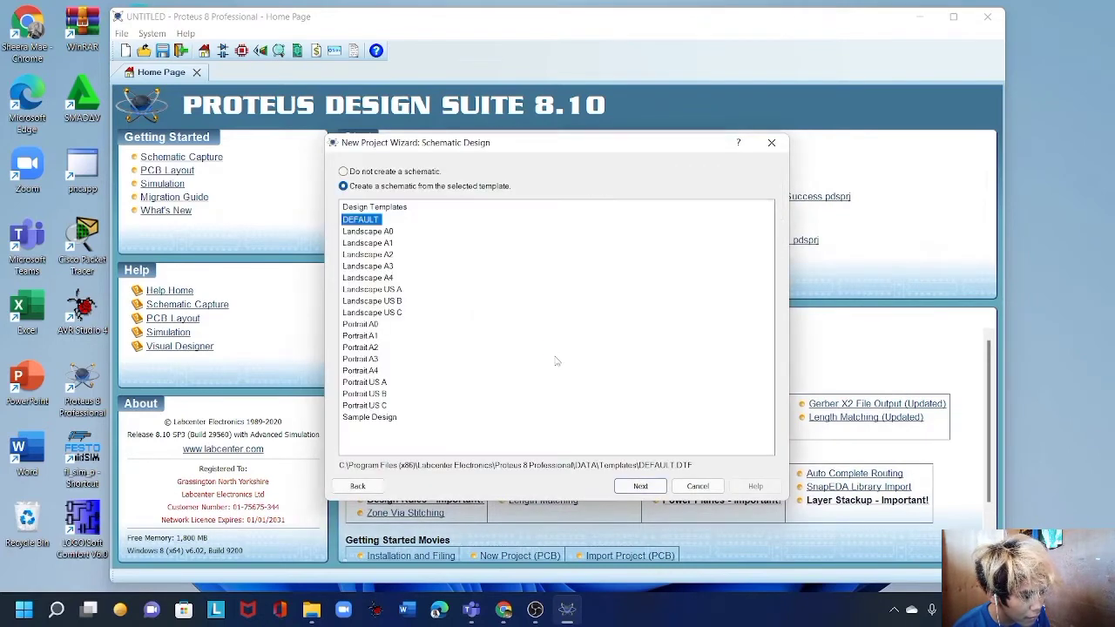
left_click(642, 488)
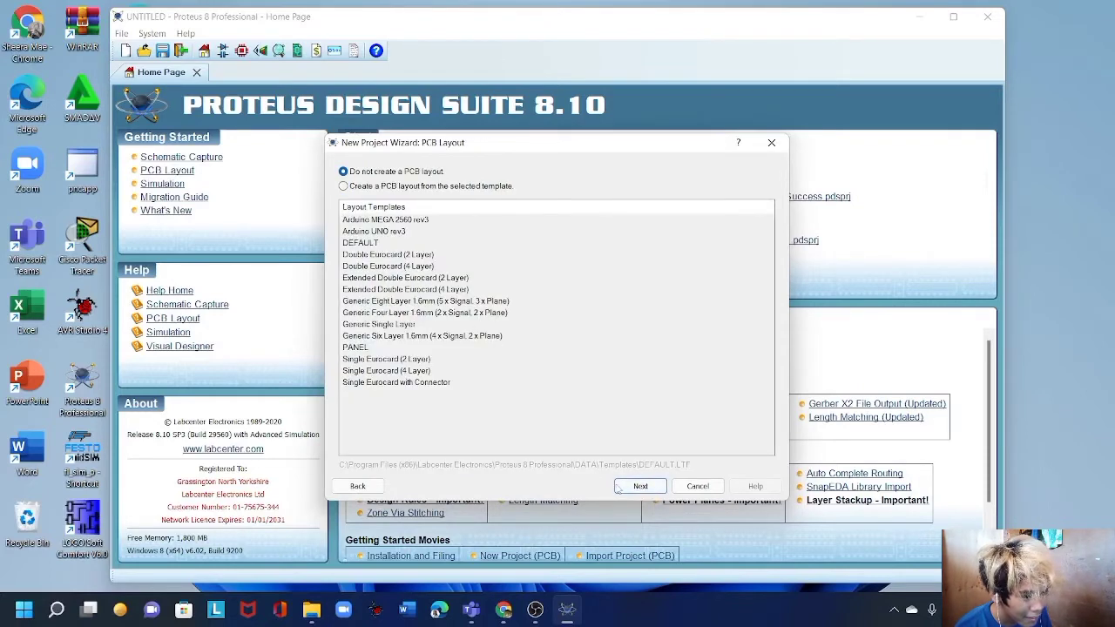
left_click(641, 487)
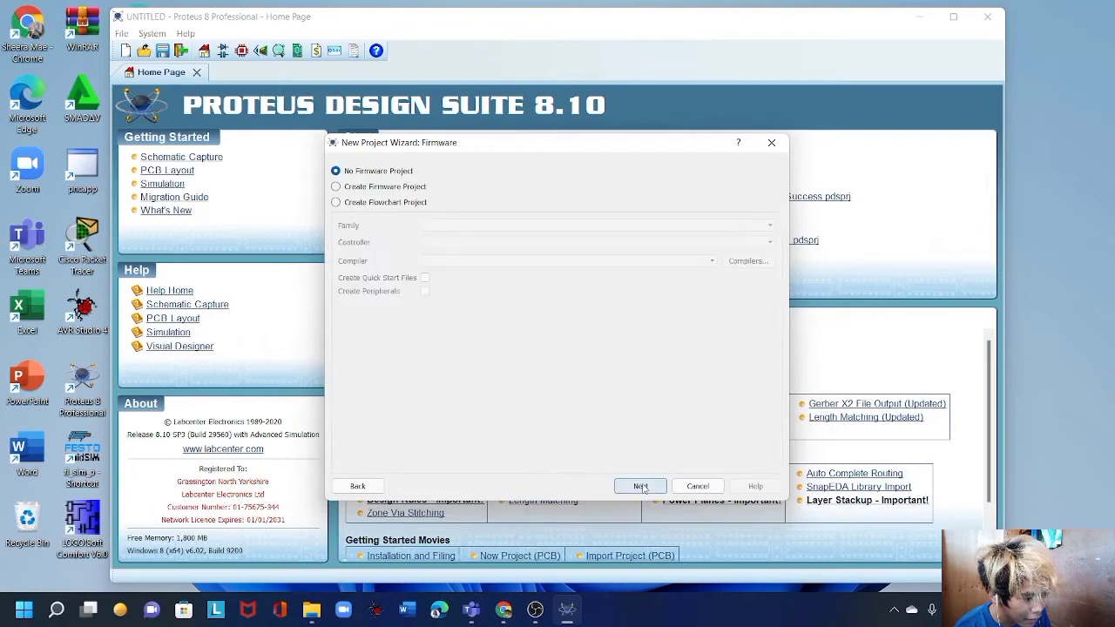
left_click(641, 487)
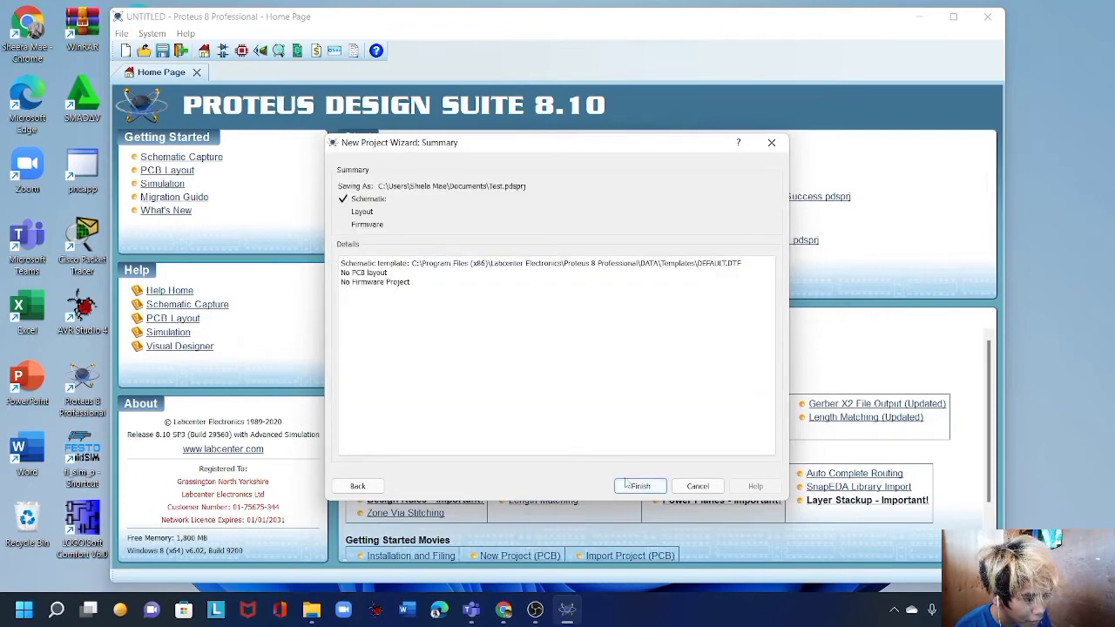
left_click(625, 484)
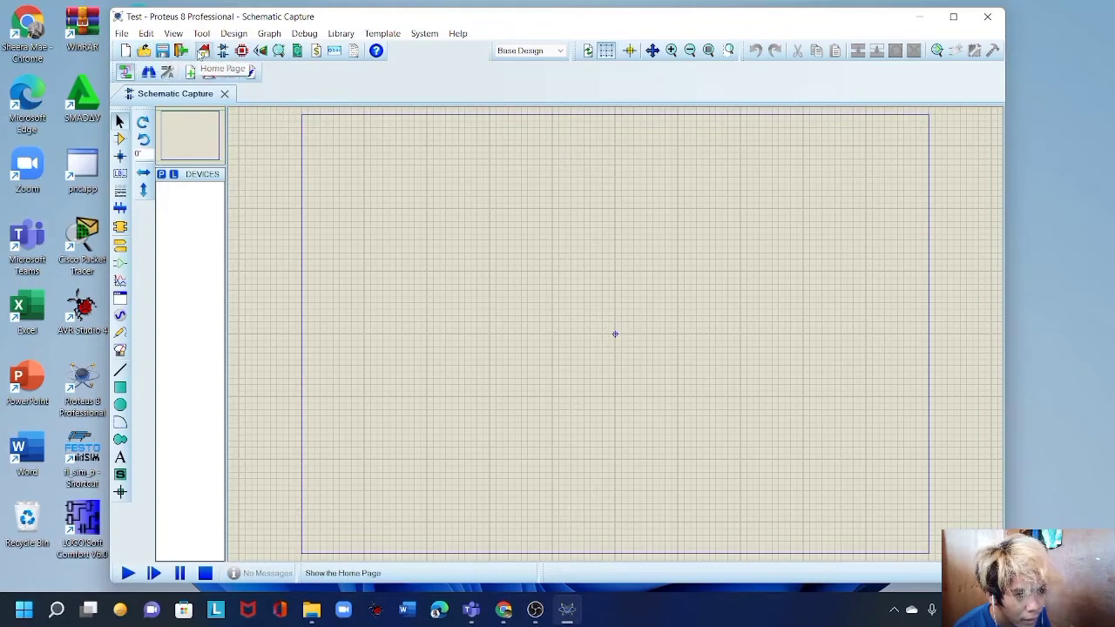
left_click(123, 35)
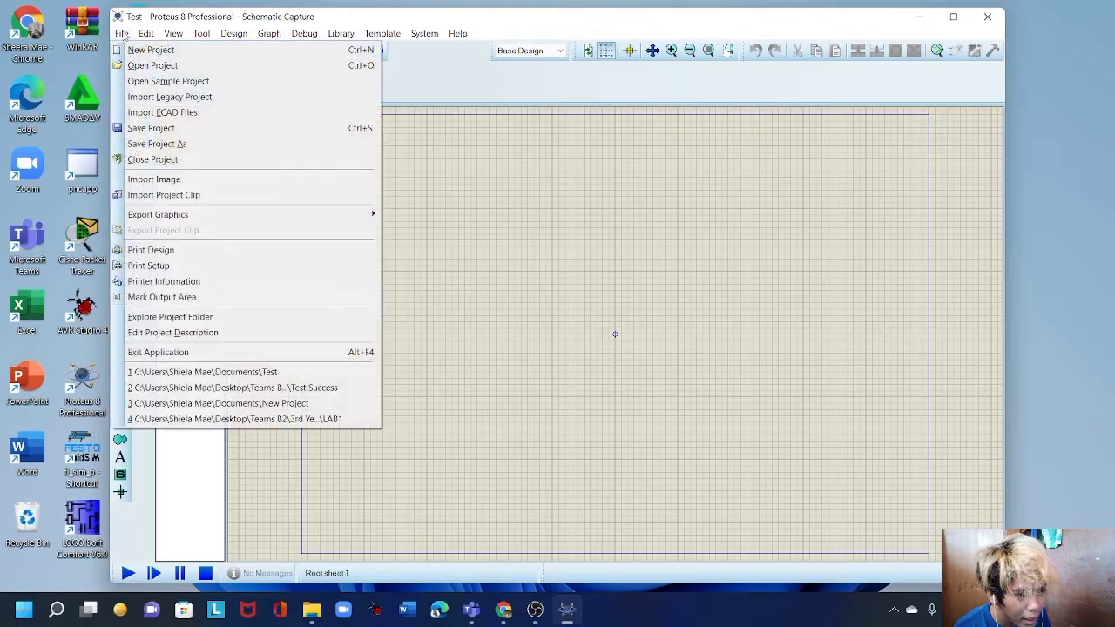
mouse_move(140, 43)
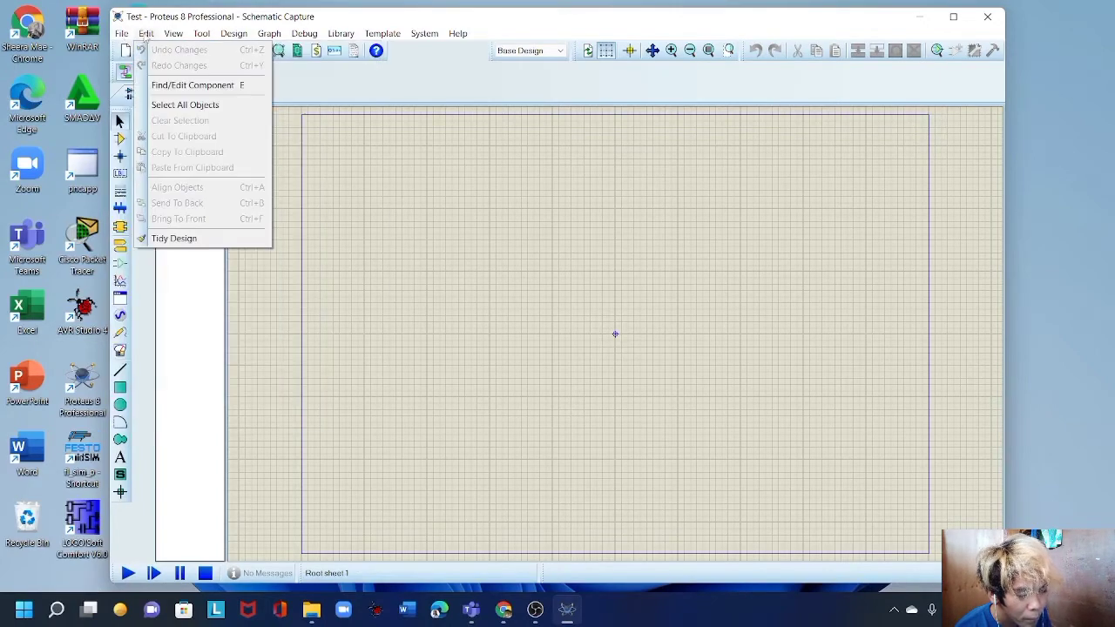
mouse_move(178, 40)
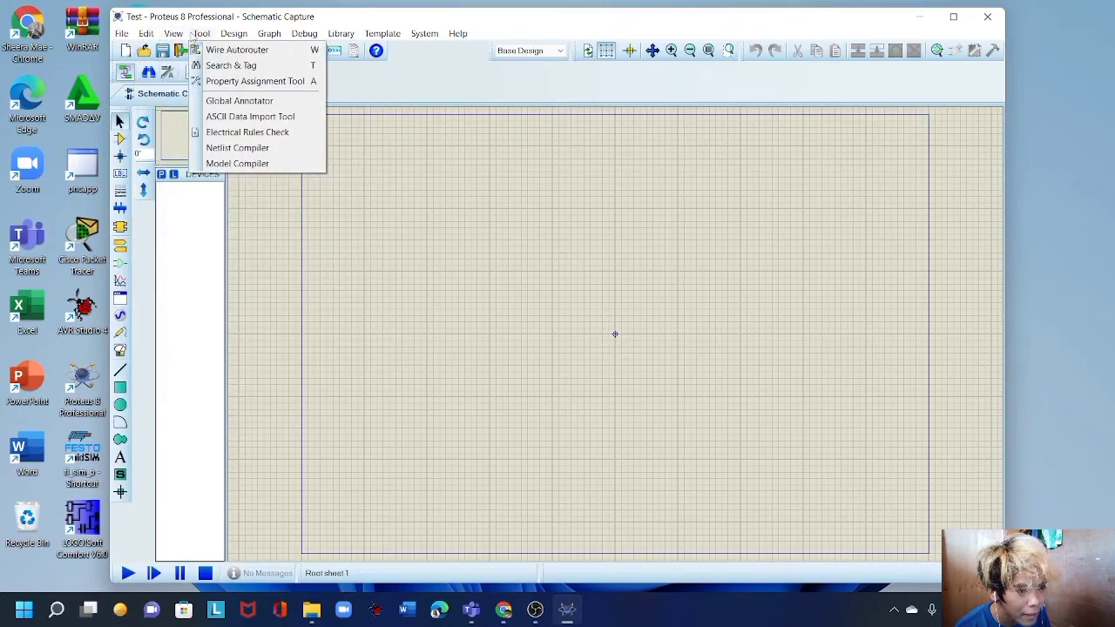
mouse_move(232, 41)
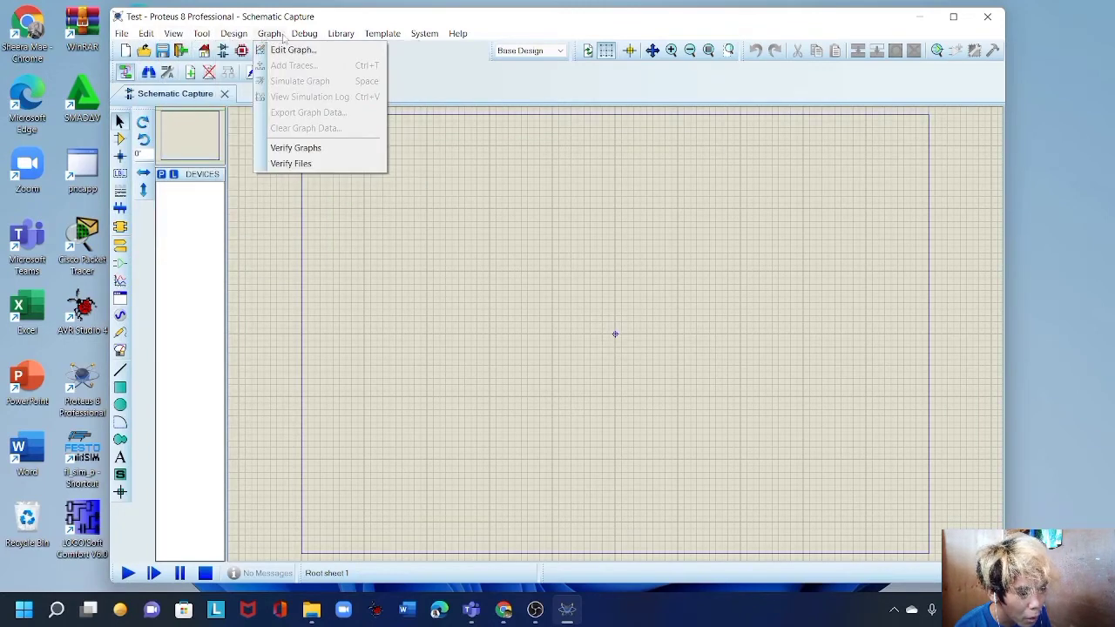
mouse_move(303, 38)
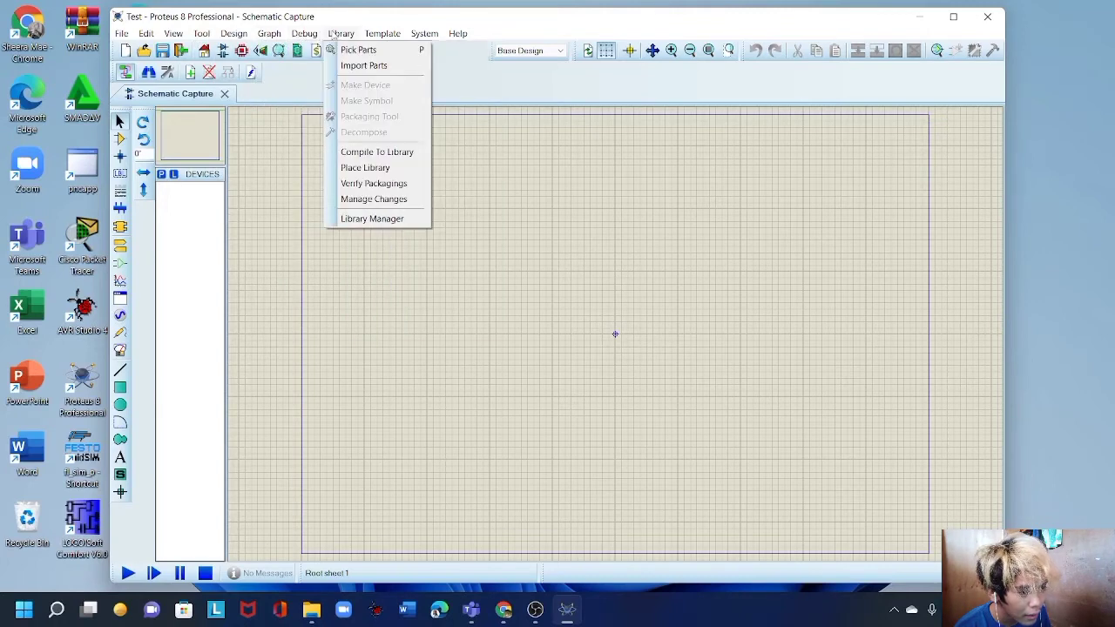
mouse_move(376, 38)
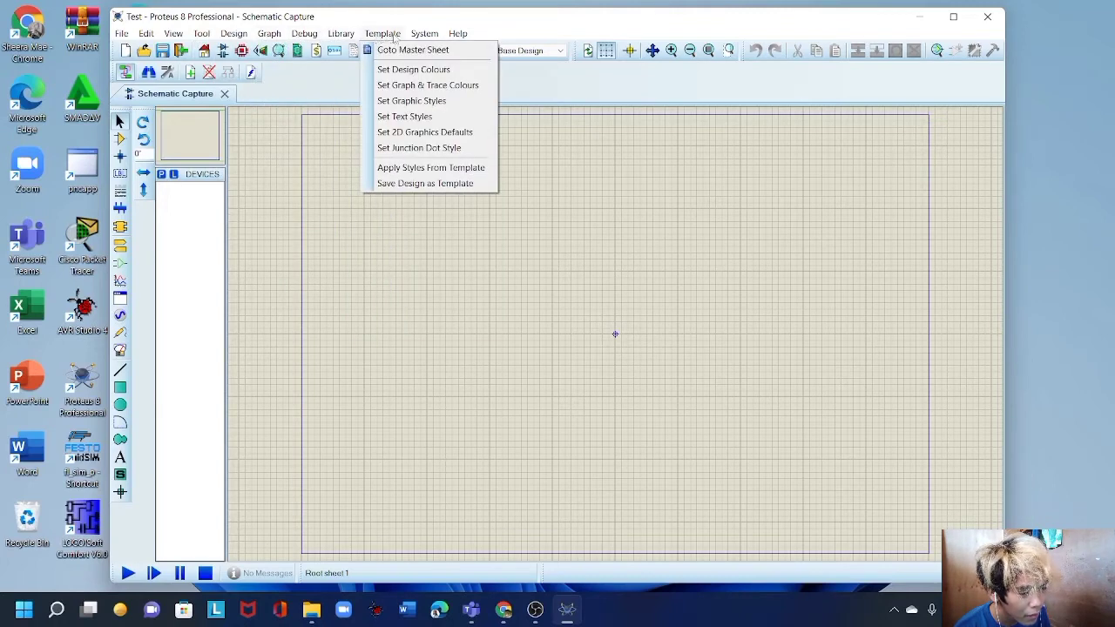
mouse_move(451, 39)
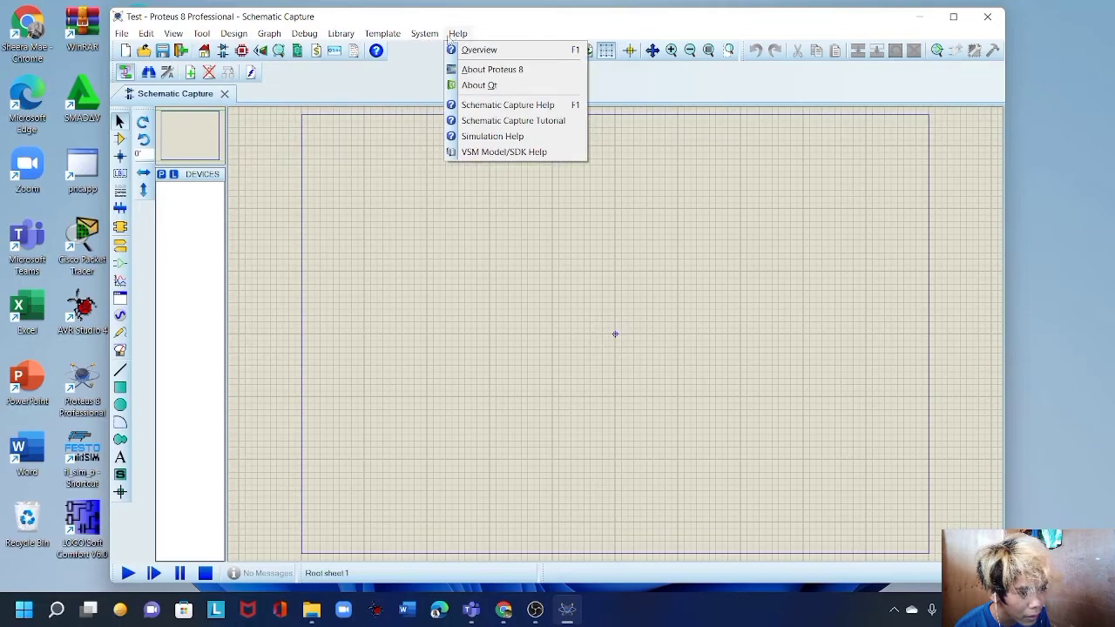
left_click(614, 191)
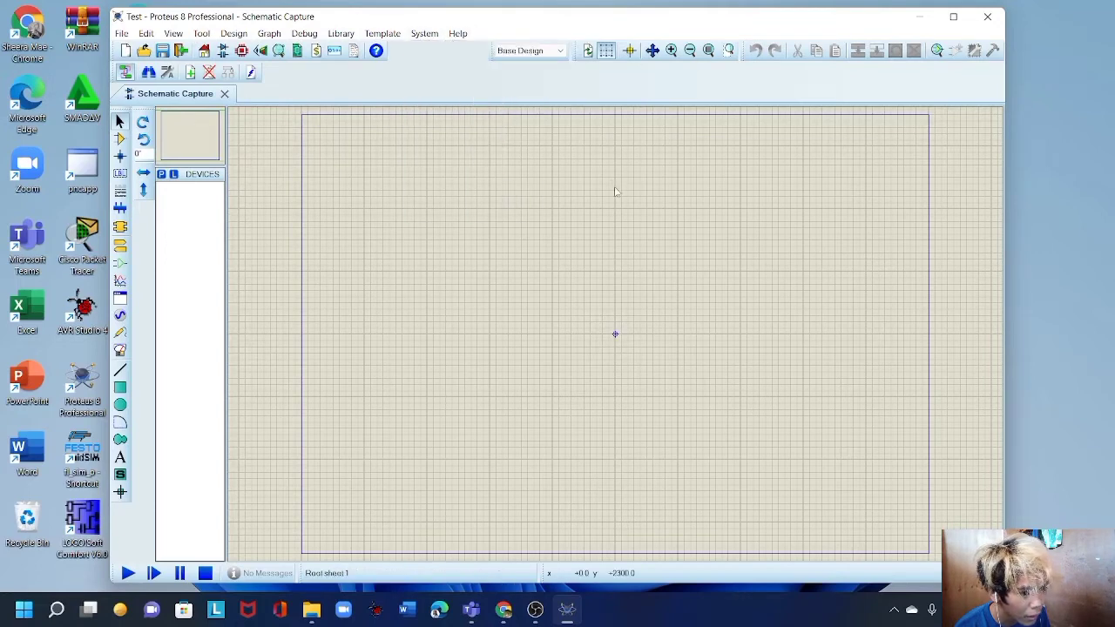
Close the Device Libraries view showing the 74ALS library to return to the empty Test schematic.
left_click(174, 174)
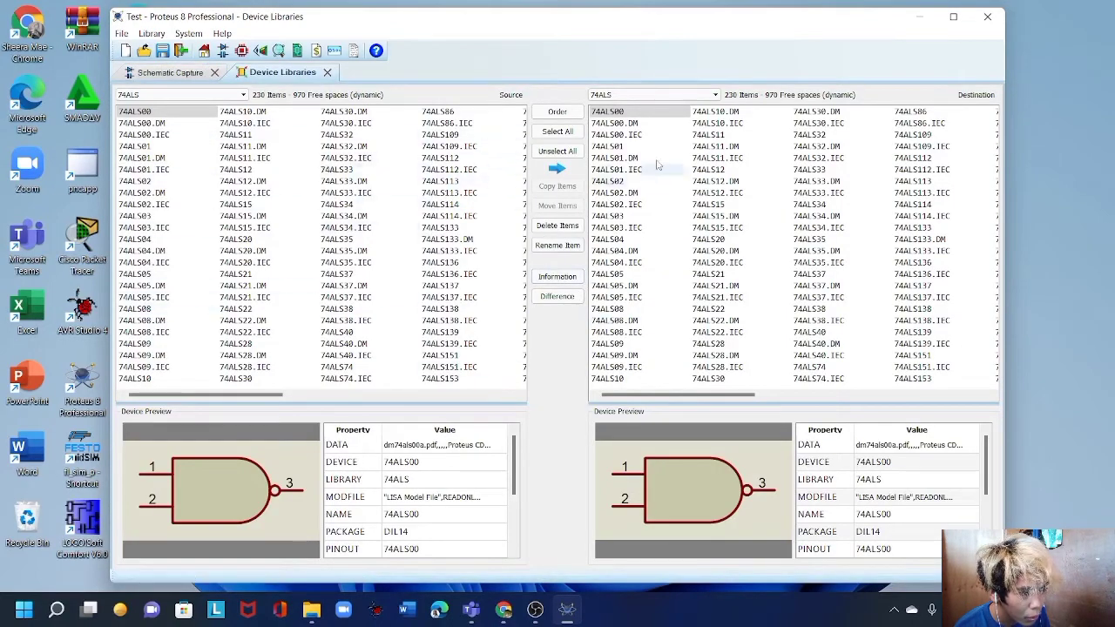
left_click(243, 94)
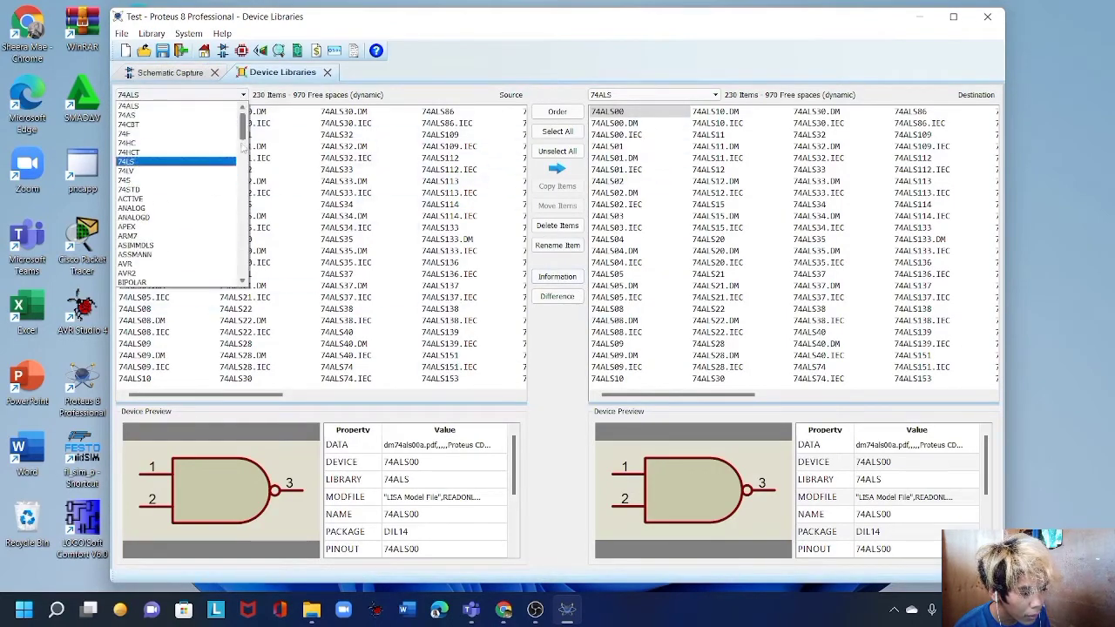
scroll(174, 192, "down", 4)
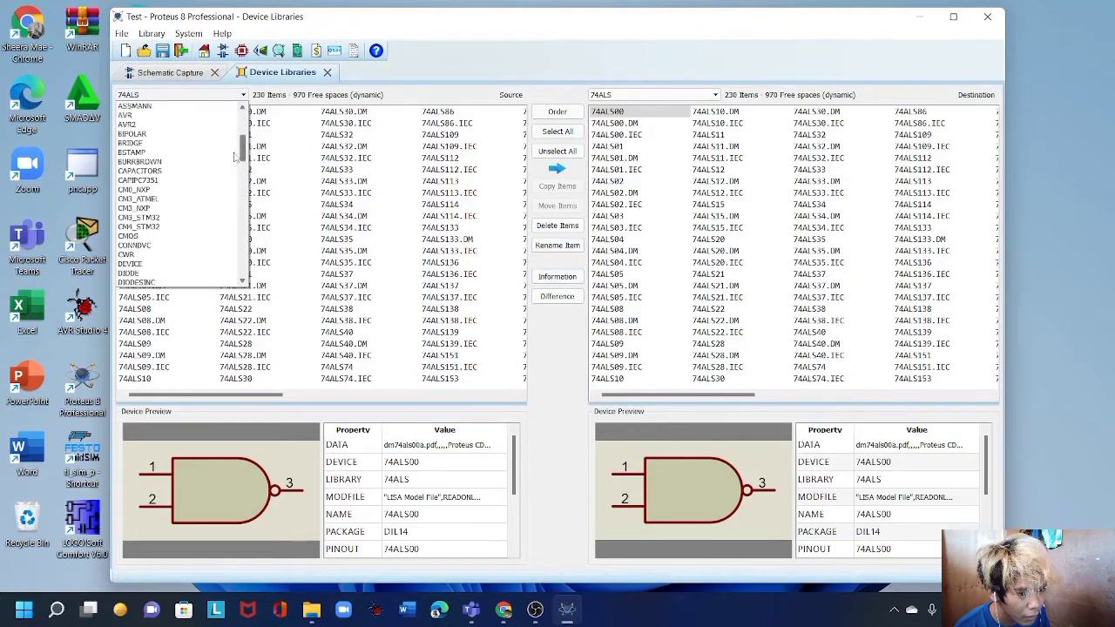
left_click(244, 94)
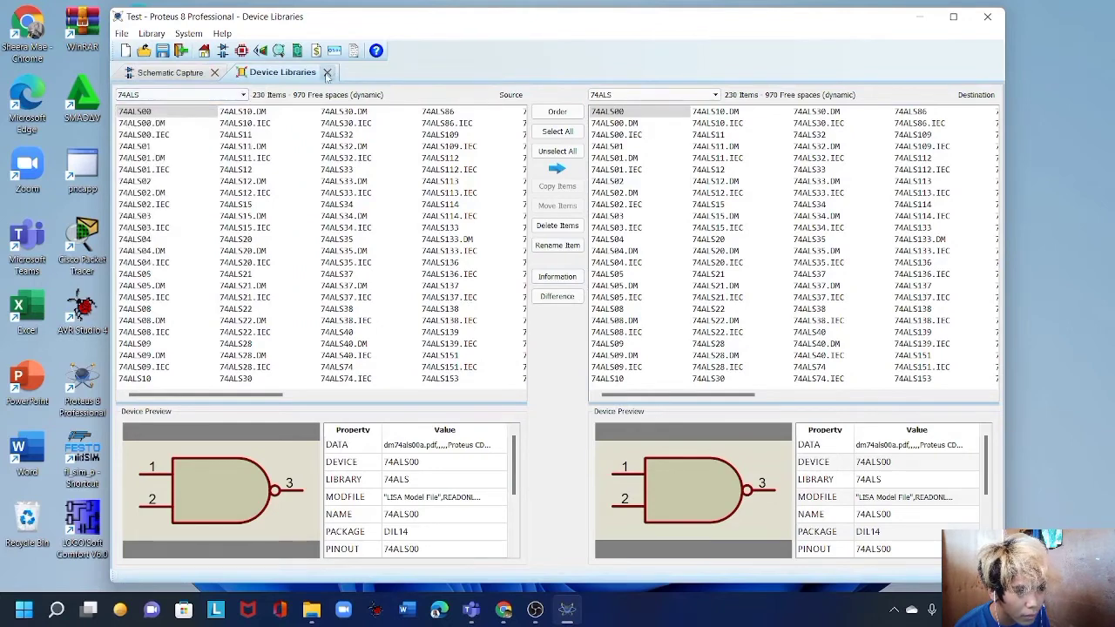
left_click(173, 72)
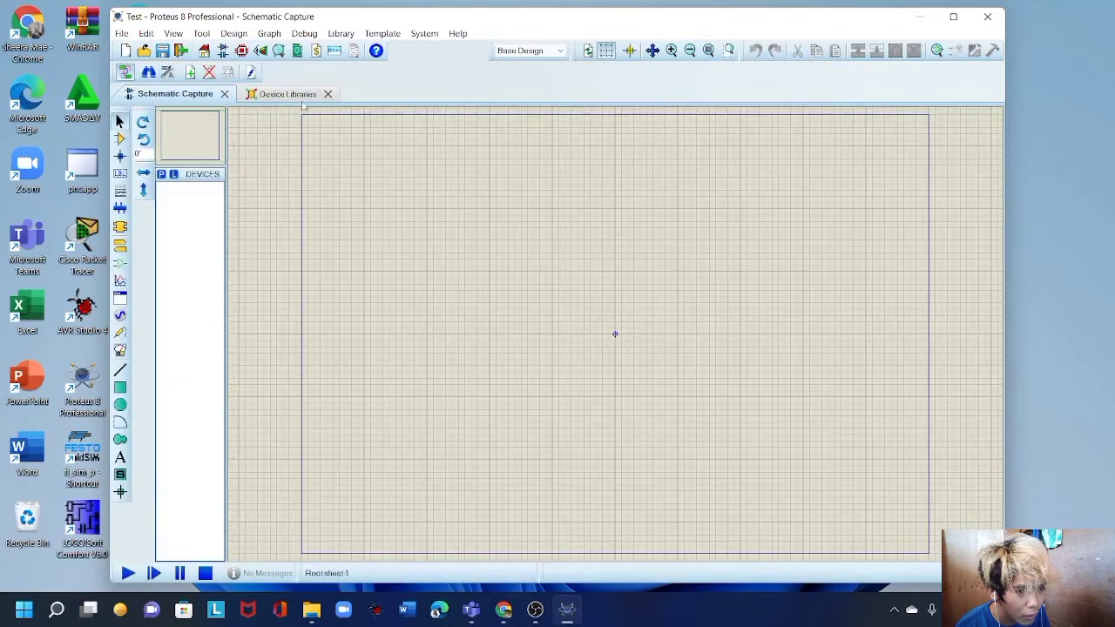
left_click(327, 94)
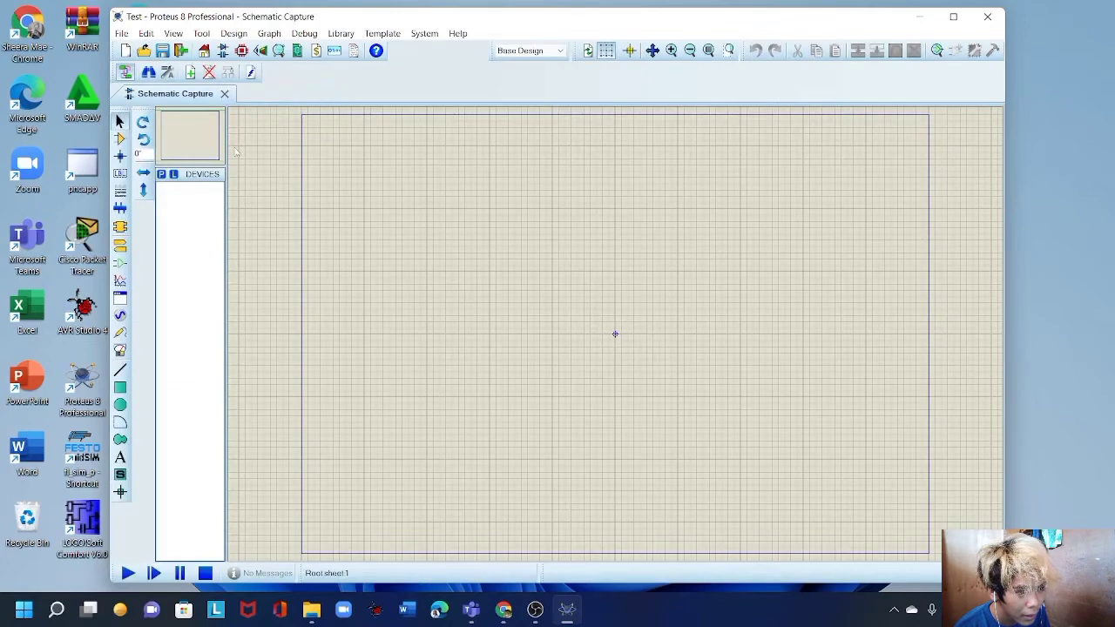
Add VSOURCE (DC Voltage Source) to the device list from Pick Devices.
left_click(162, 175)
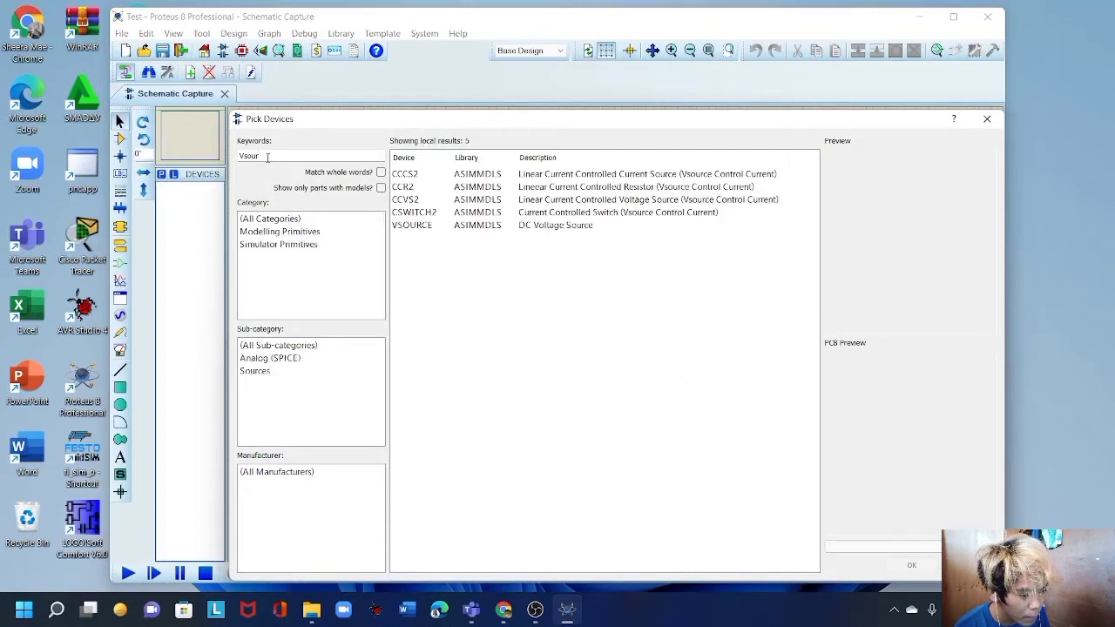
left_click(429, 227)
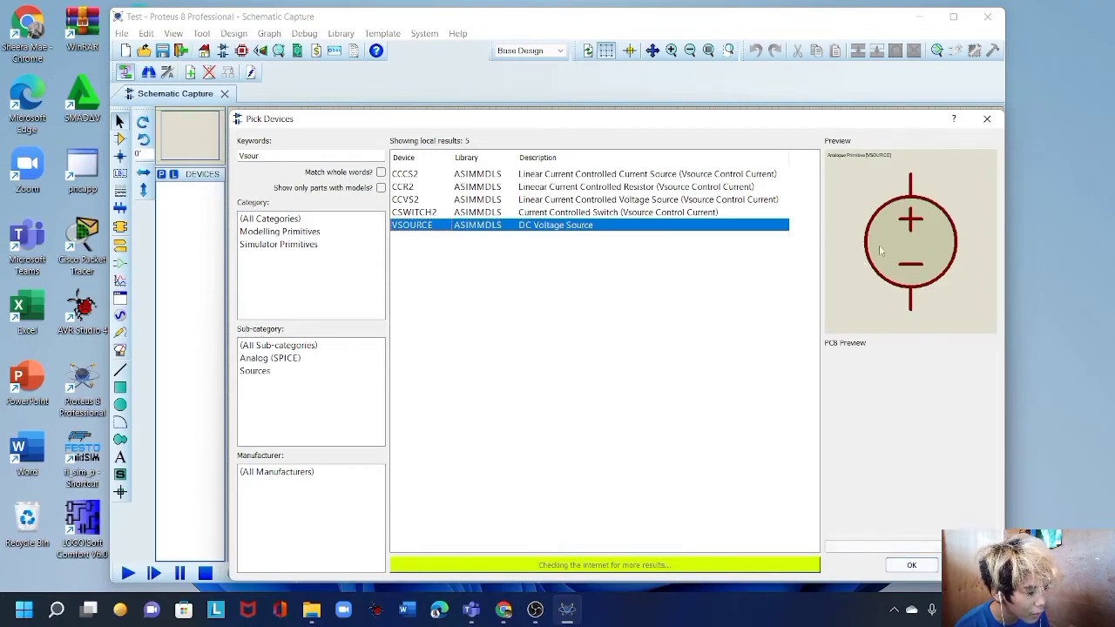
left_click(911, 566)
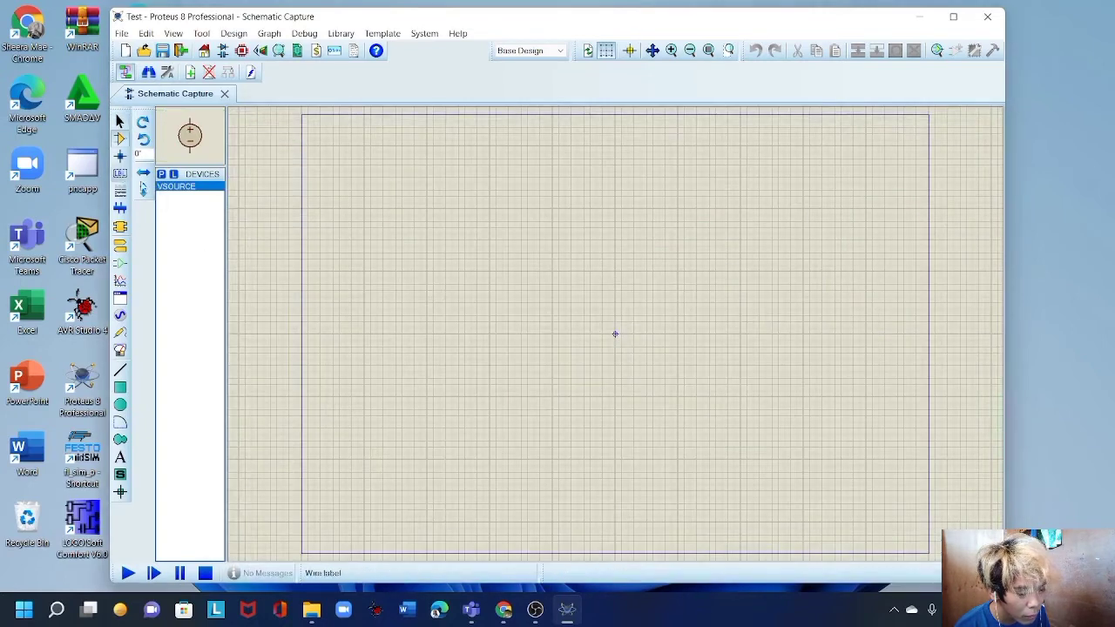
Search 'led ye' and add the yellow animated LED LED-YELLOW to the device list.
left_click(162, 174)
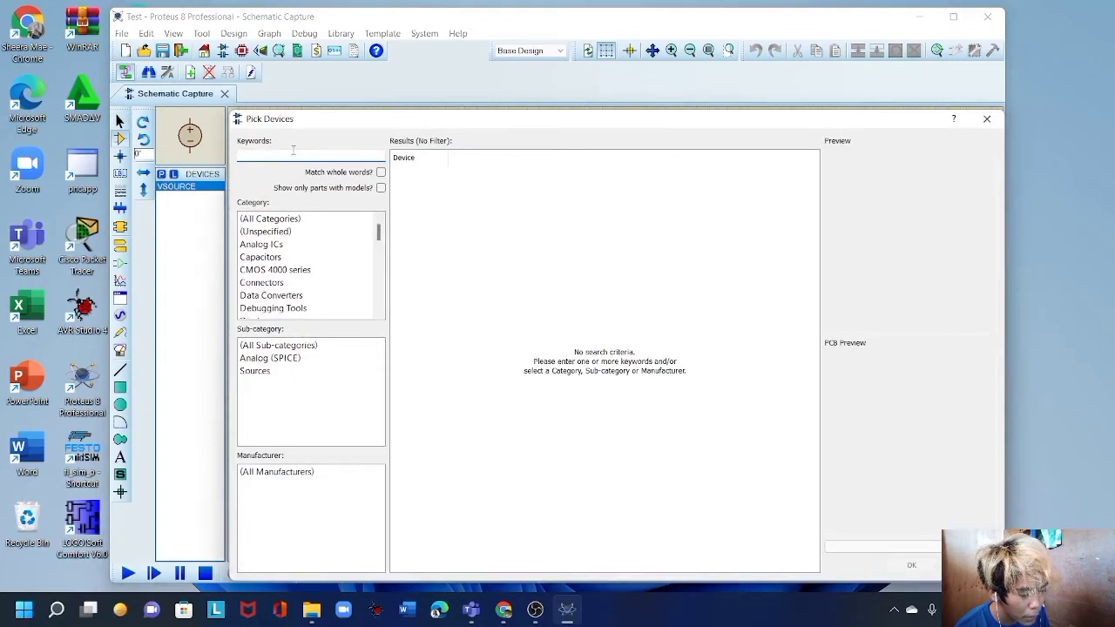
type("led")
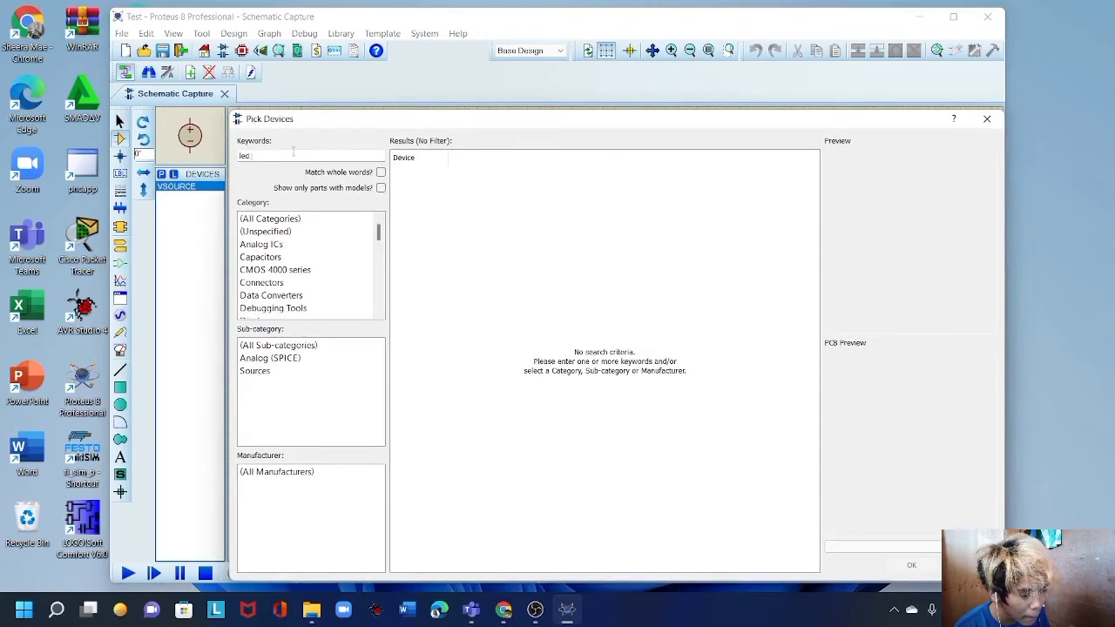
type(" yello")
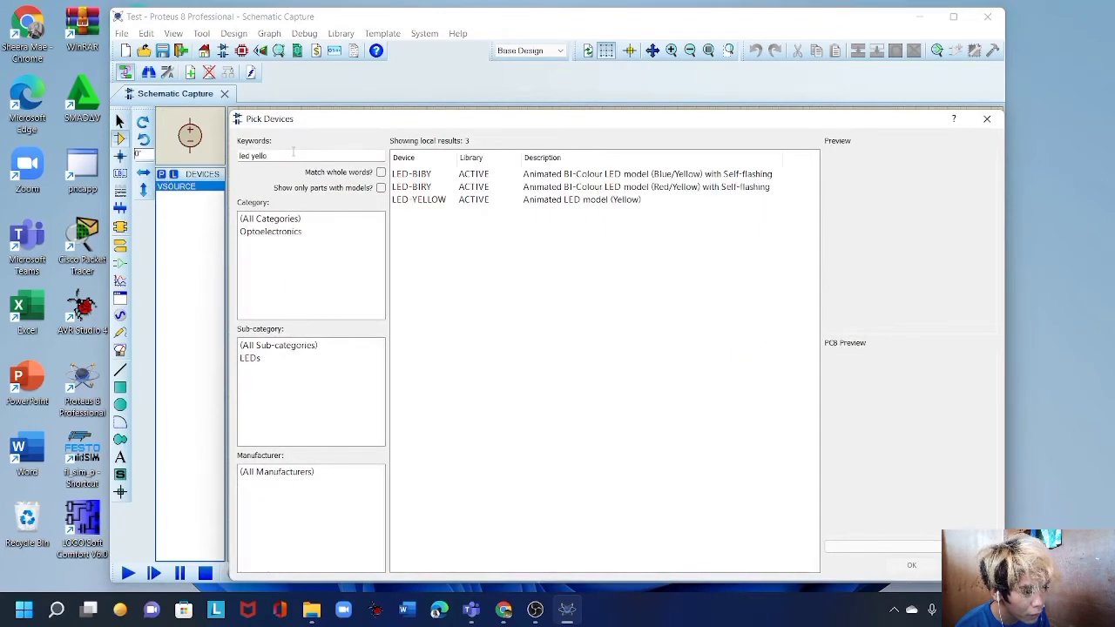
left_click(448, 201)
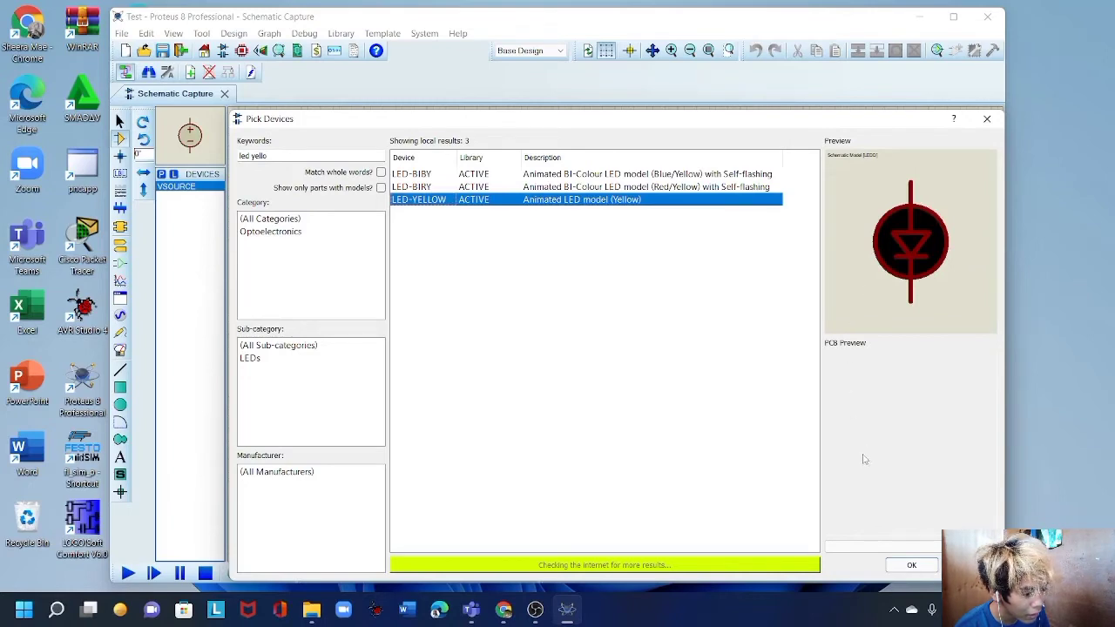
left_click(912, 566)
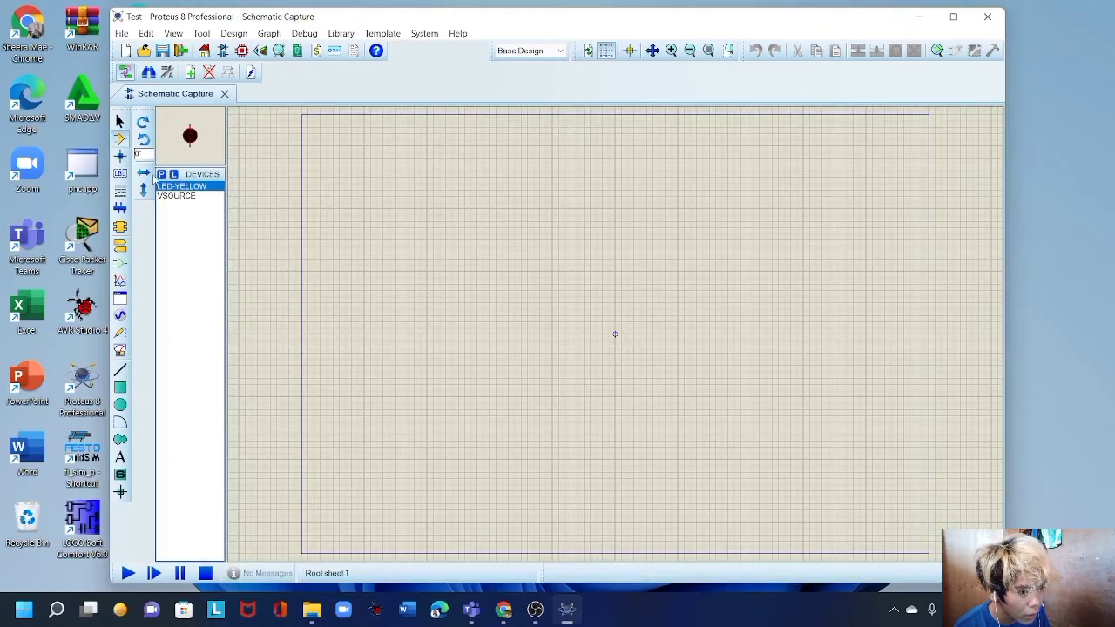
Add the 1K resistor 10WATT1K to the device list.
left_click(161, 175)
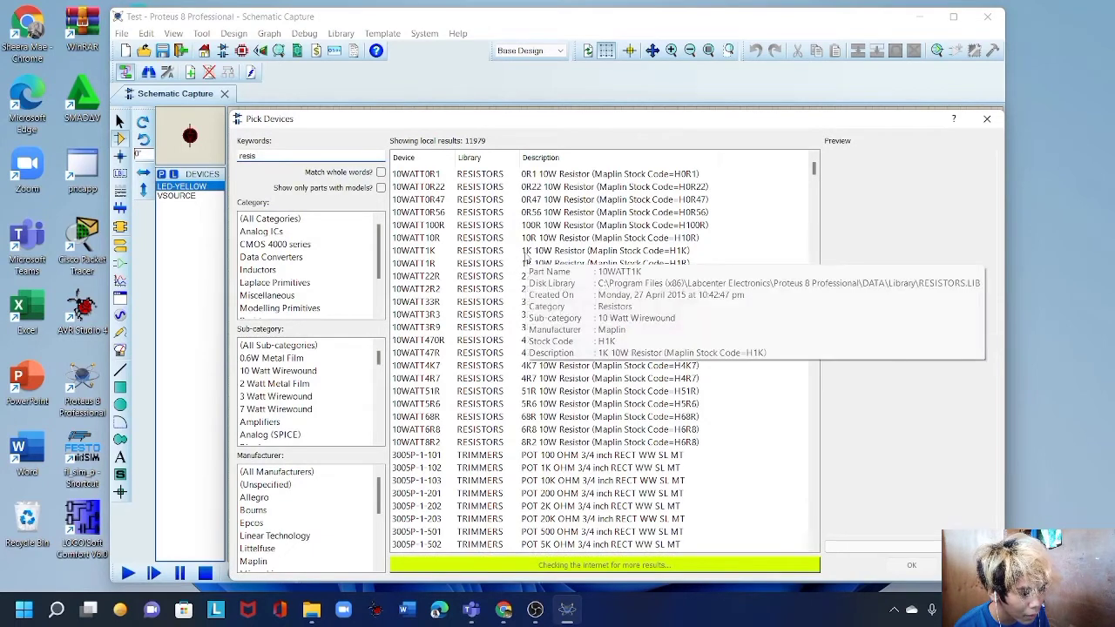
left_click(526, 253)
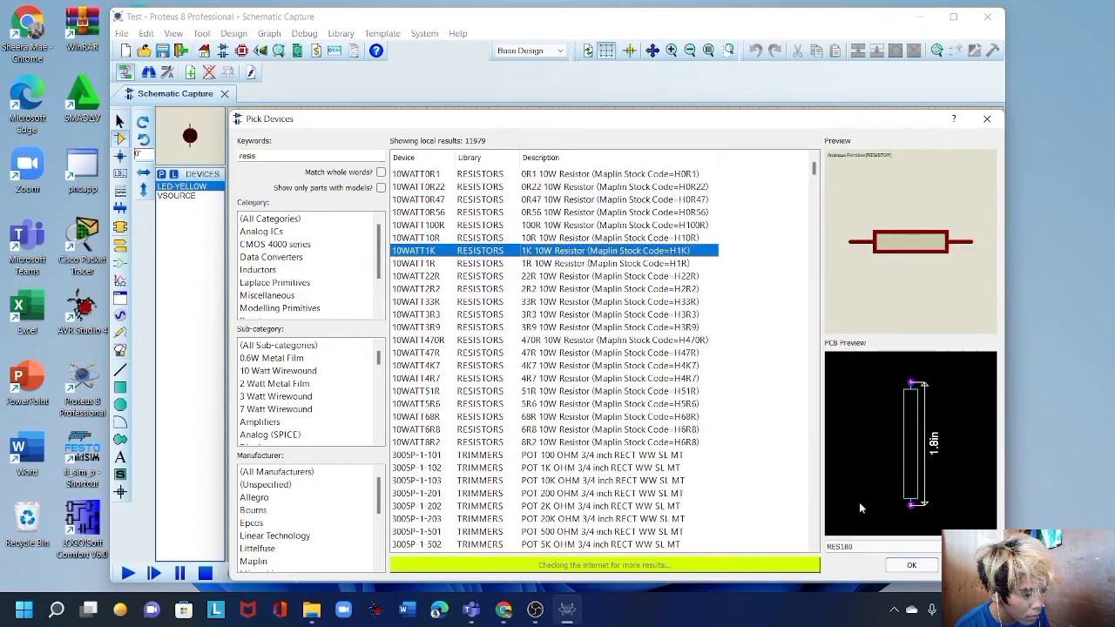
left_click(911, 566)
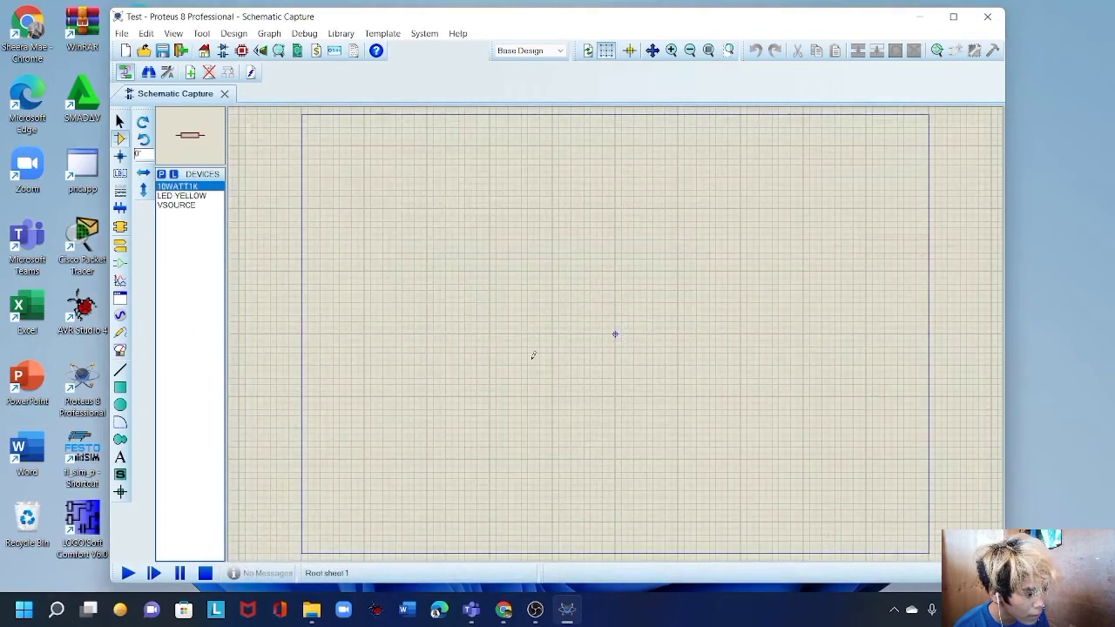
Place the VSOURCE voltage source on the sheet as V1.
left_click(171, 206)
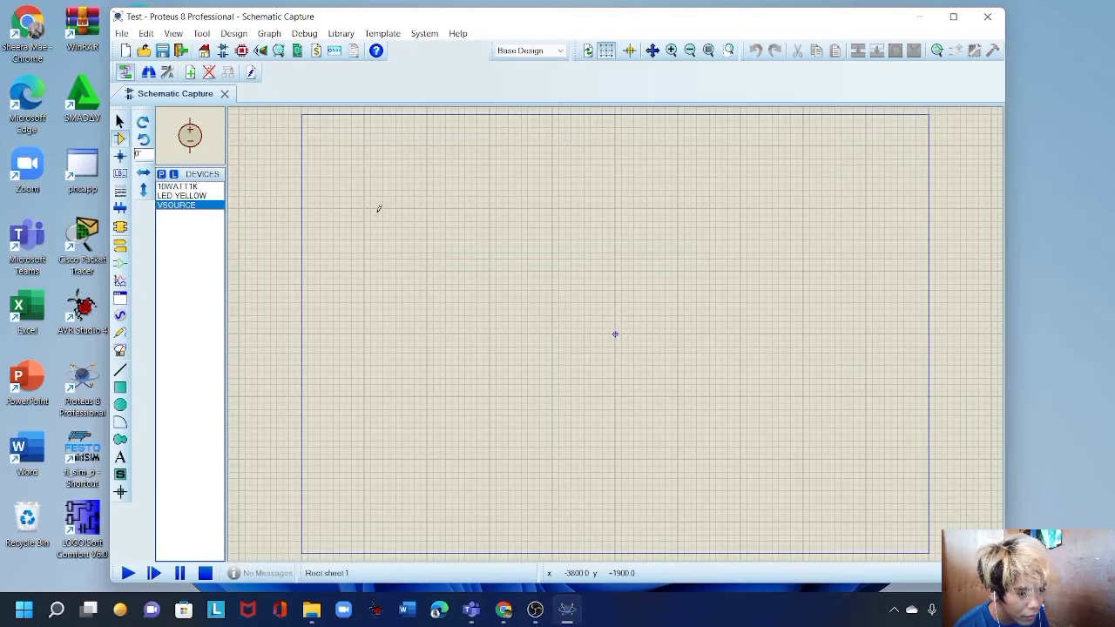
left_click(378, 208)
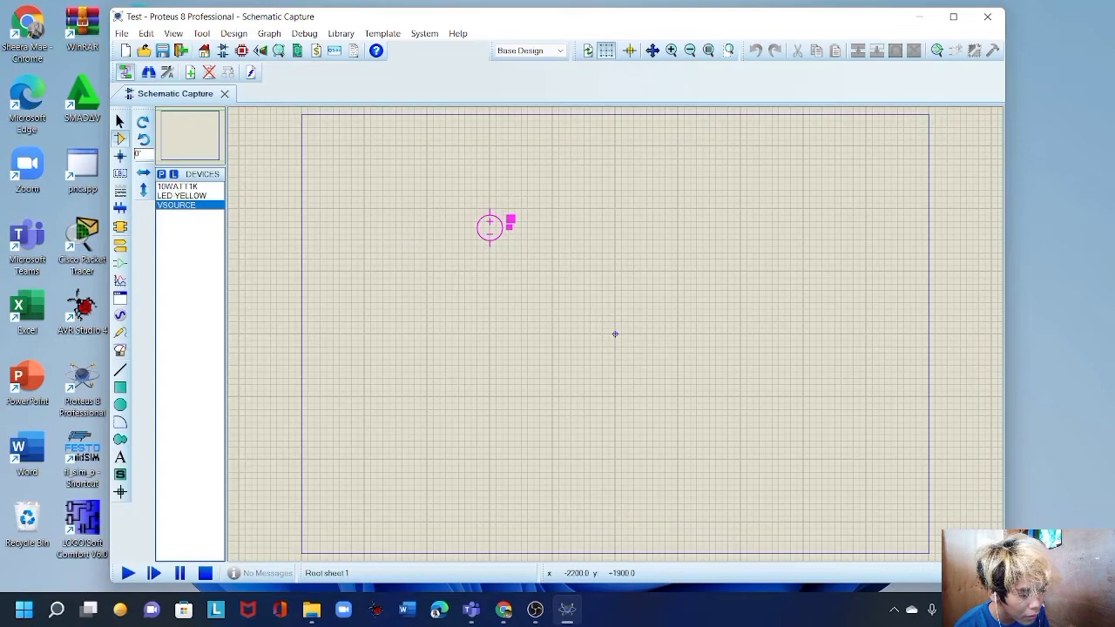
left_click(490, 226)
key("F5")
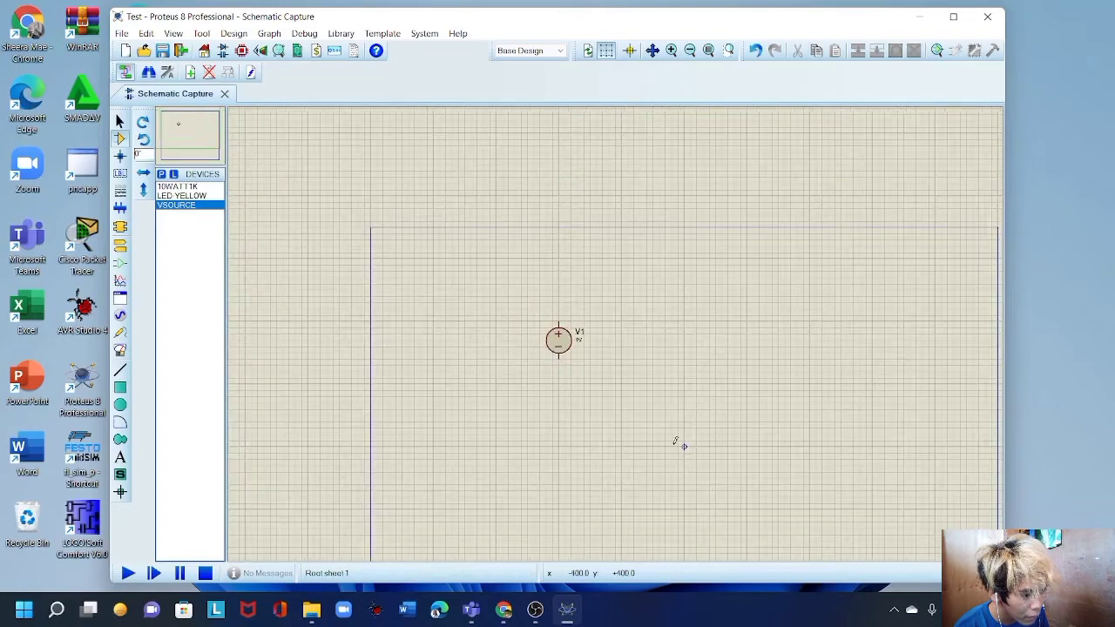
scroll(675, 441, "up", 1)
scroll(572, 263, "down", 1)
scroll(568, 245, "up", 1)
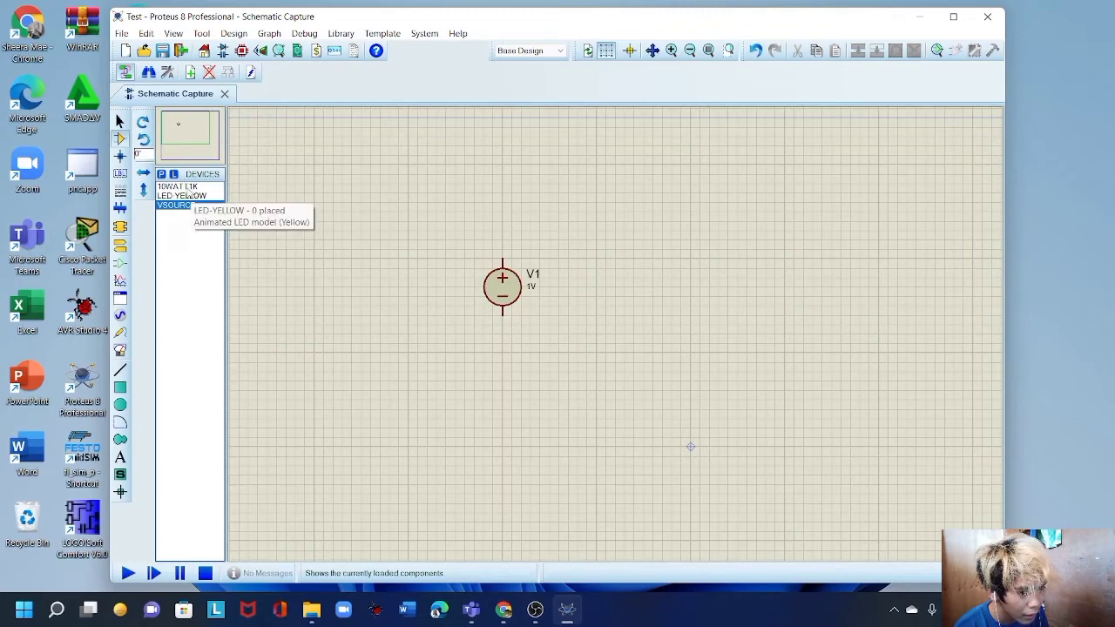
Place 1k resistor R1 up and to the right of V1.
left_click(185, 188)
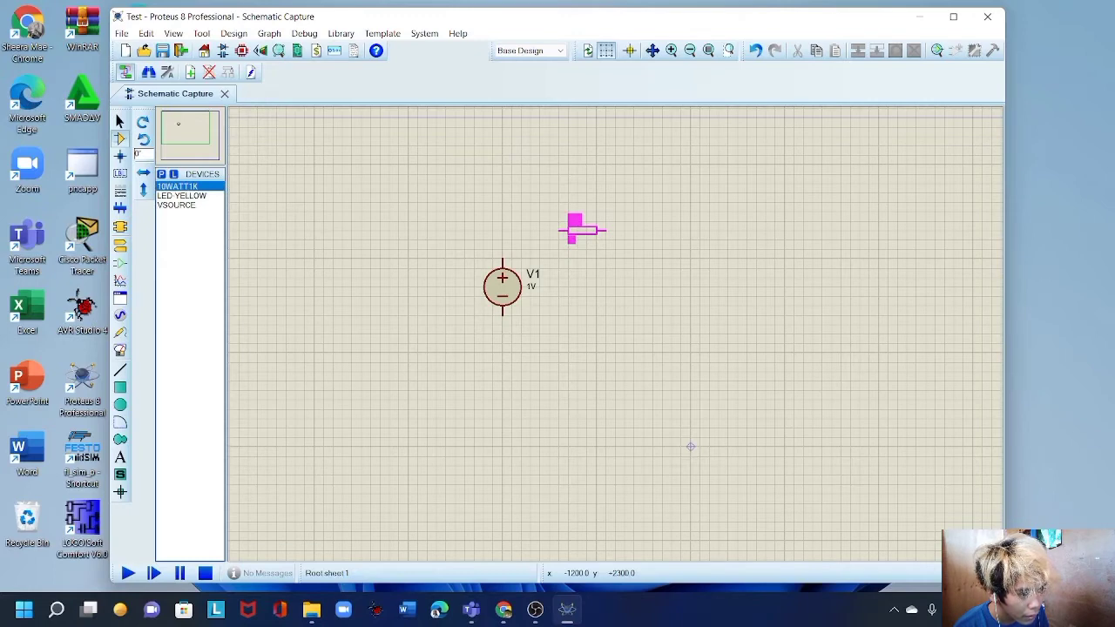
left_click(582, 230)
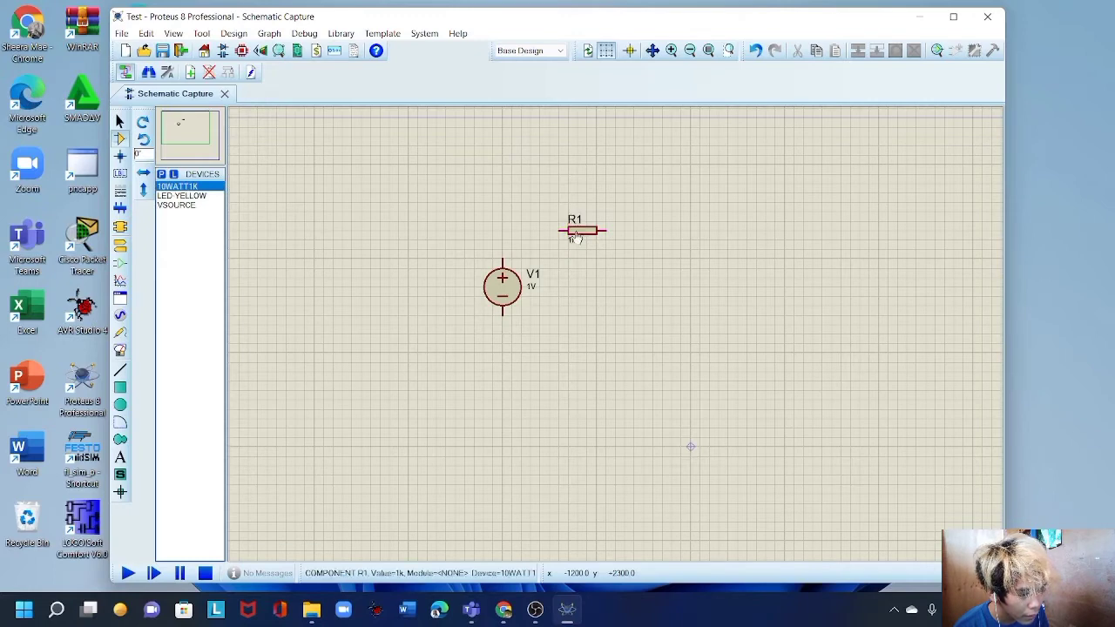
left_click(185, 195)
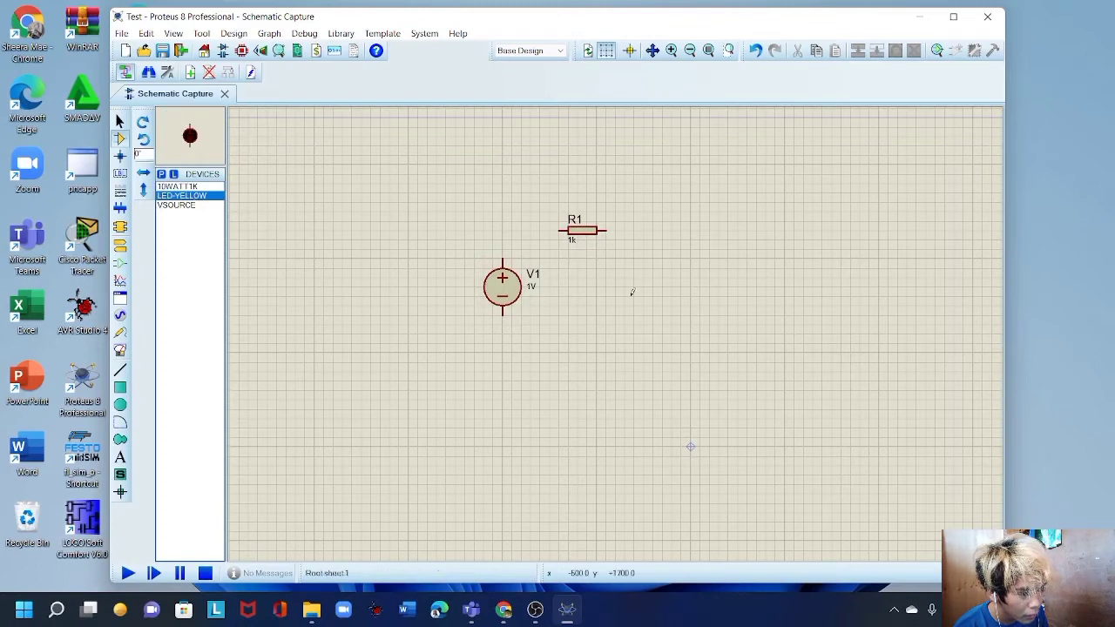
Place yellow LED D1 right of V1, rotated a quarter turn anticlockwise.
left_click(564, 323)
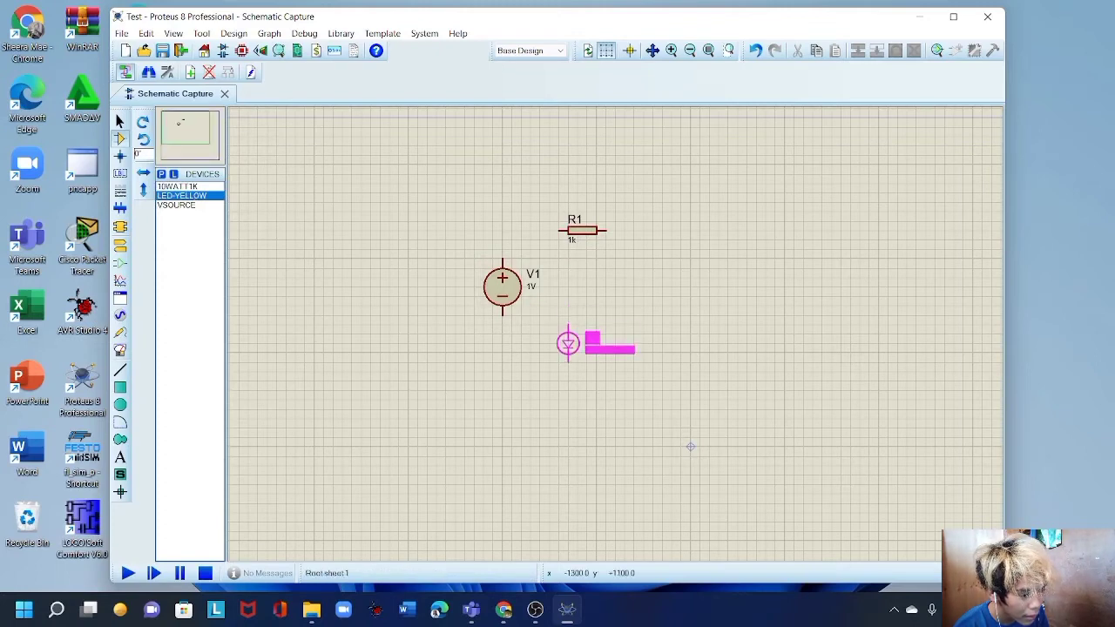
left_click(568, 339)
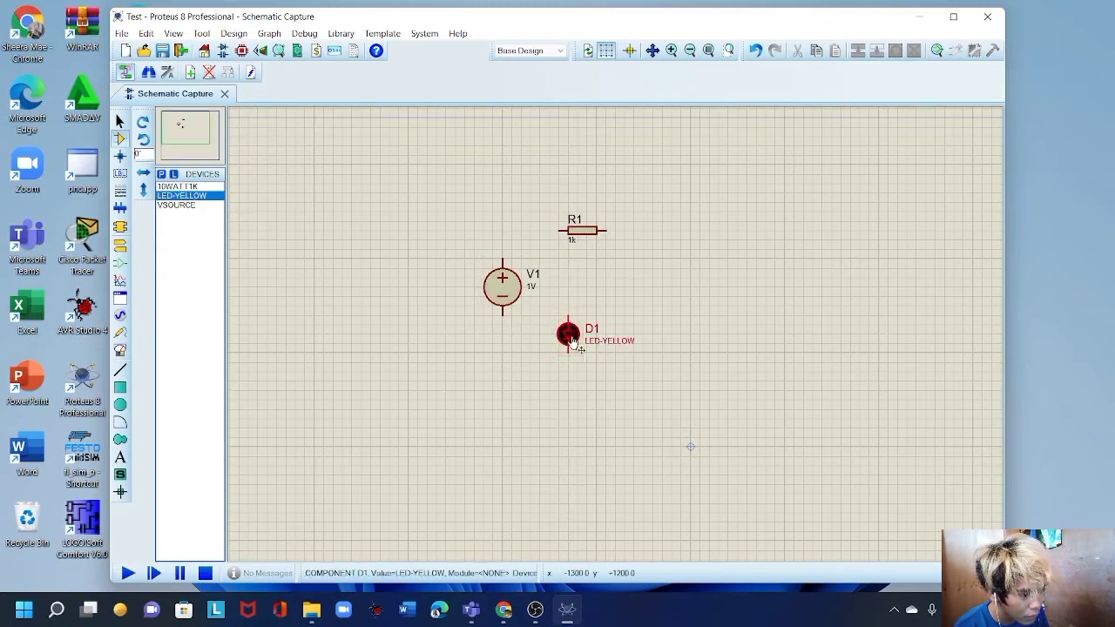
right_click(571, 339)
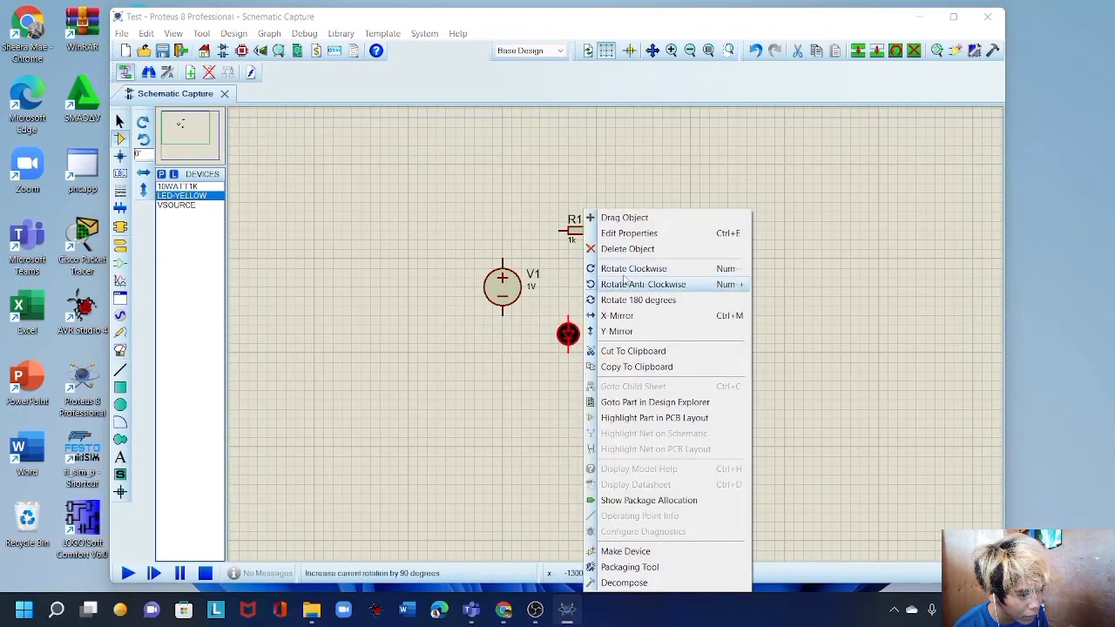
left_click(624, 284)
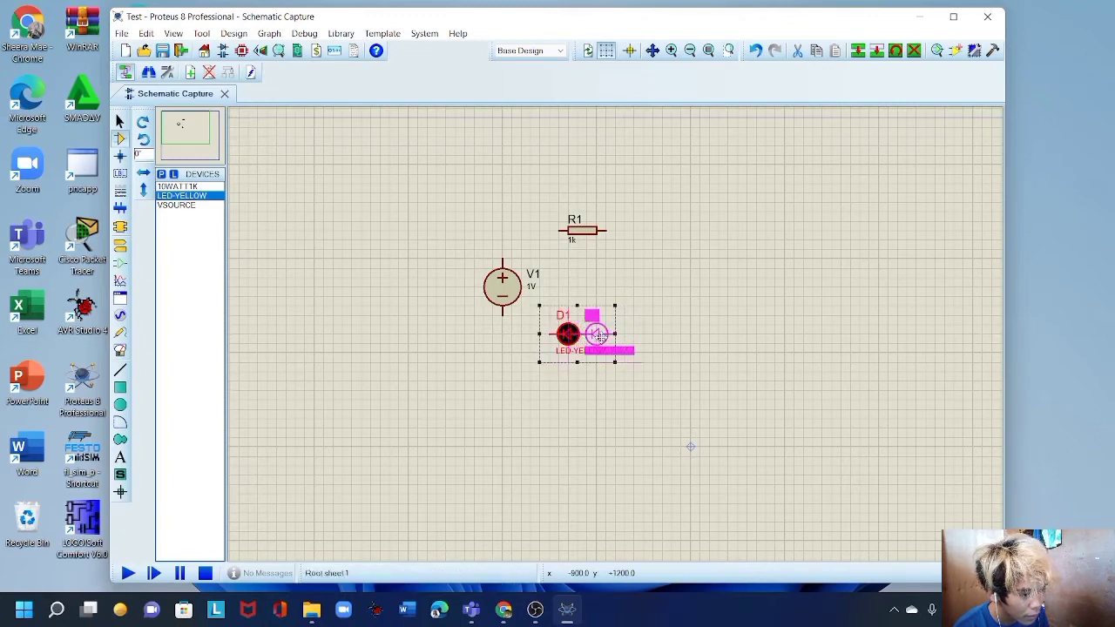
left_click_drag(590, 335, 609, 336)
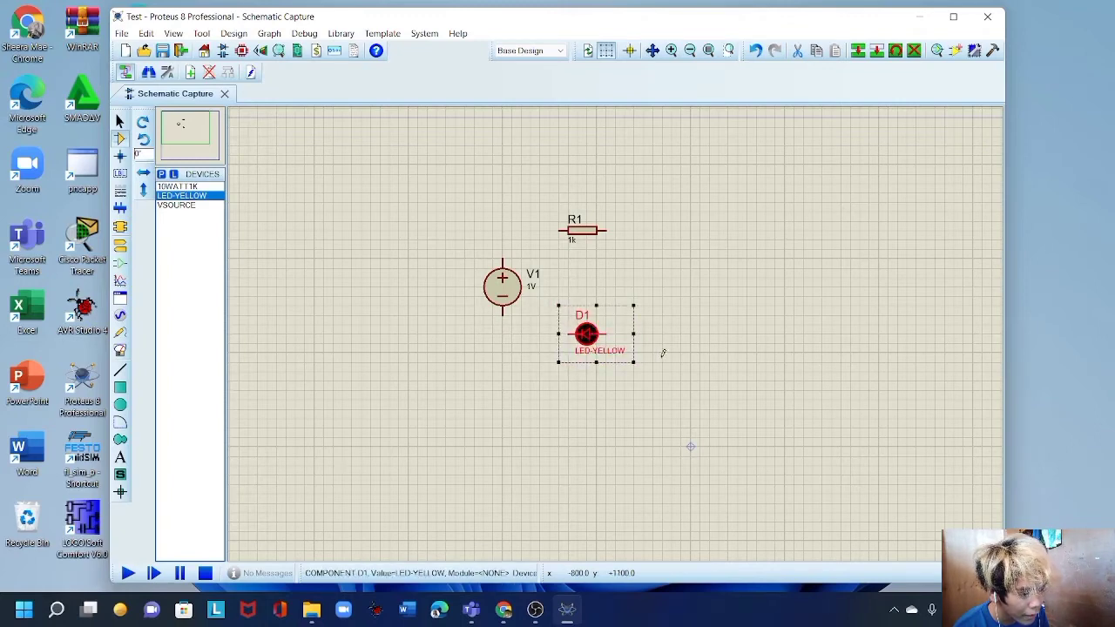
left_click(678, 349)
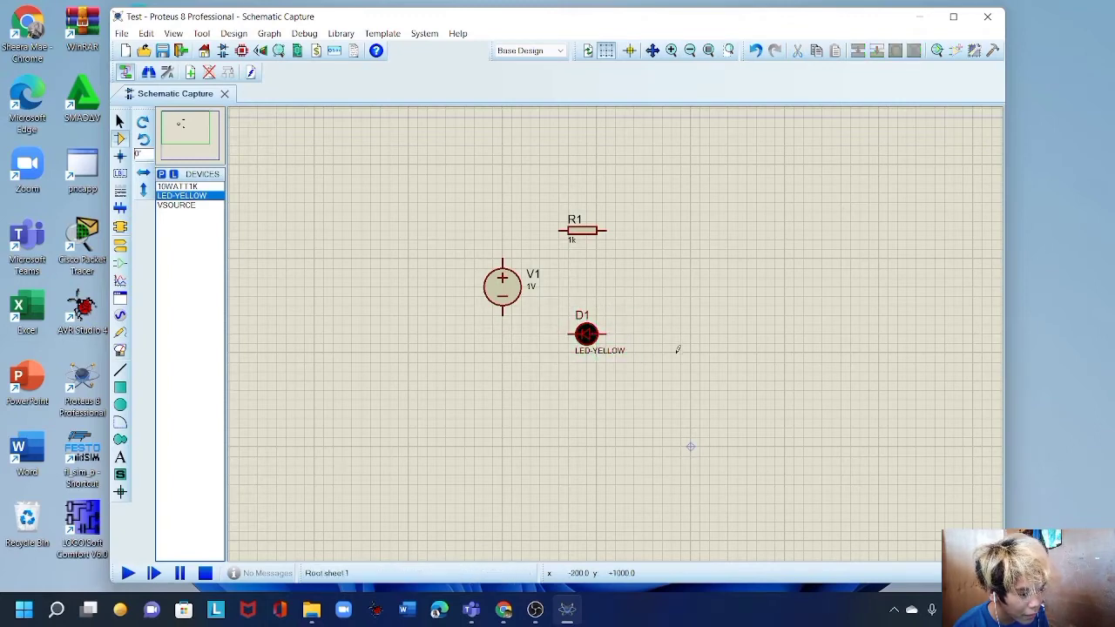
Add resistors R2 level with D1 and R3 rotated clockwise to stand vertically.
left_click(201, 186)
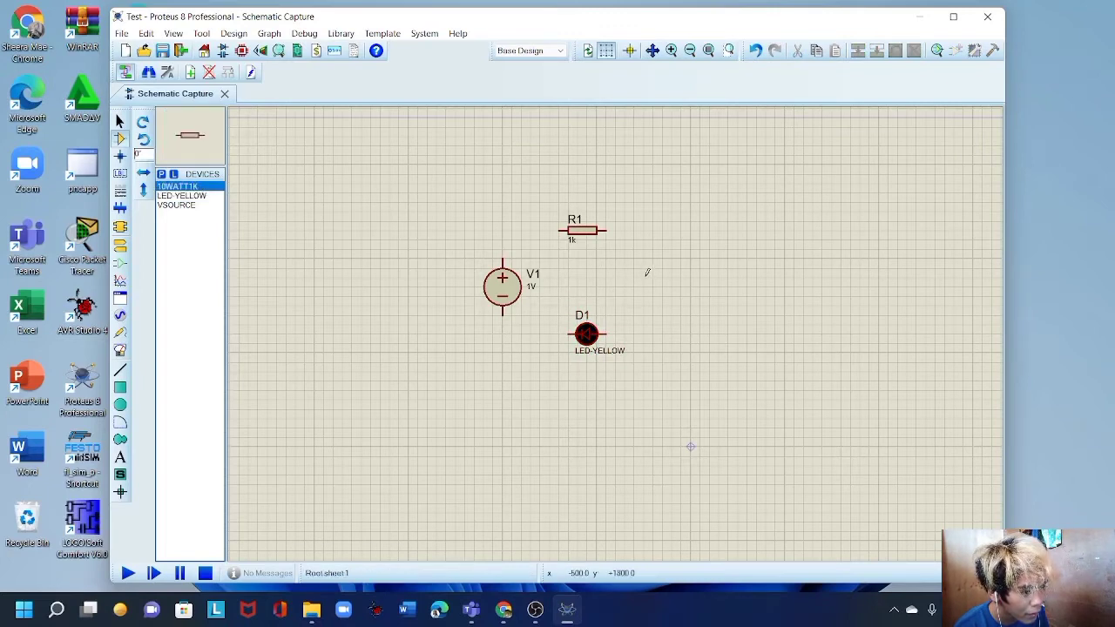
left_click(688, 280)
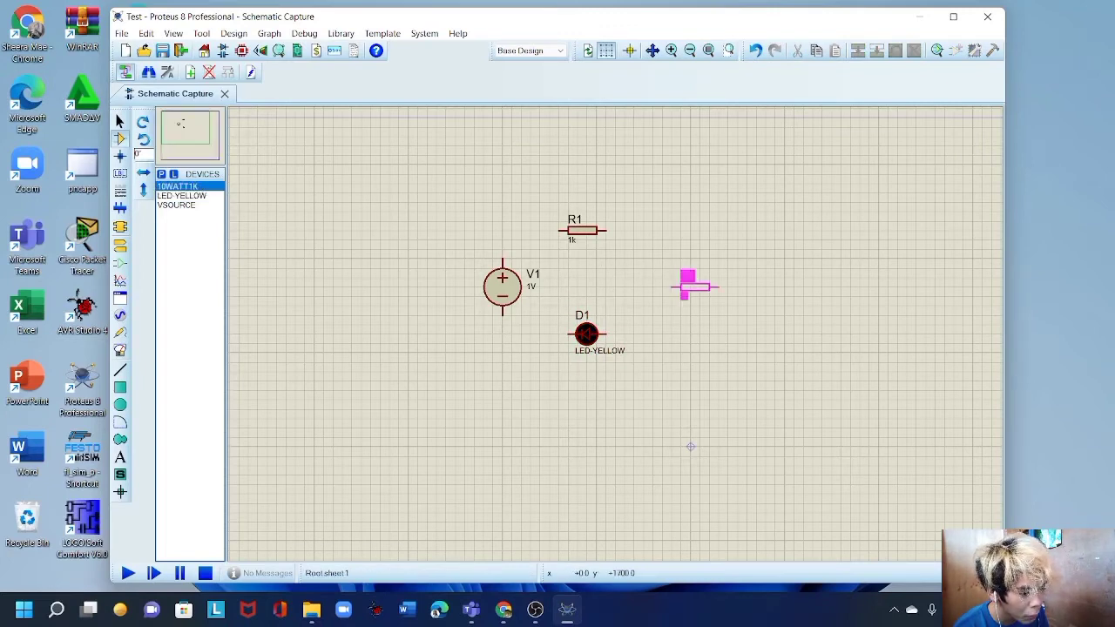
left_click(667, 344)
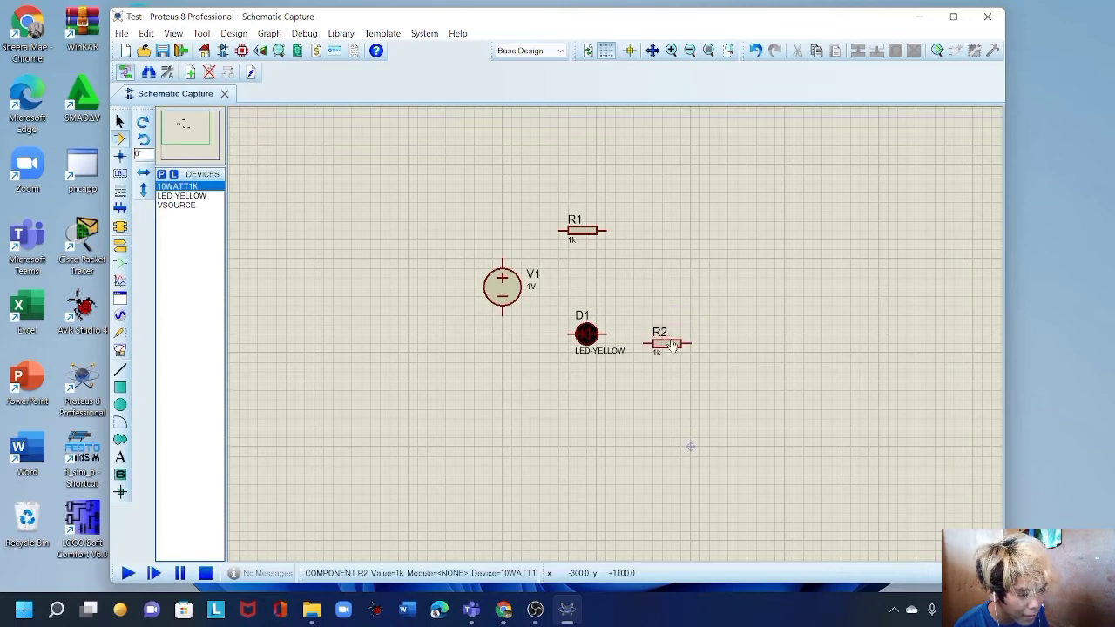
left_click(708, 264)
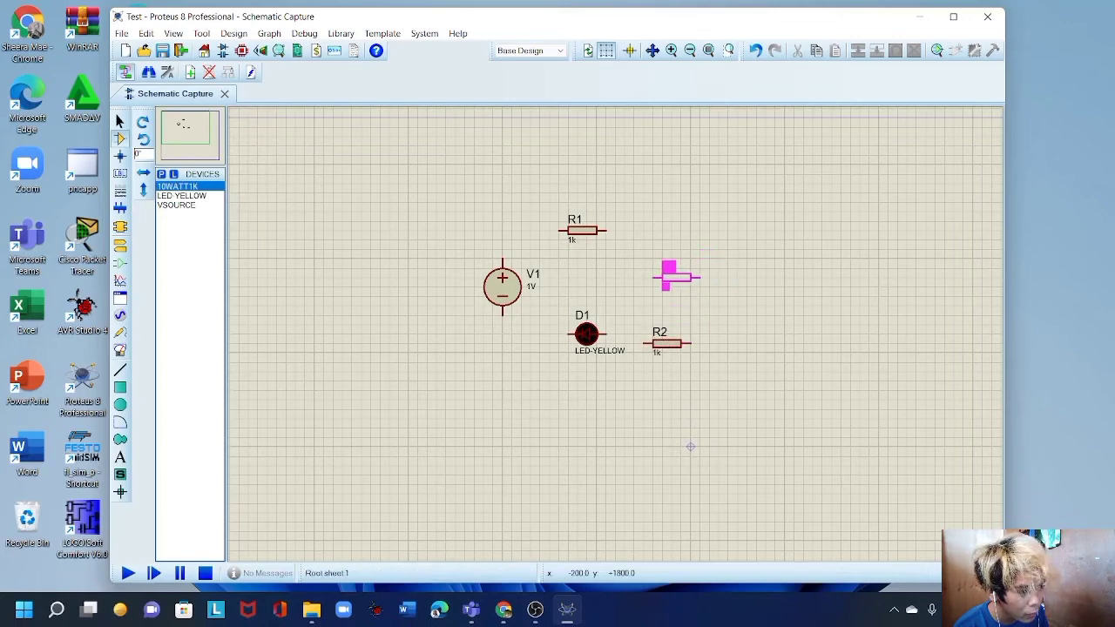
left_click(721, 278)
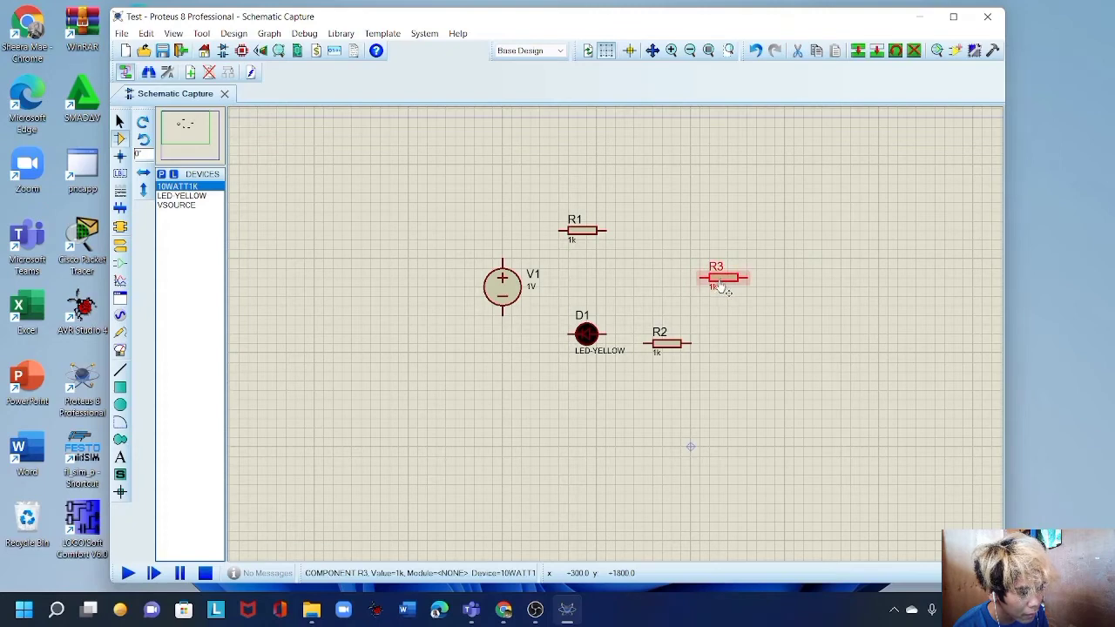
right_click(721, 280)
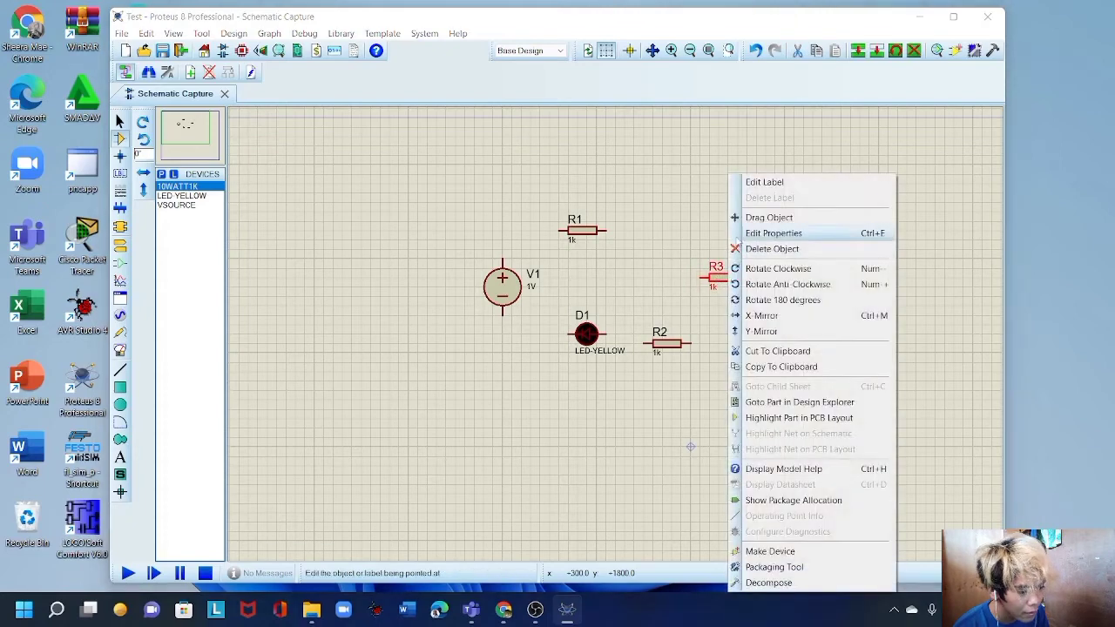
left_click(797, 270)
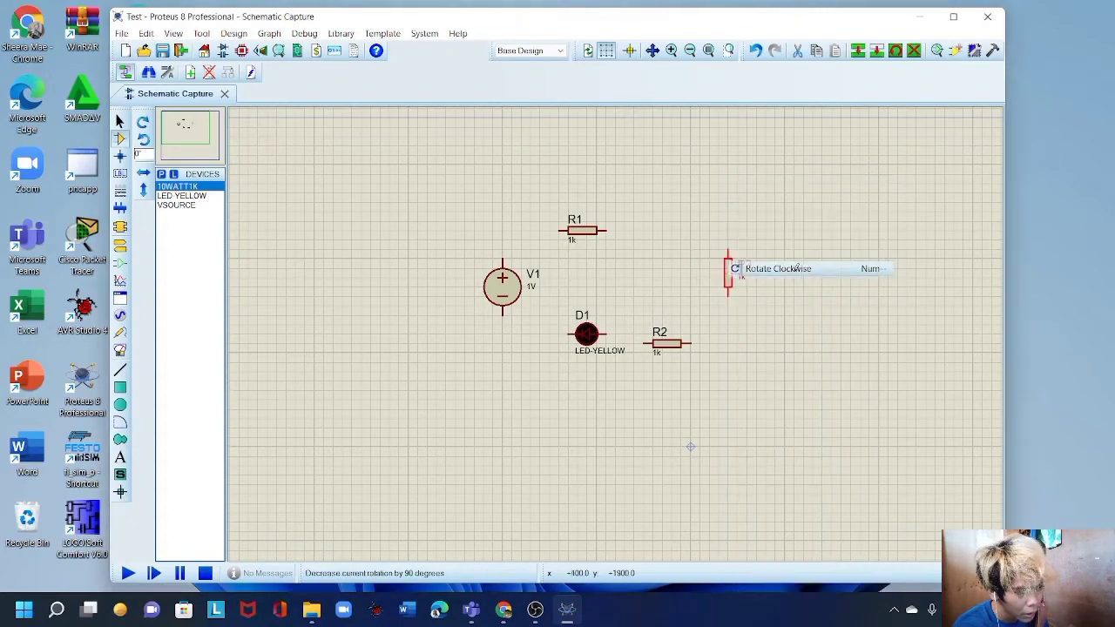
left_click(676, 342)
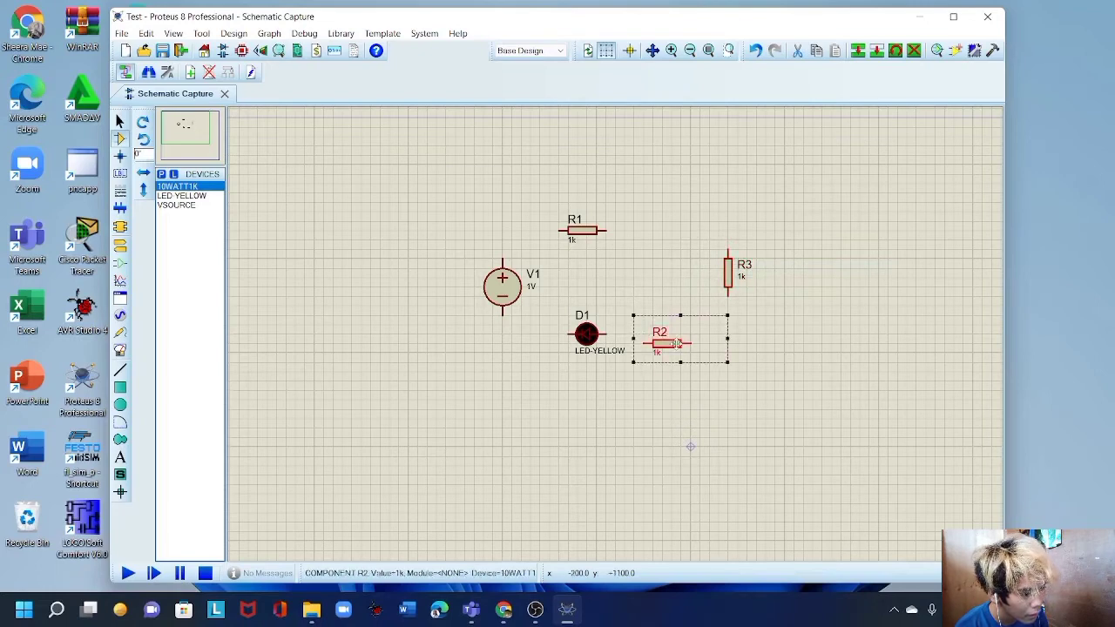
left_click_drag(676, 342, 676, 333)
left_click(713, 346)
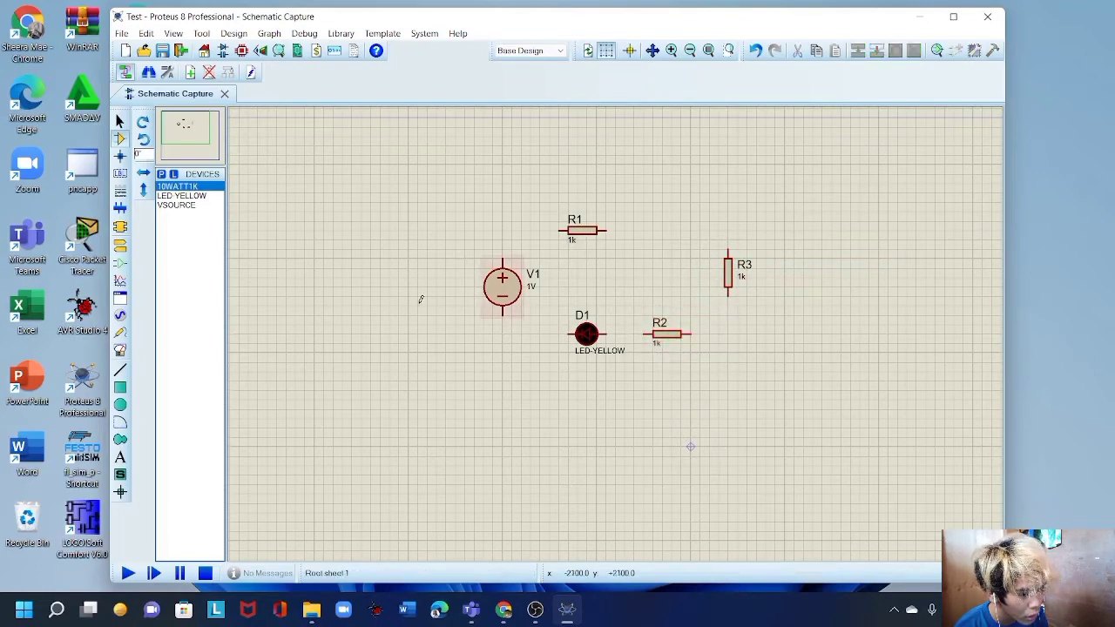
Place a GROUND terminal from Place > Terminal directly below V1.
right_click(496, 349)
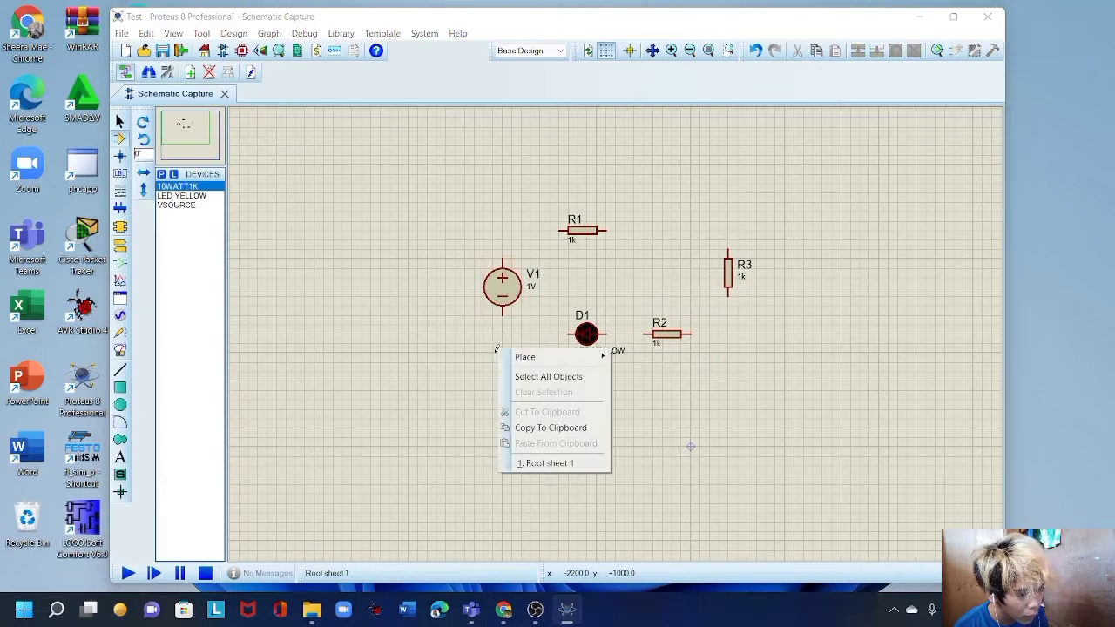
mouse_move(525, 358)
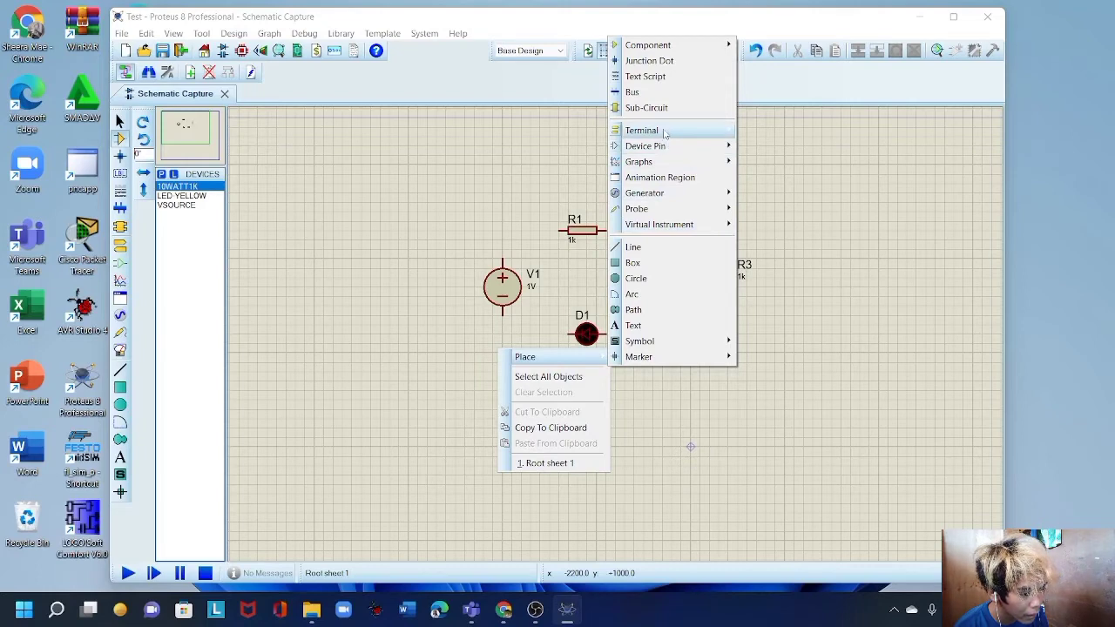
mouse_move(665, 133)
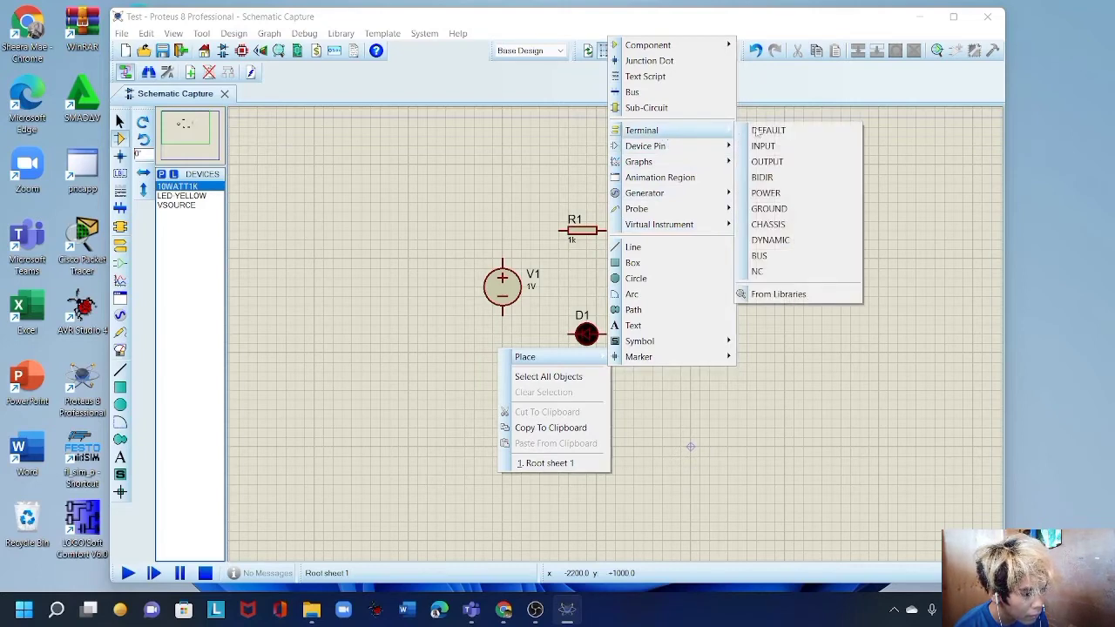
left_click(787, 209)
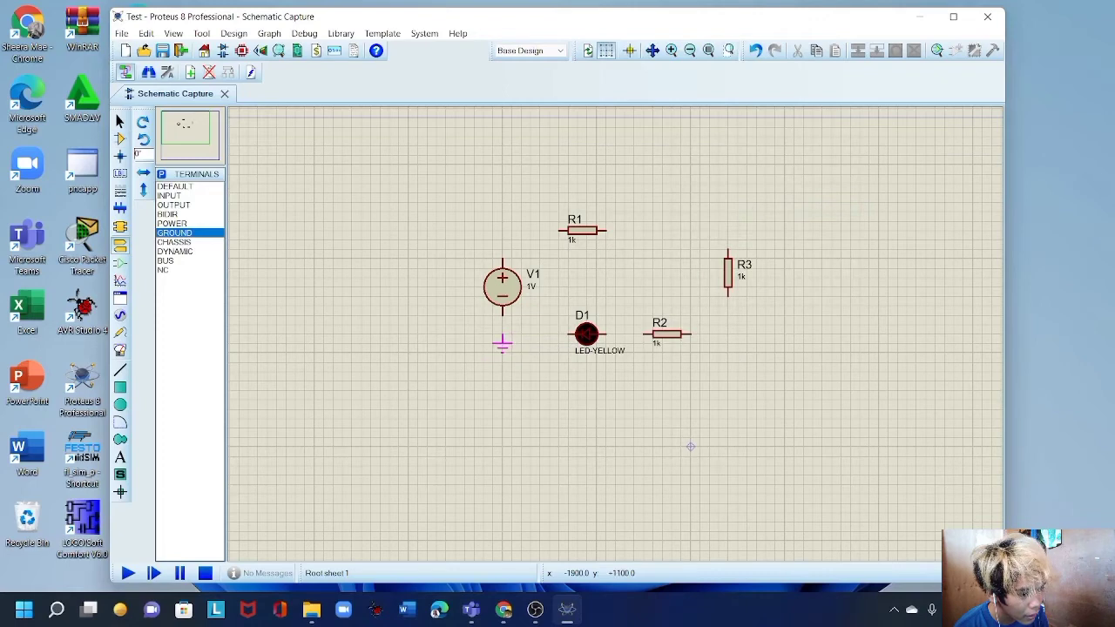
left_click(501, 344)
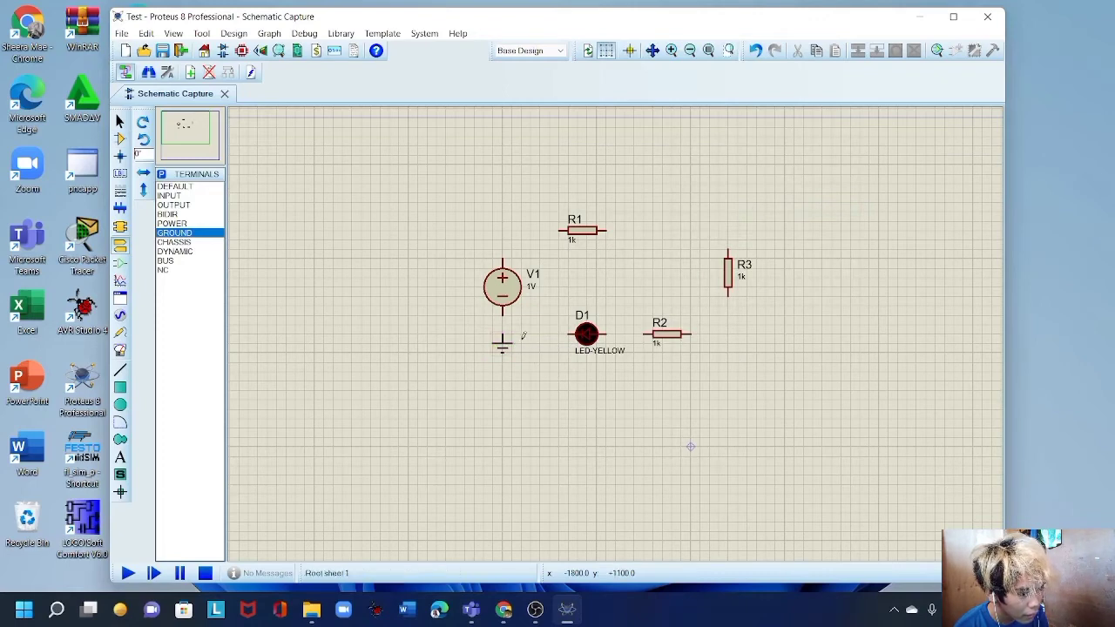
right_click(424, 254)
Dismiss the parts library without adding a device.
mouse_move(451, 262)
mouse_move(589, 266)
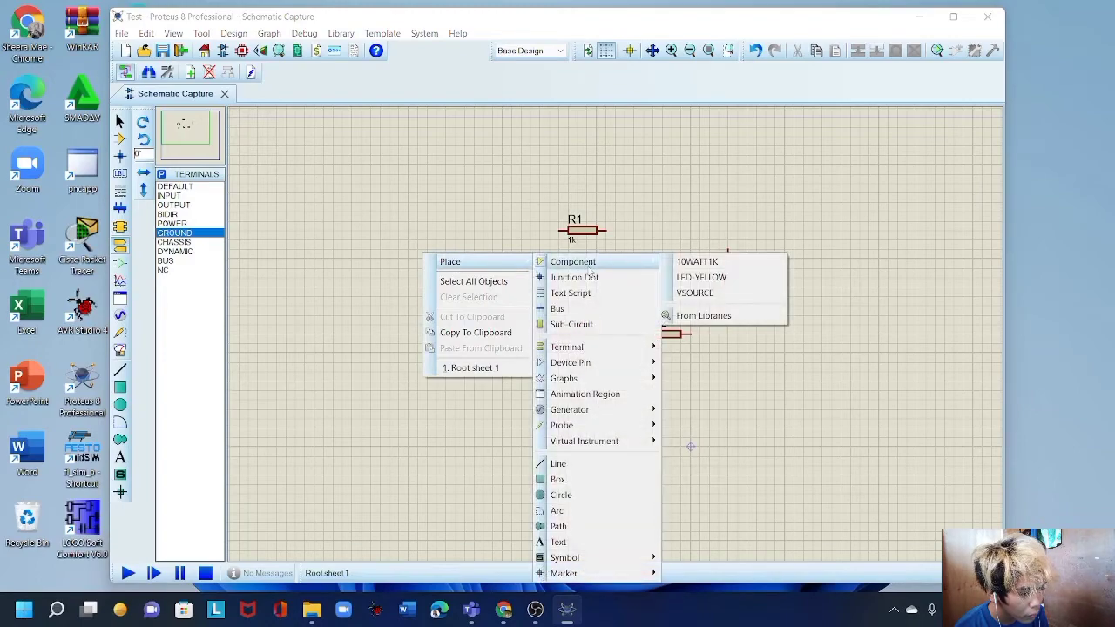
left_click(697, 315)
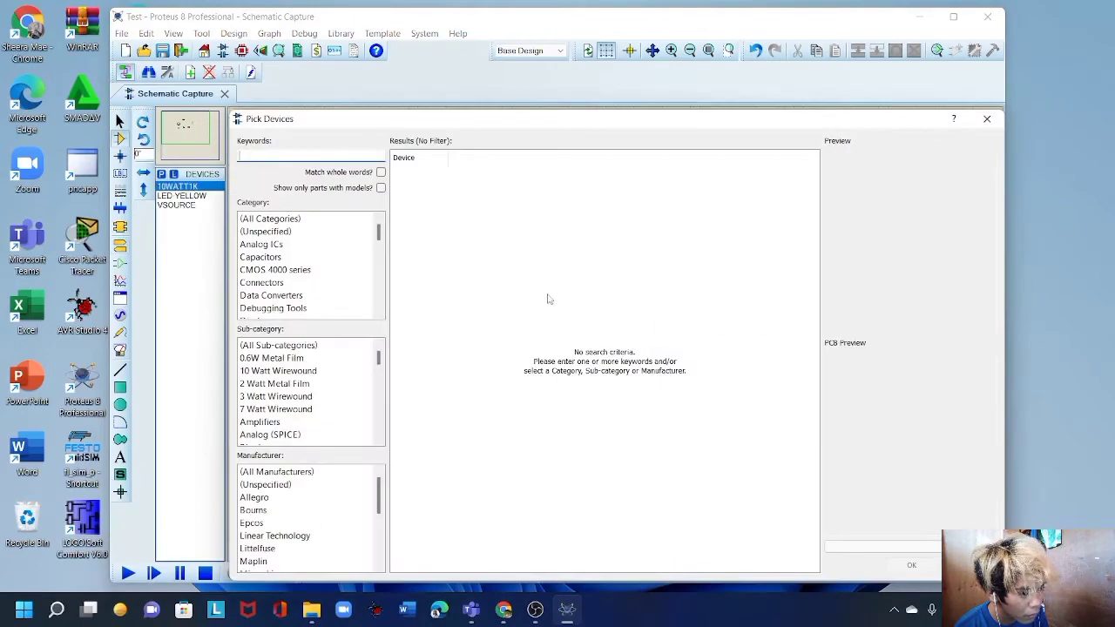
left_click(987, 118)
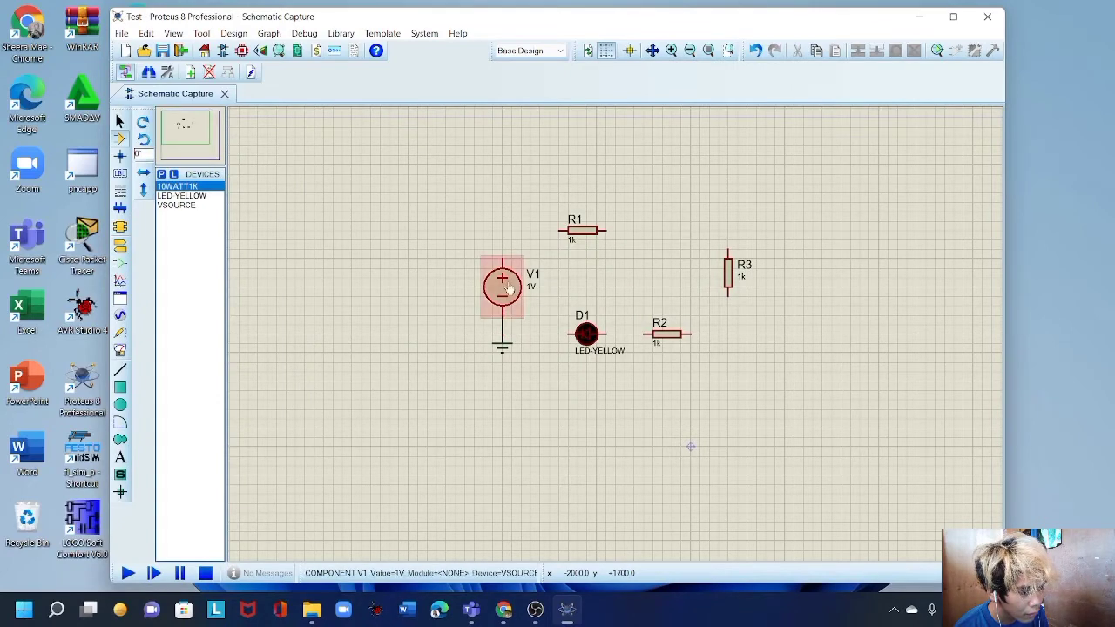
Wire V1 to R1, R1 to R3, R3 to R2, and D1 back to V1's lower line.
left_click(501, 259)
left_click(558, 231)
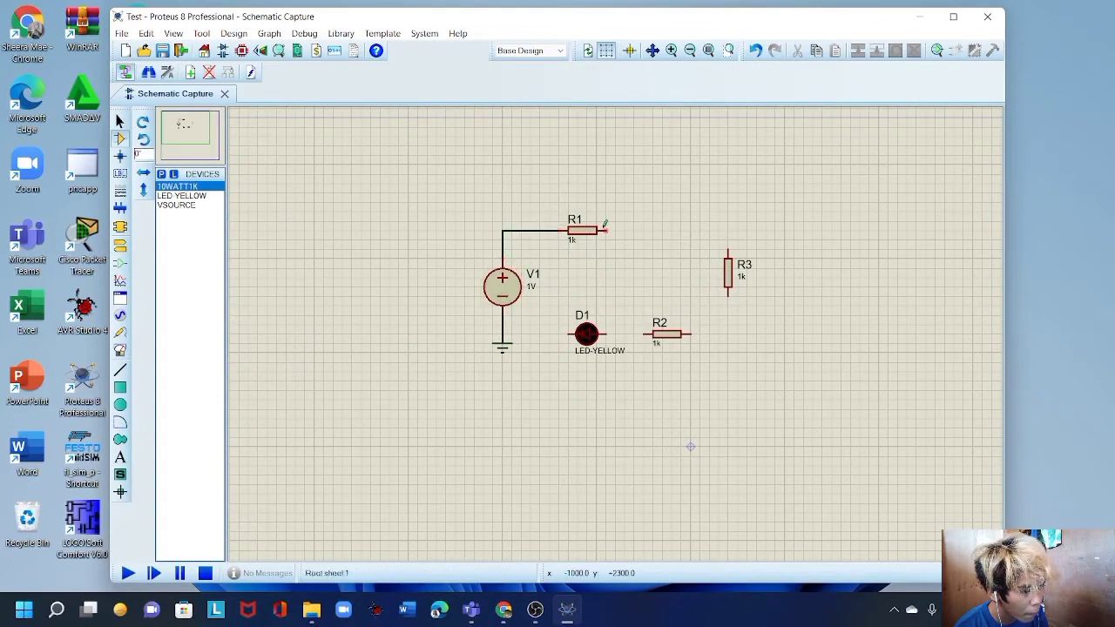
left_click(607, 231)
left_click(727, 252)
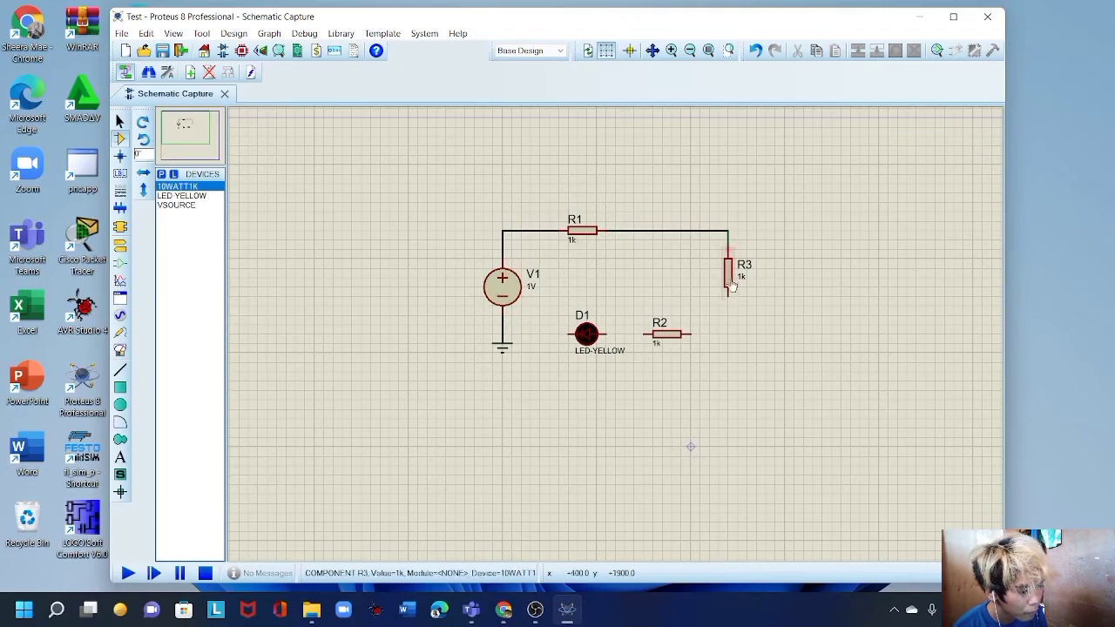
left_click(728, 294)
left_click(691, 334)
left_click(571, 333)
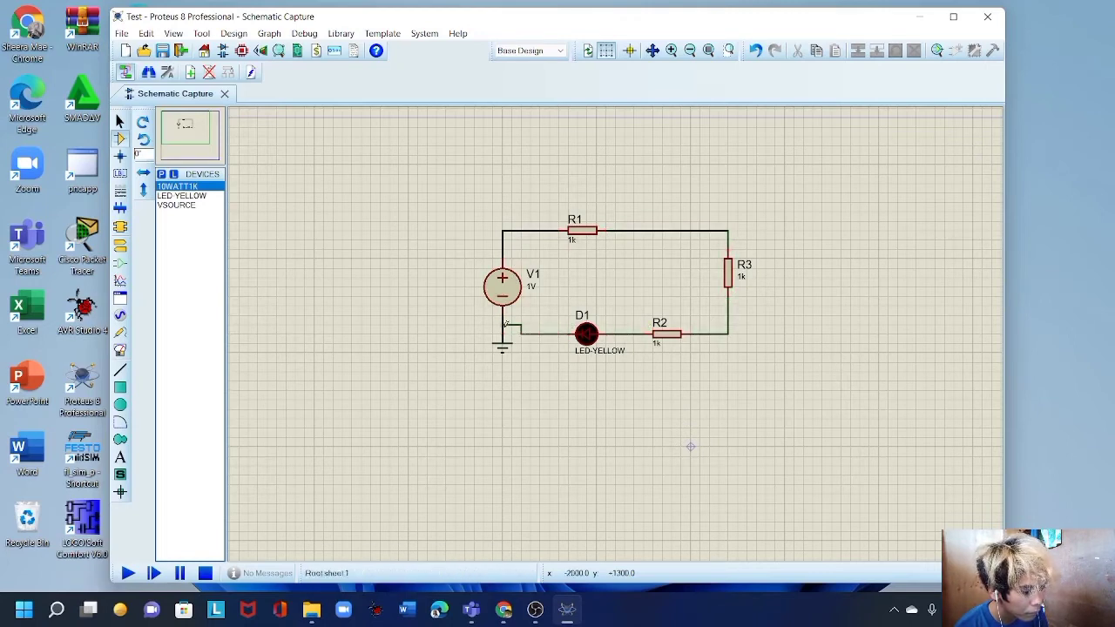
left_click(504, 325)
Move the ground symbol lower and replace the slanted D1 wire with a straight one.
left_click_drag(503, 345, 503, 365)
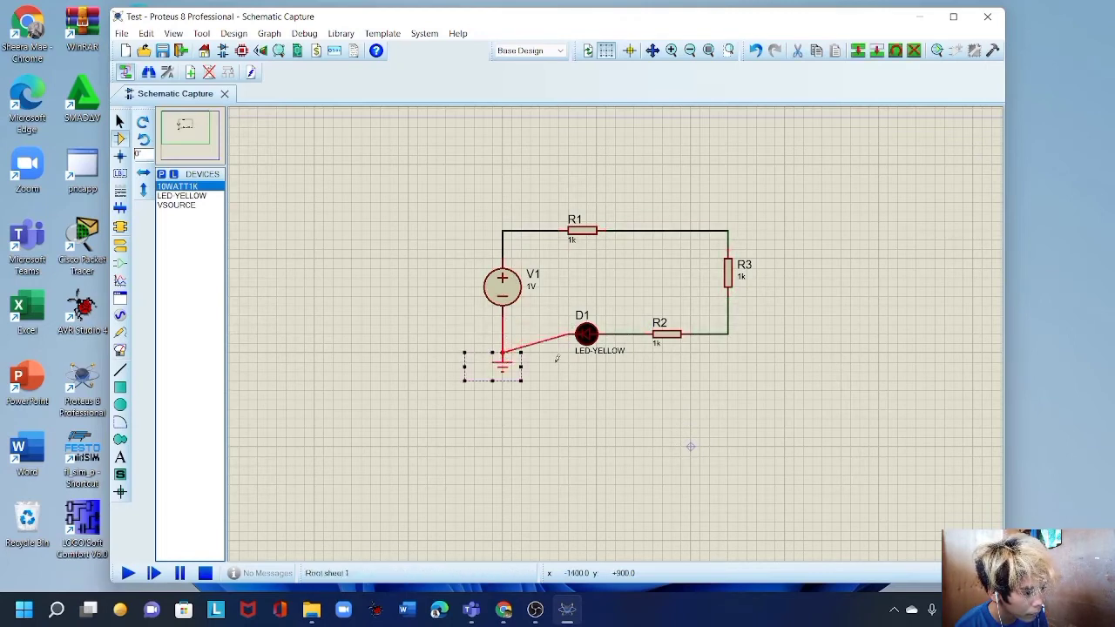
left_click(539, 342)
right_click(548, 340)
left_click(582, 379)
left_click(570, 334)
left_click(502, 333)
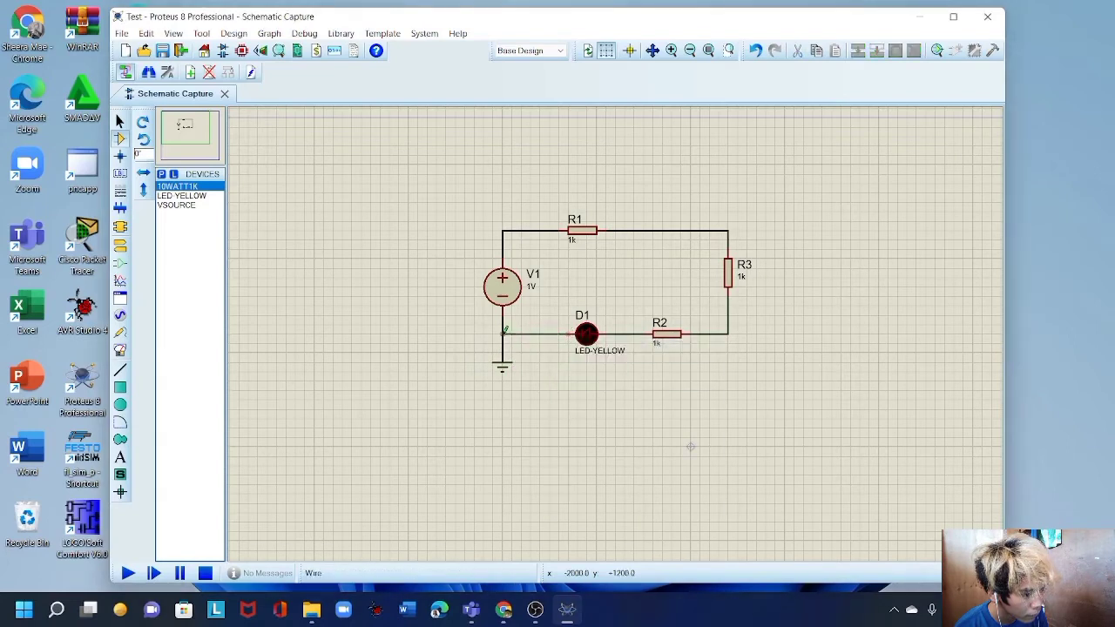
double_click(510, 279)
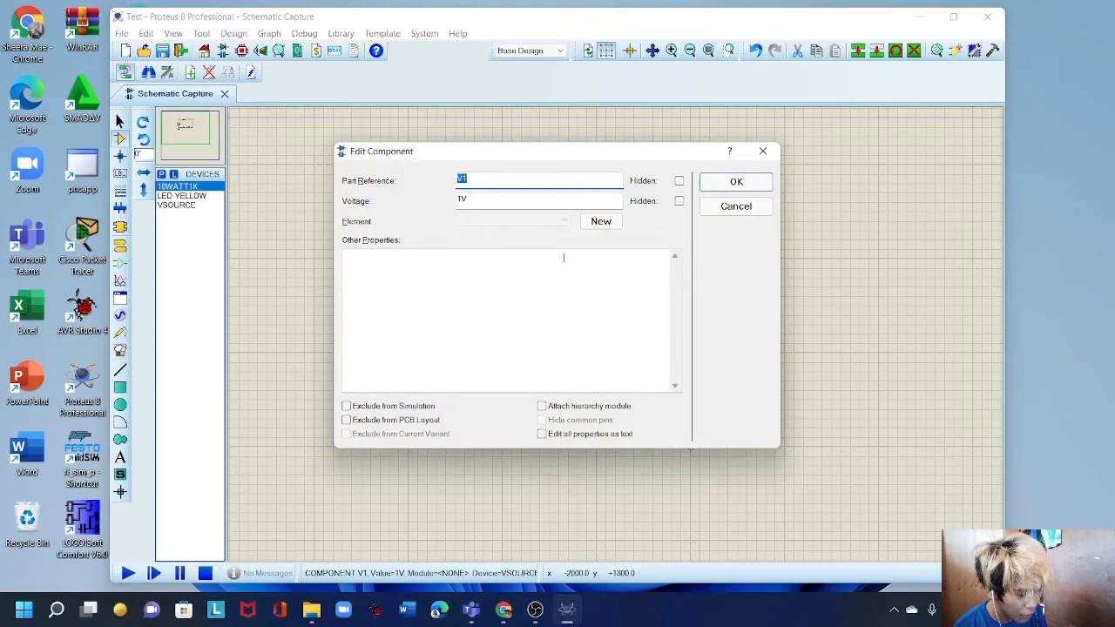
Set voltage source V1 to 5V.
double_click(502, 201)
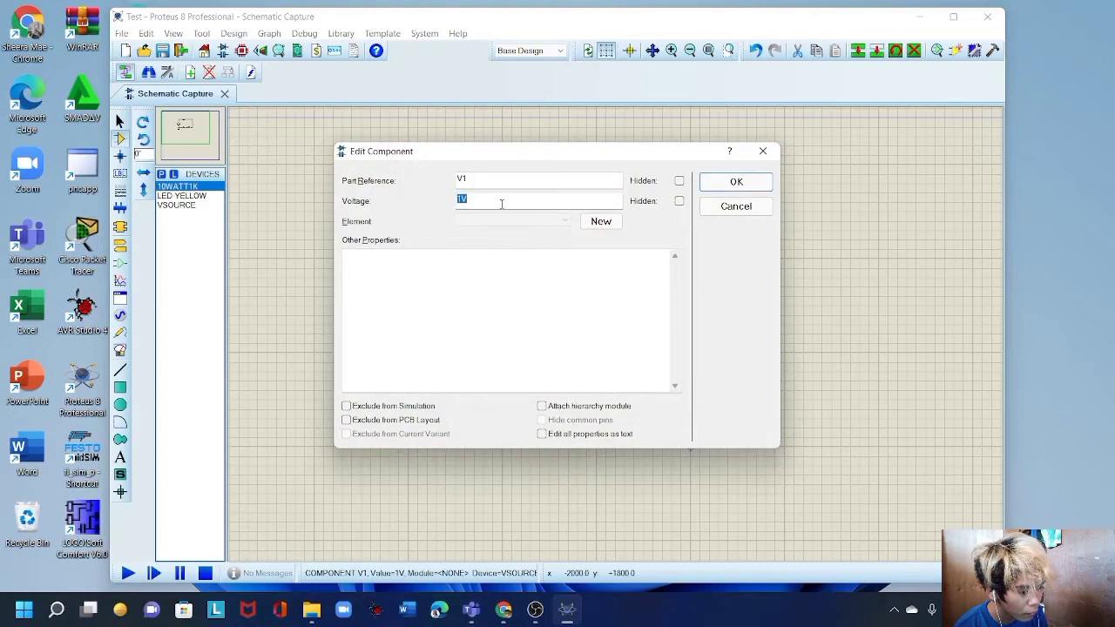
type("5")
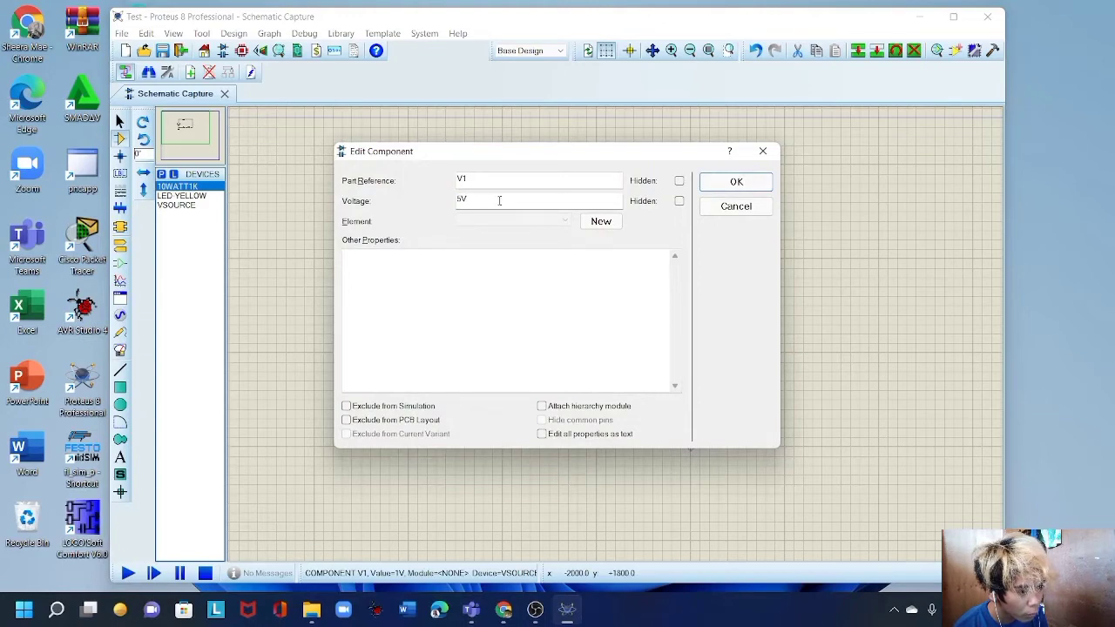
left_click(735, 181)
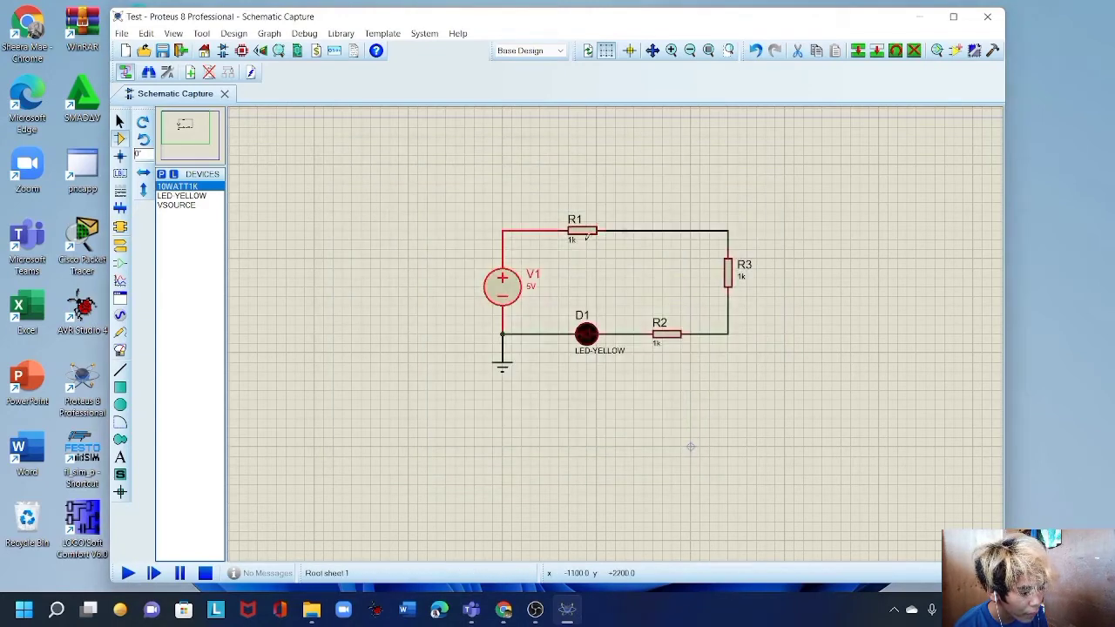
left_click(587, 237)
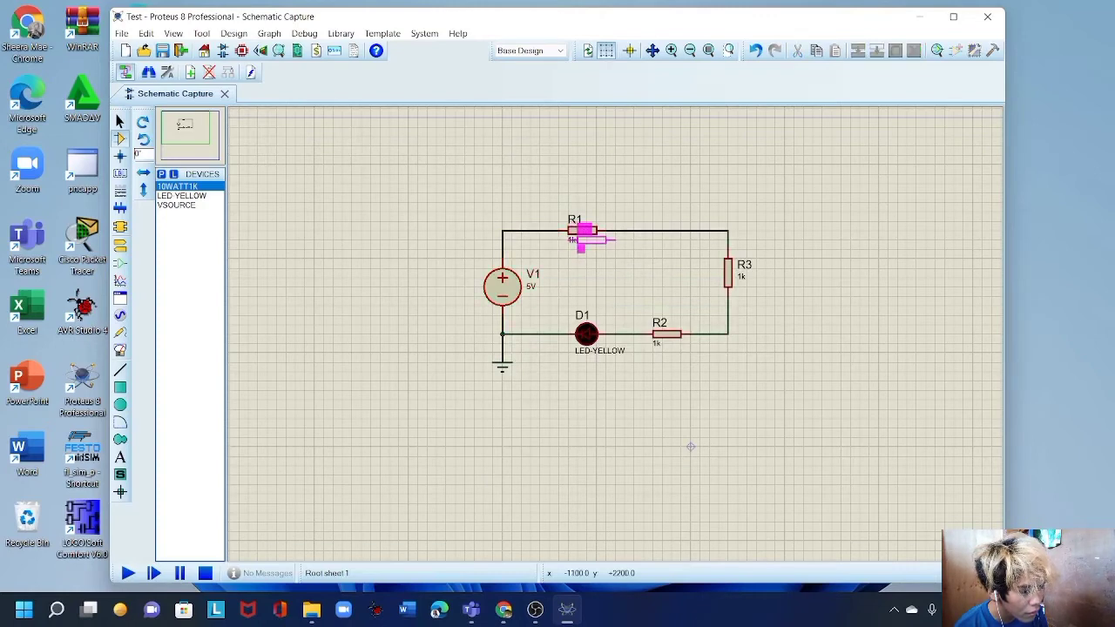
Change resistor R1's resistance to 0.15k.
double_click(582, 231)
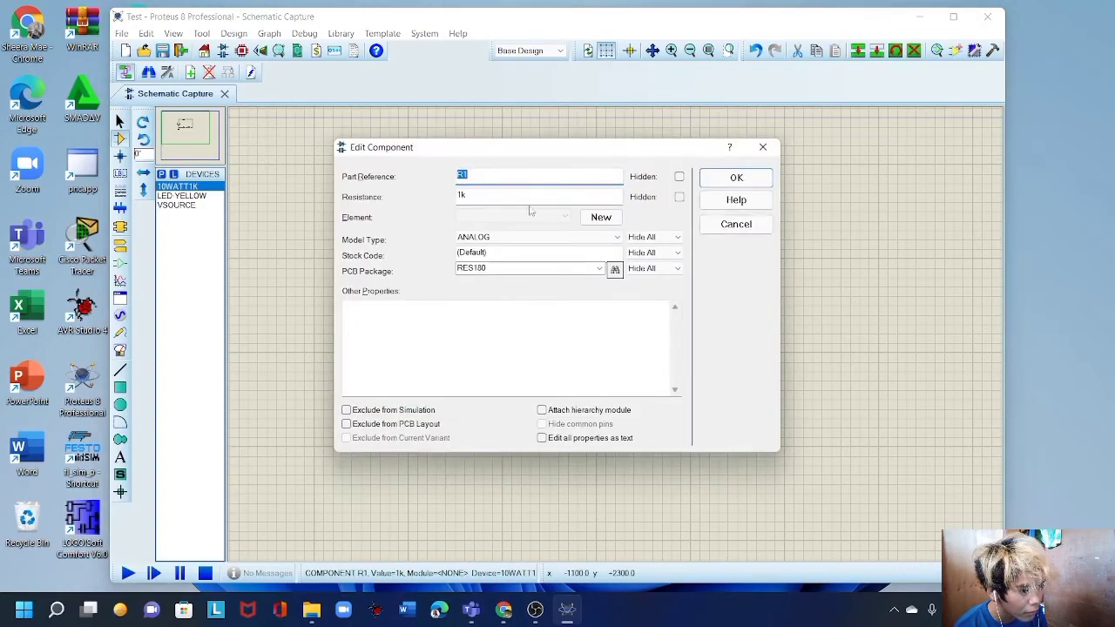
double_click(525, 195)
type("0")
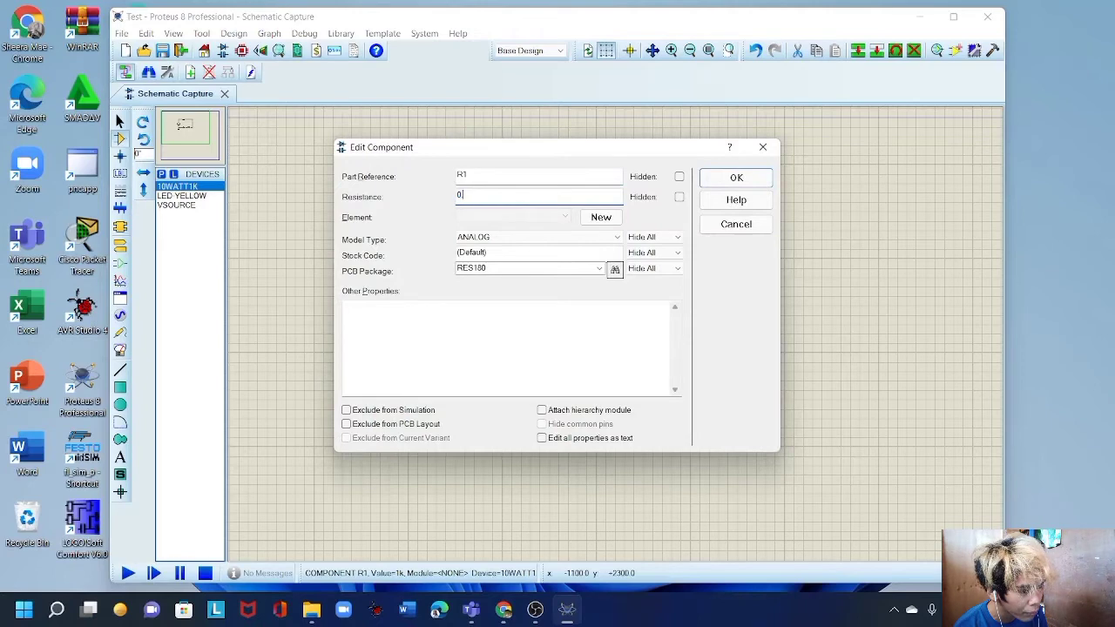
type(".15k")
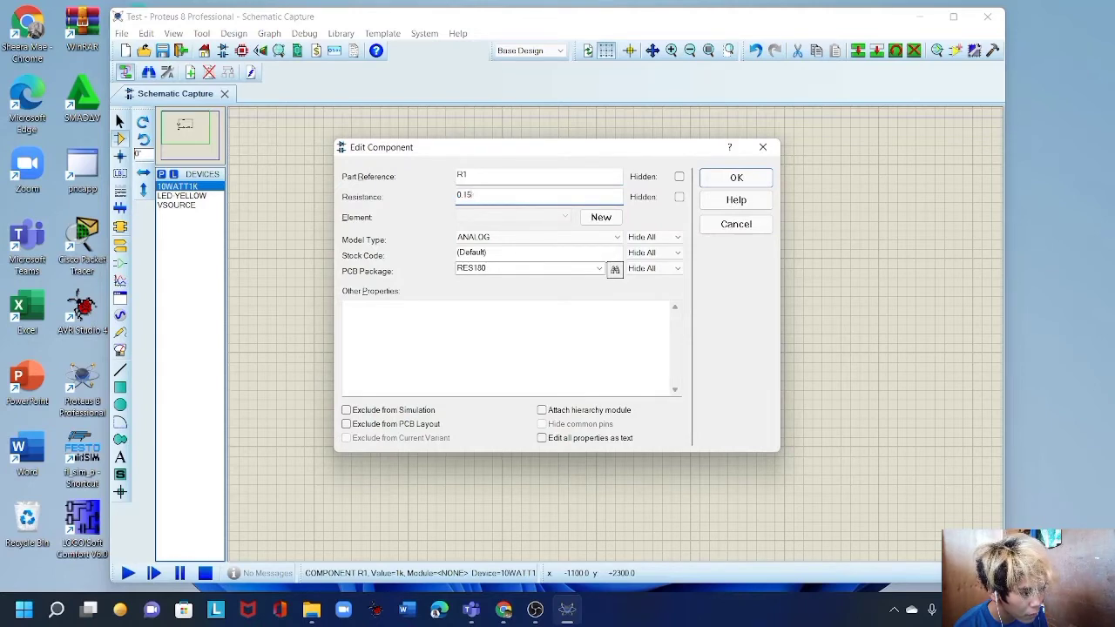
double_click(510, 197)
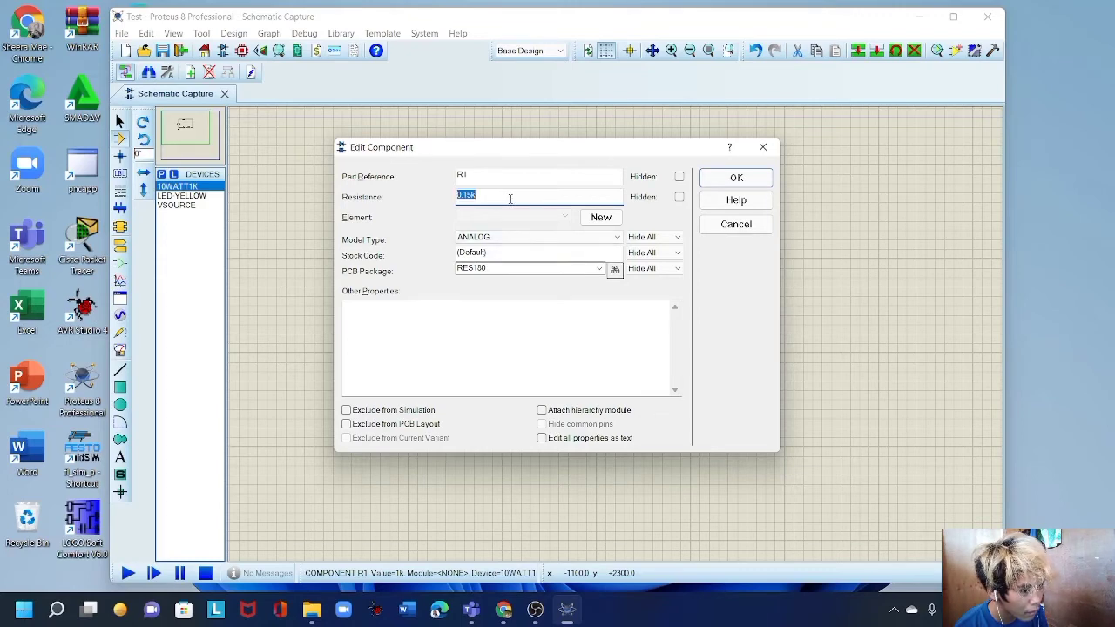
left_click(735, 177)
Change resistors R3 and R2 from 1k to 0.15k.
double_click(729, 279)
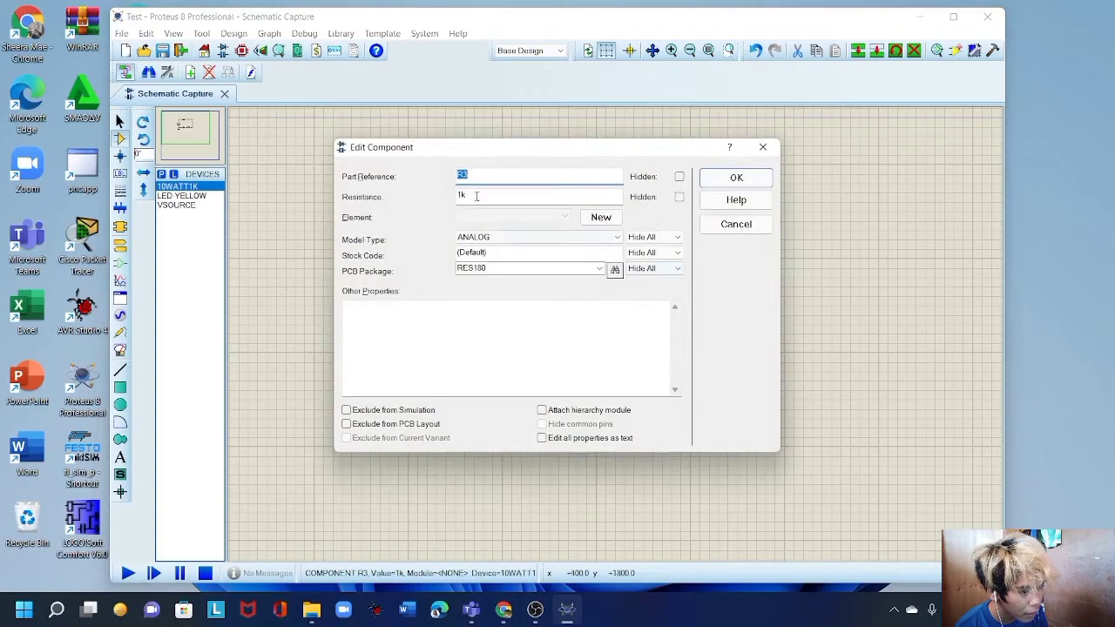
double_click(479, 196)
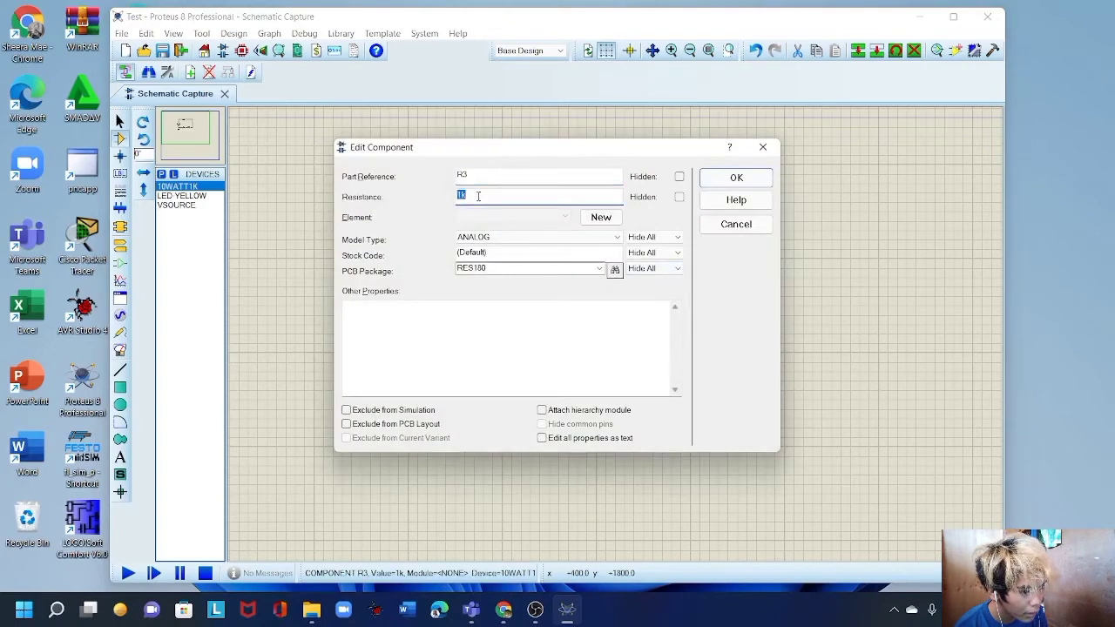
type("0.15k")
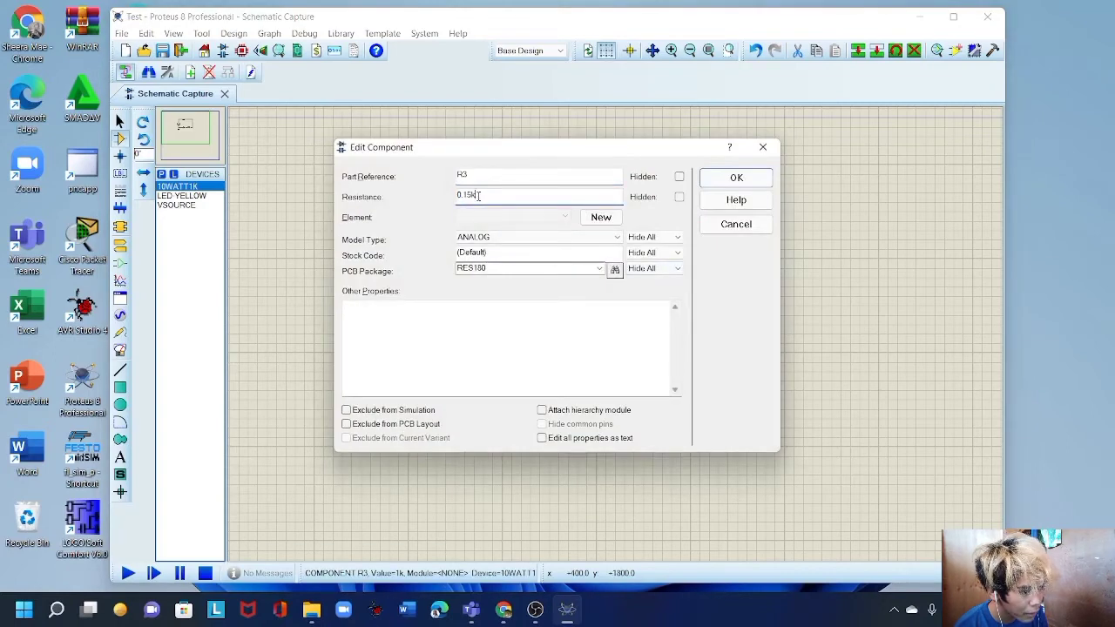
left_click(736, 177)
double_click(668, 341)
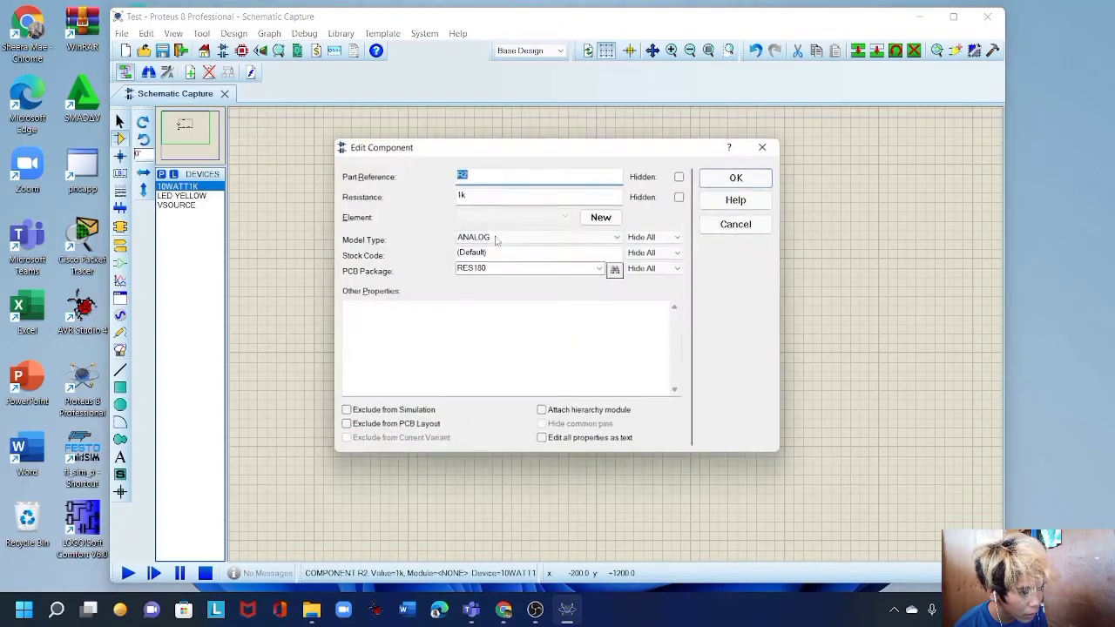
left_click(497, 196)
double_click(496, 196)
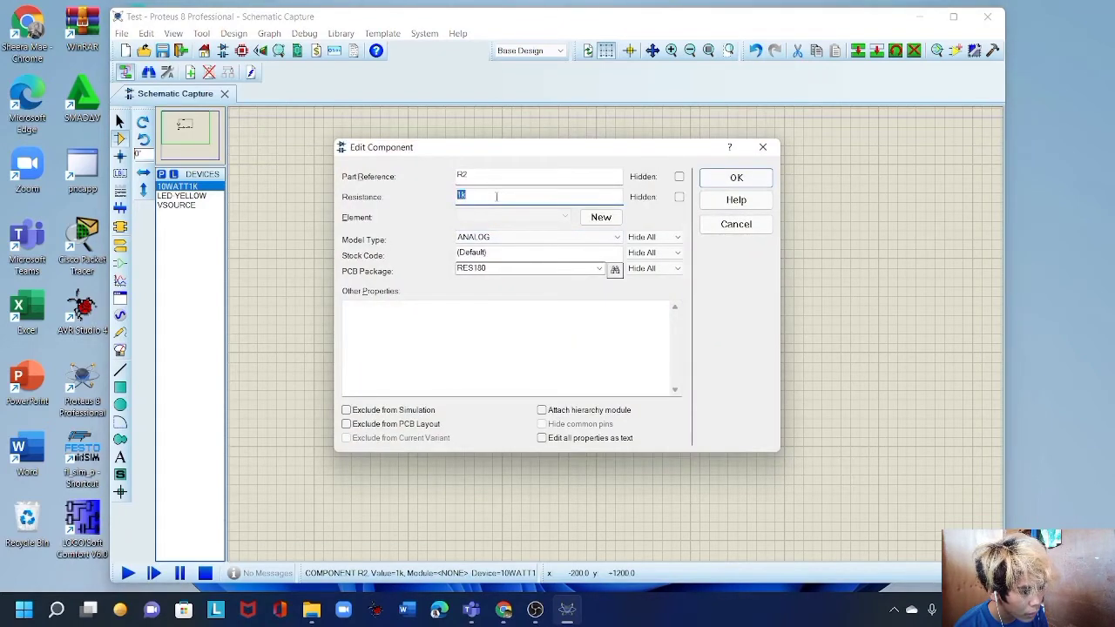
type("0.15k")
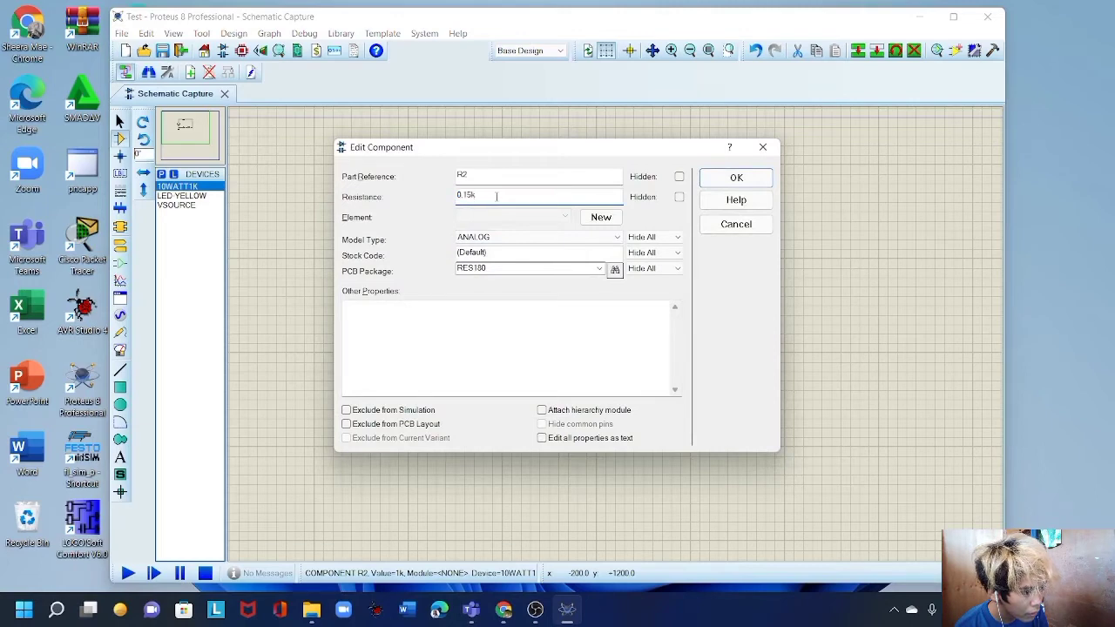
left_click(736, 178)
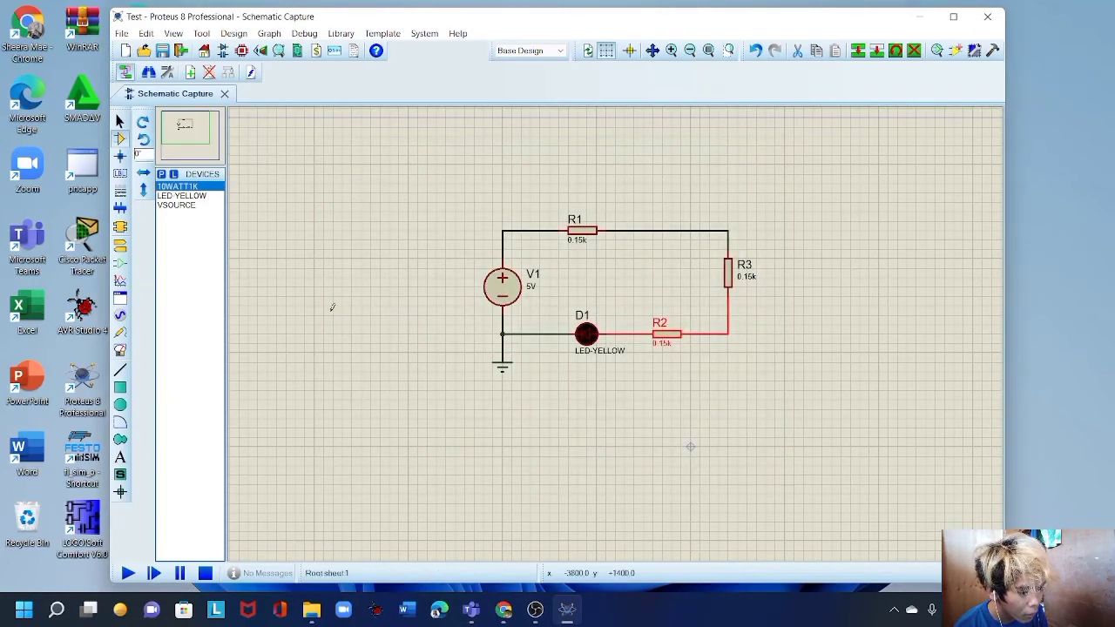
Start a 2D text label below the circuit reading 'Series Circuit'.
right_click(362, 293)
mouse_move(417, 300)
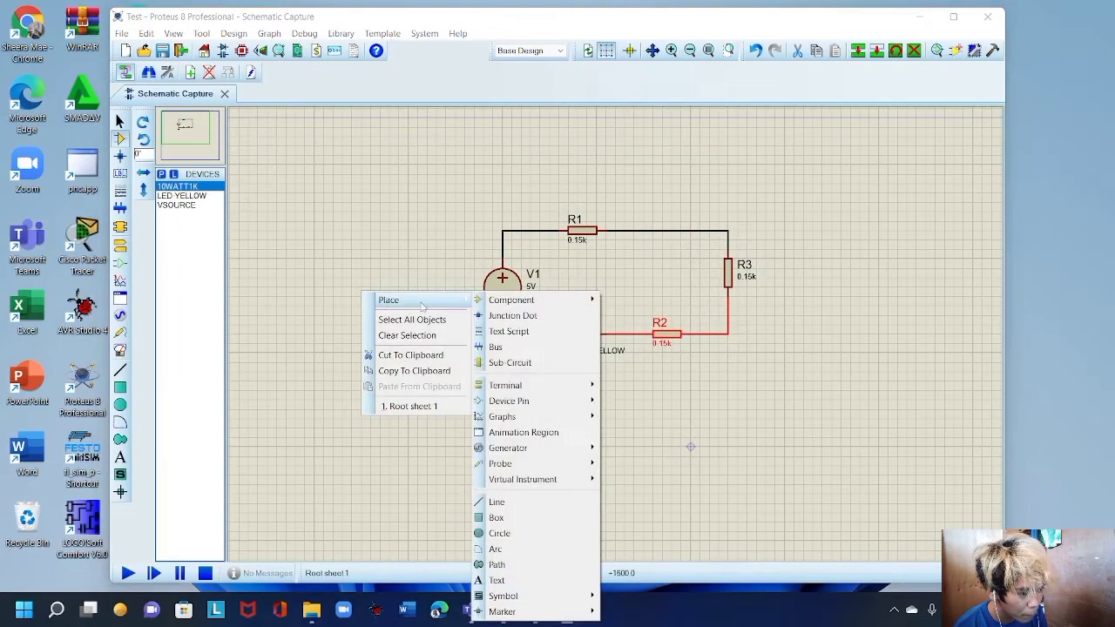
mouse_move(526, 613)
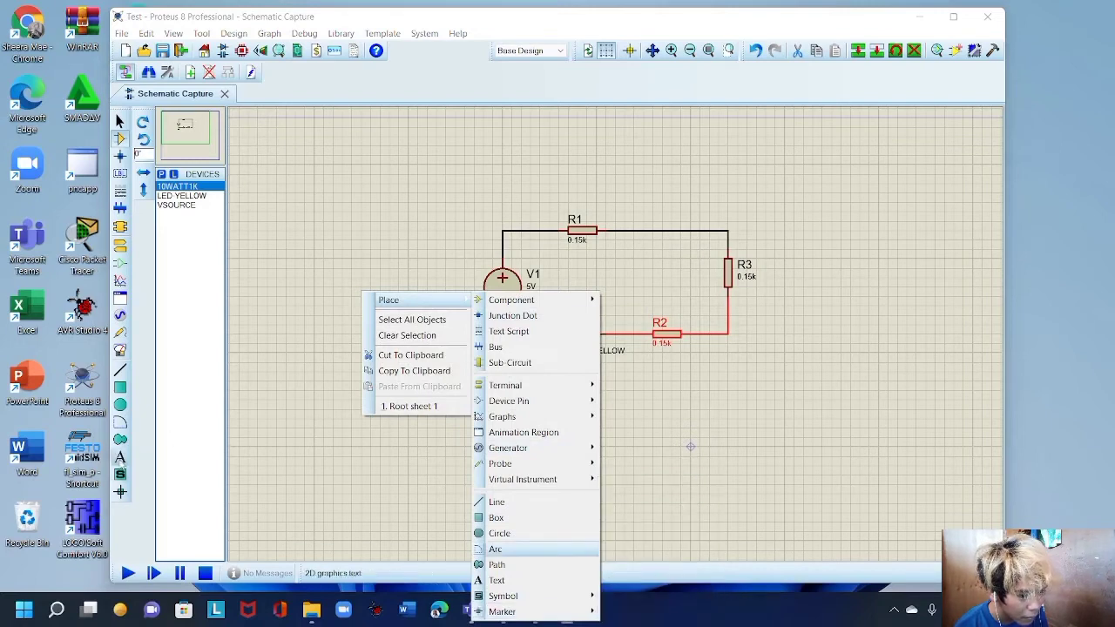
left_click(495, 548)
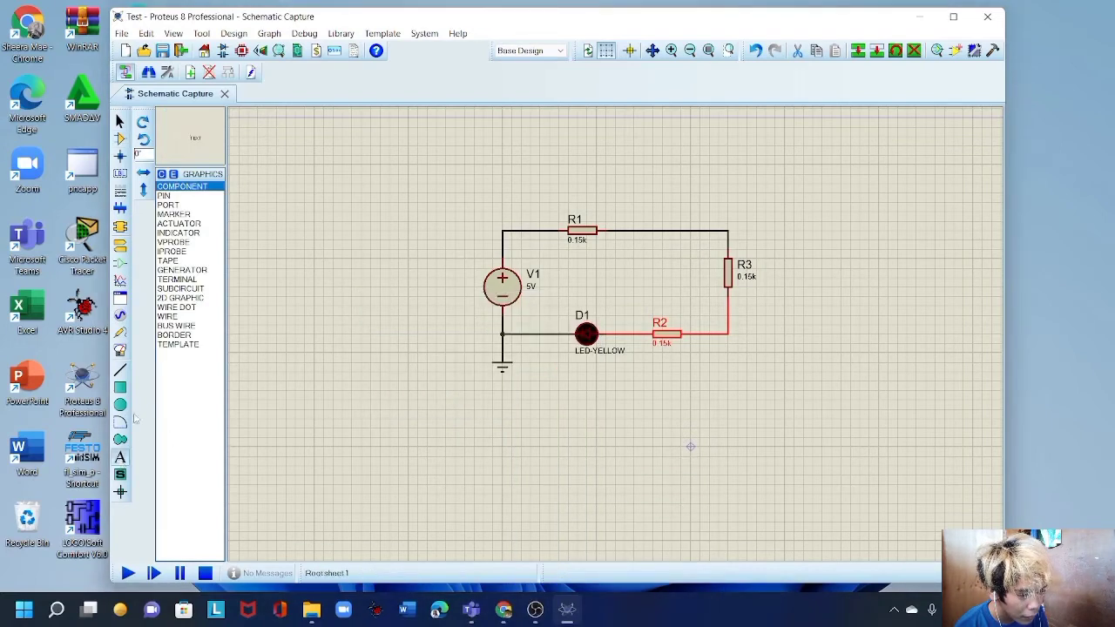
left_click(190, 216)
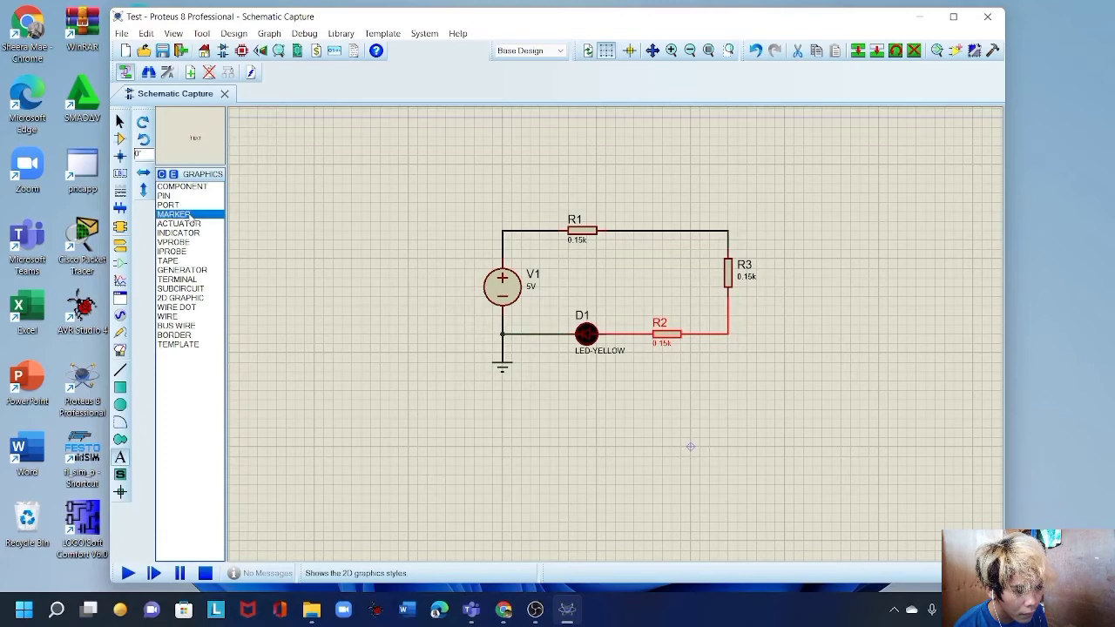
left_click(583, 401)
left_click(582, 399)
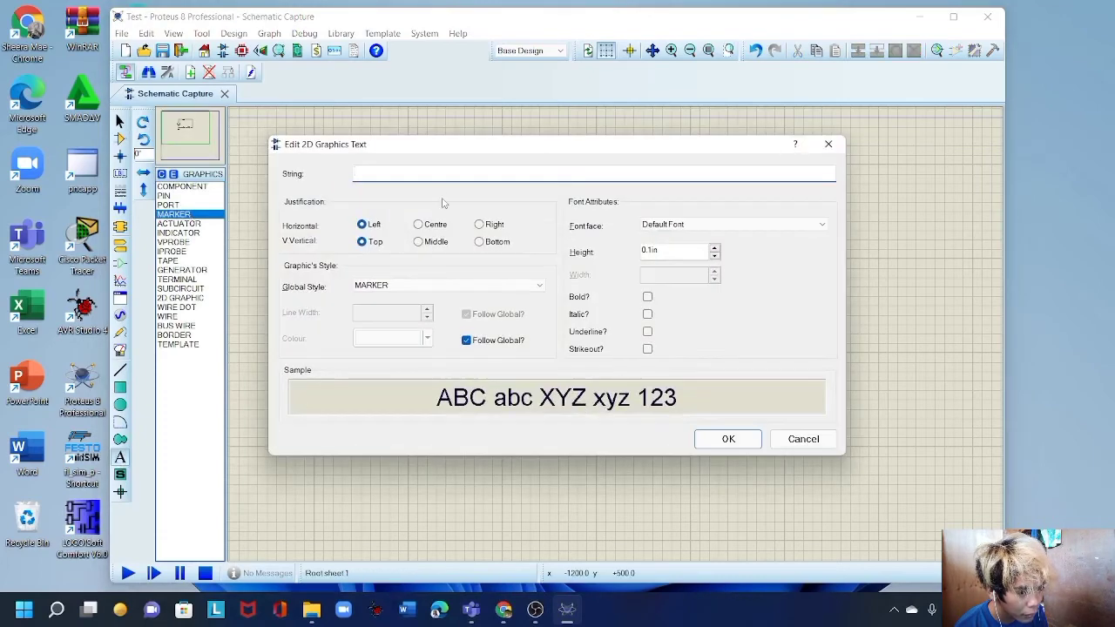
type("Se")
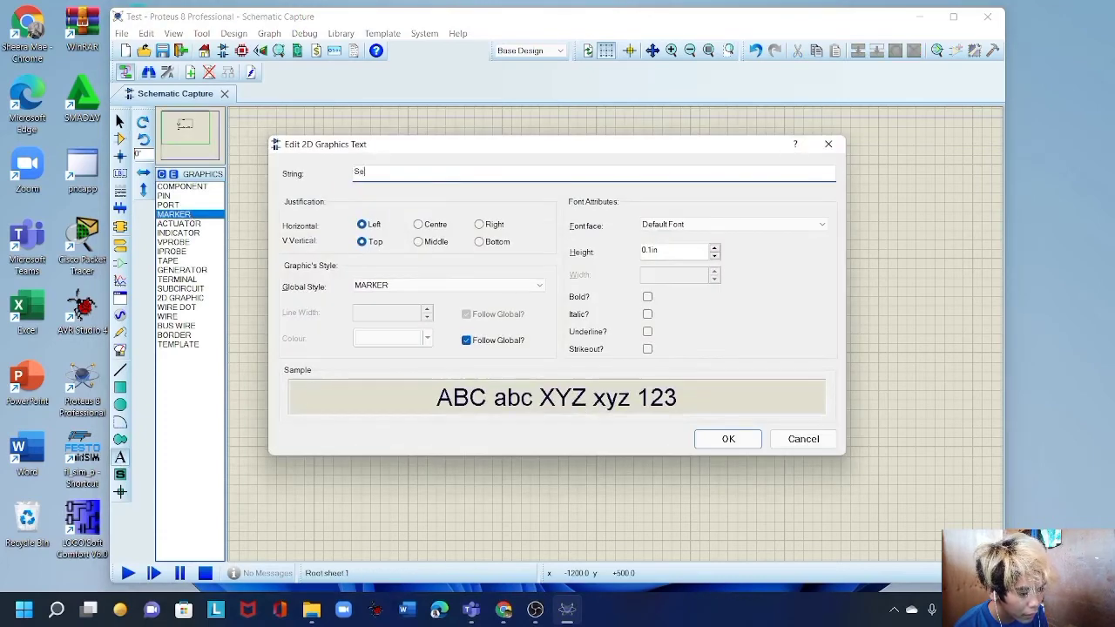
type("ries Ci")
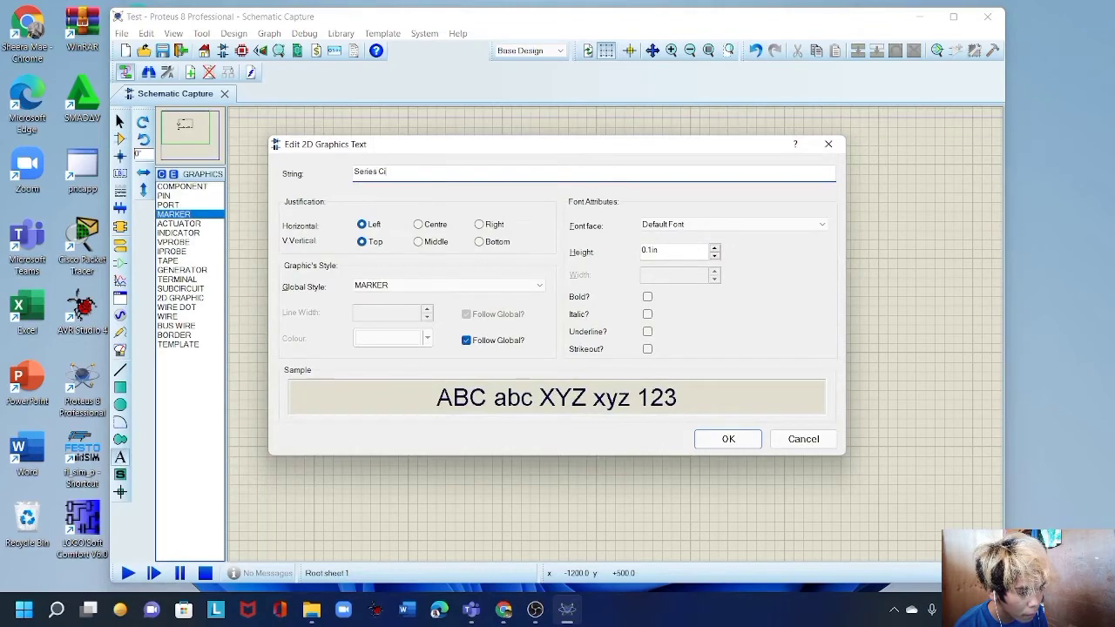
type("rc")
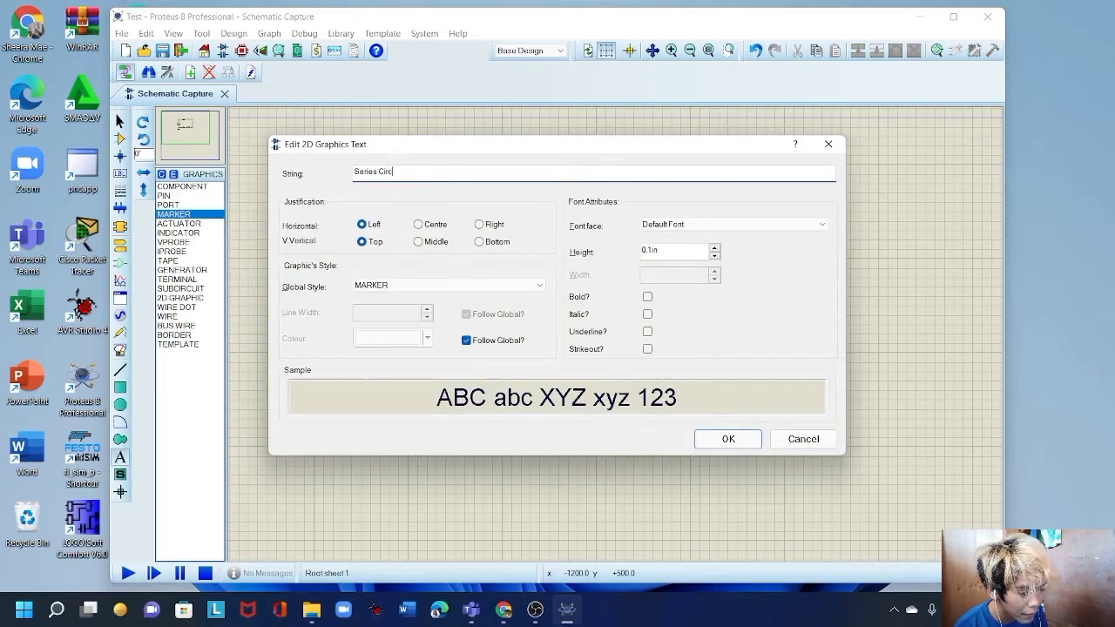
type("uit")
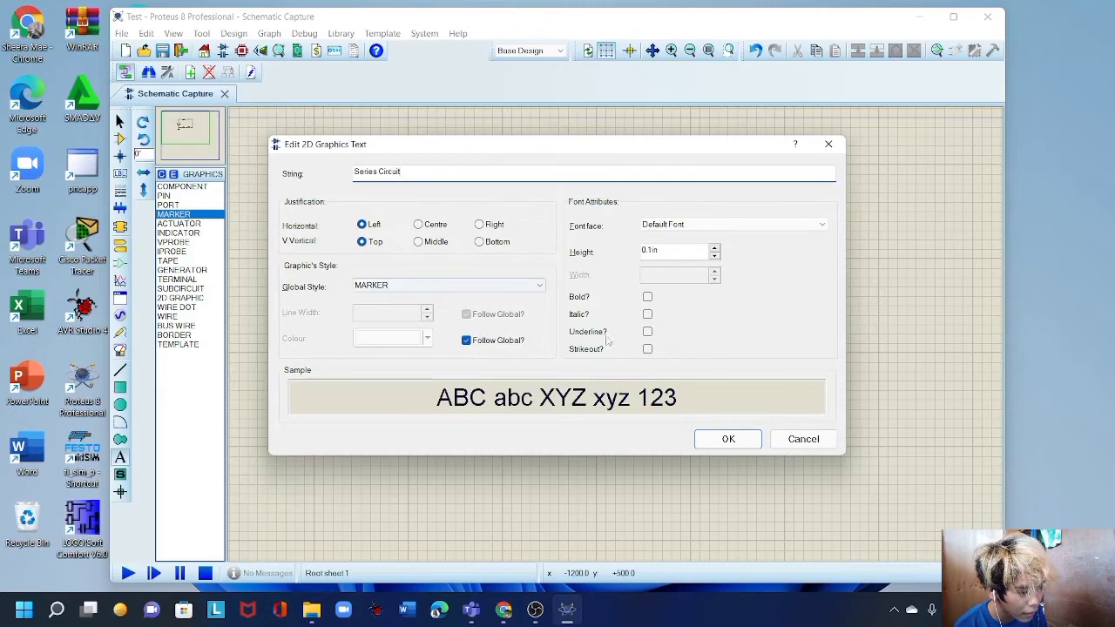
Set the label's text height to 0.25in and confirm it.
left_click(714, 247)
left_click(715, 247)
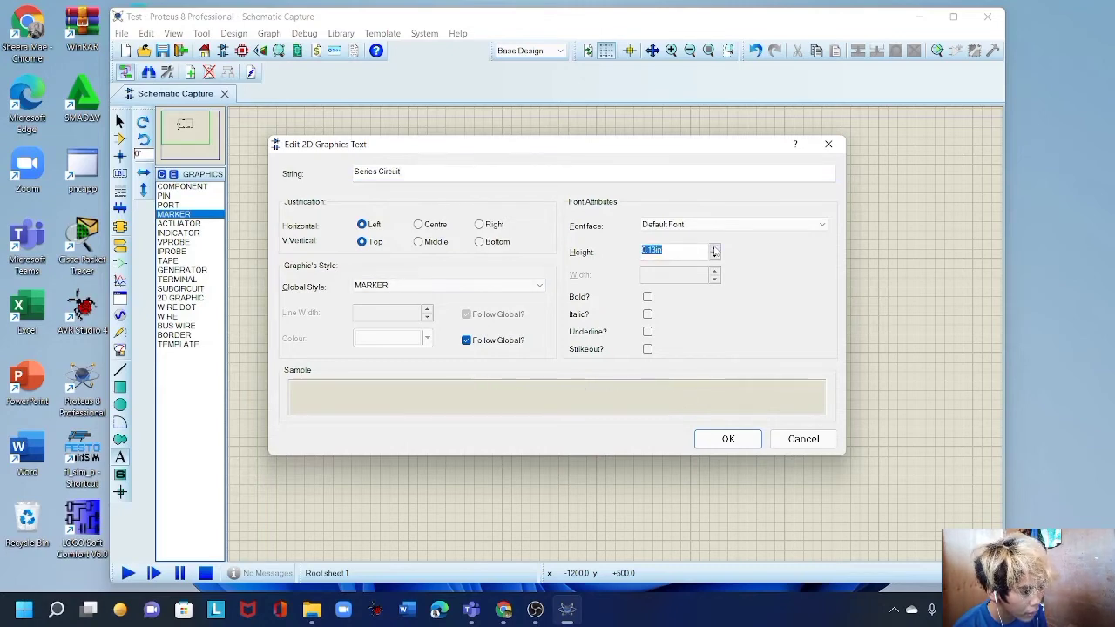
left_click(714, 248)
left_click(714, 247)
left_click(714, 247)
left_click(714, 249)
left_click(714, 248)
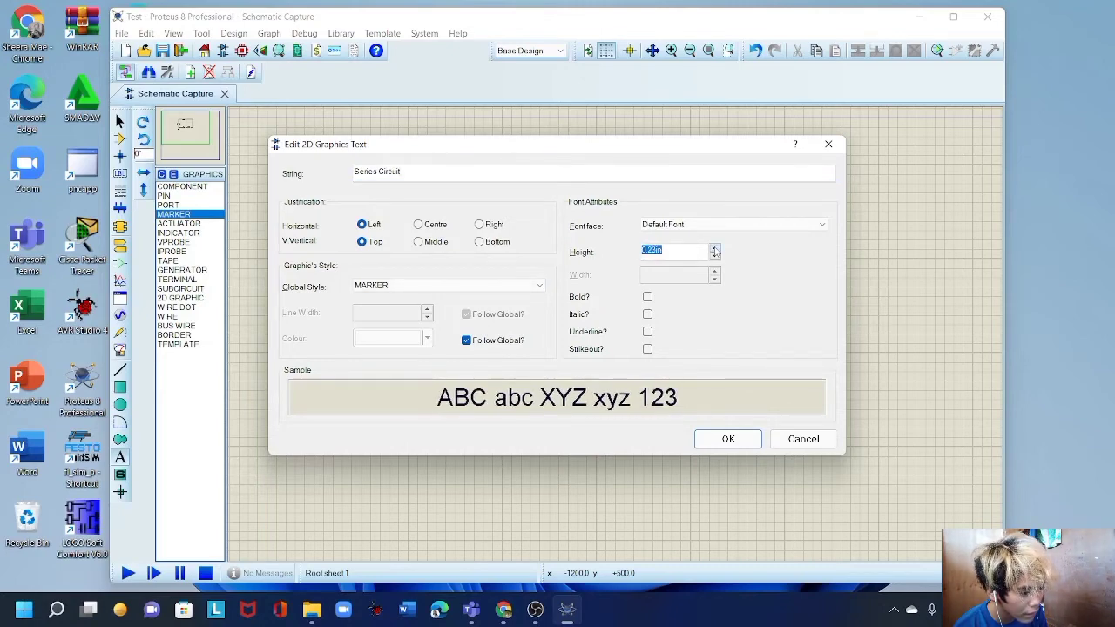
left_click(714, 248)
left_click(714, 248)
left_click(714, 248)
left_click(714, 248)
left_click(714, 248)
left_click(714, 256)
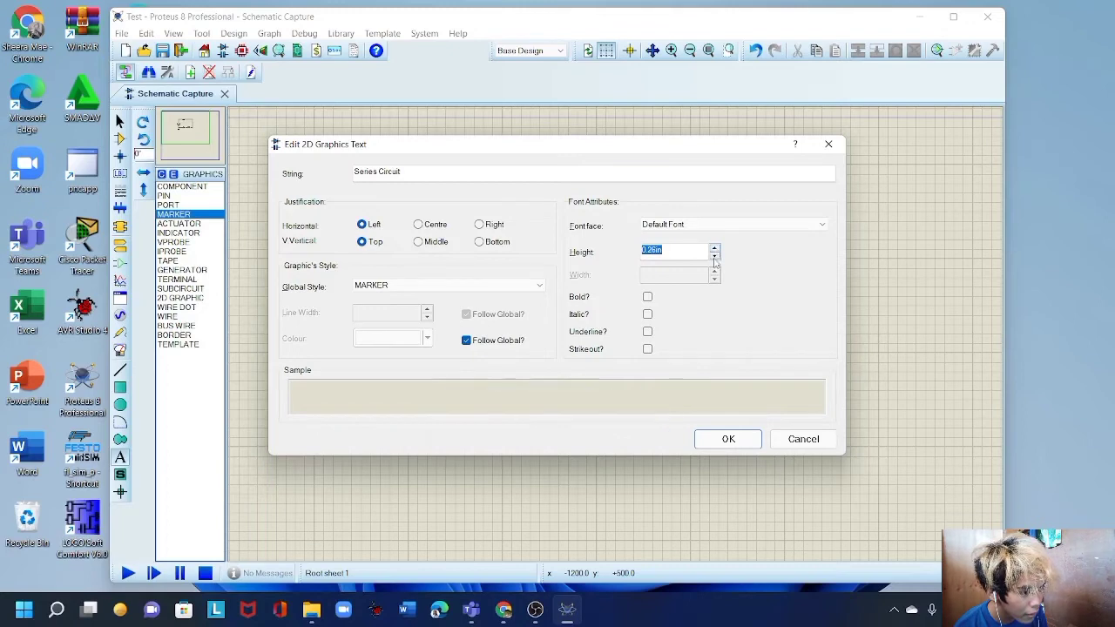
left_click(714, 256)
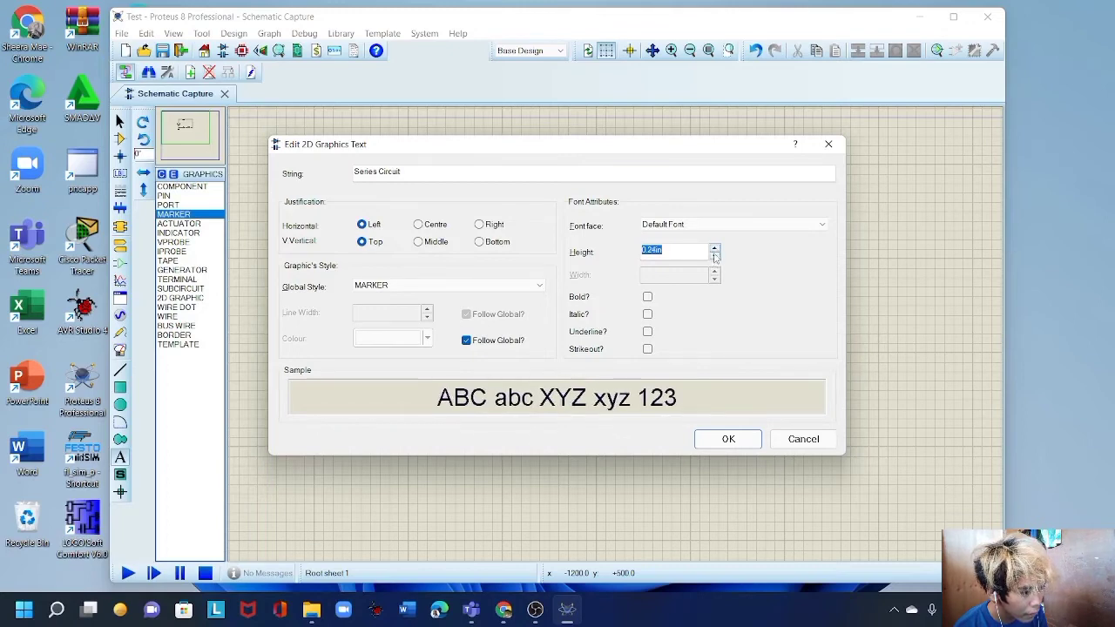
left_click(730, 439)
left_click(552, 385)
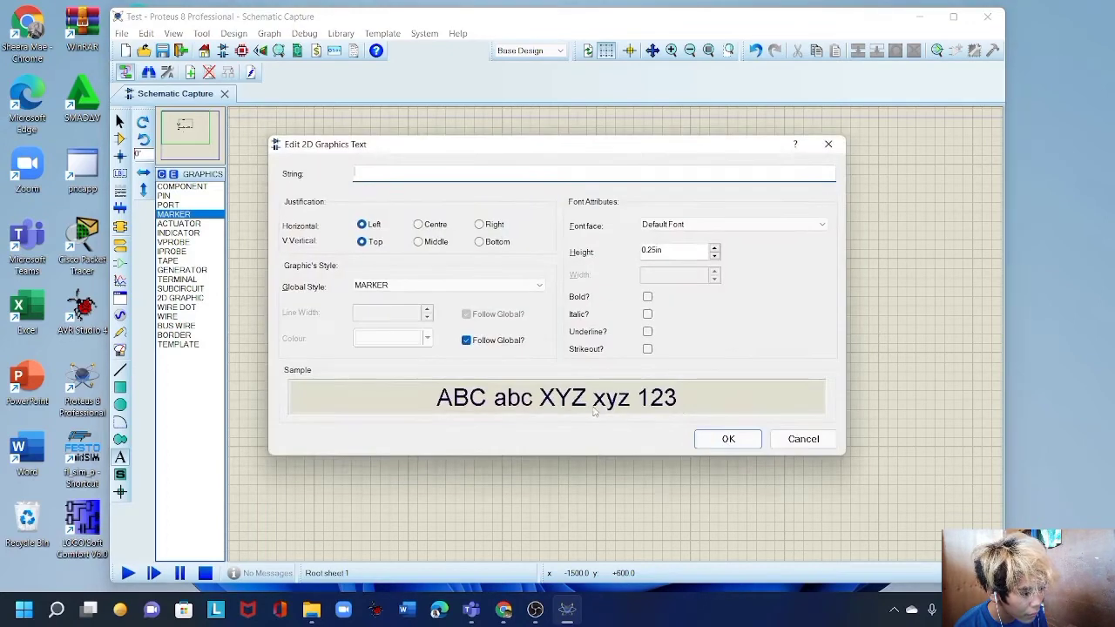
left_click(727, 439)
right_click(404, 287)
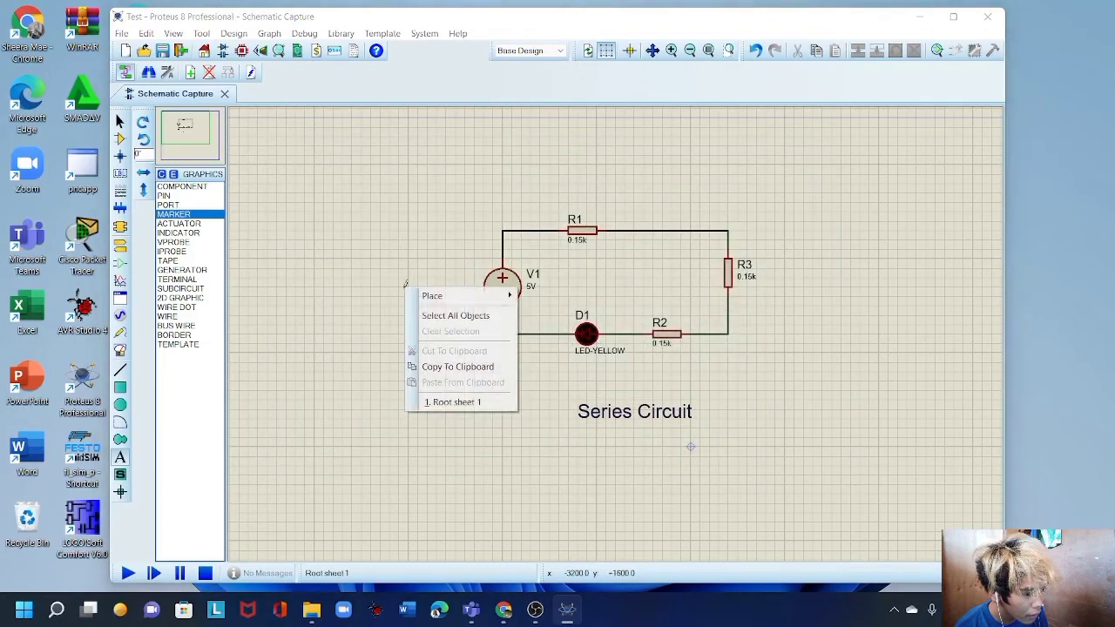
Cancel the stray VSOURCE placement and drag the Series Circuit label up beneath D1 and R2.
mouse_move(453, 297)
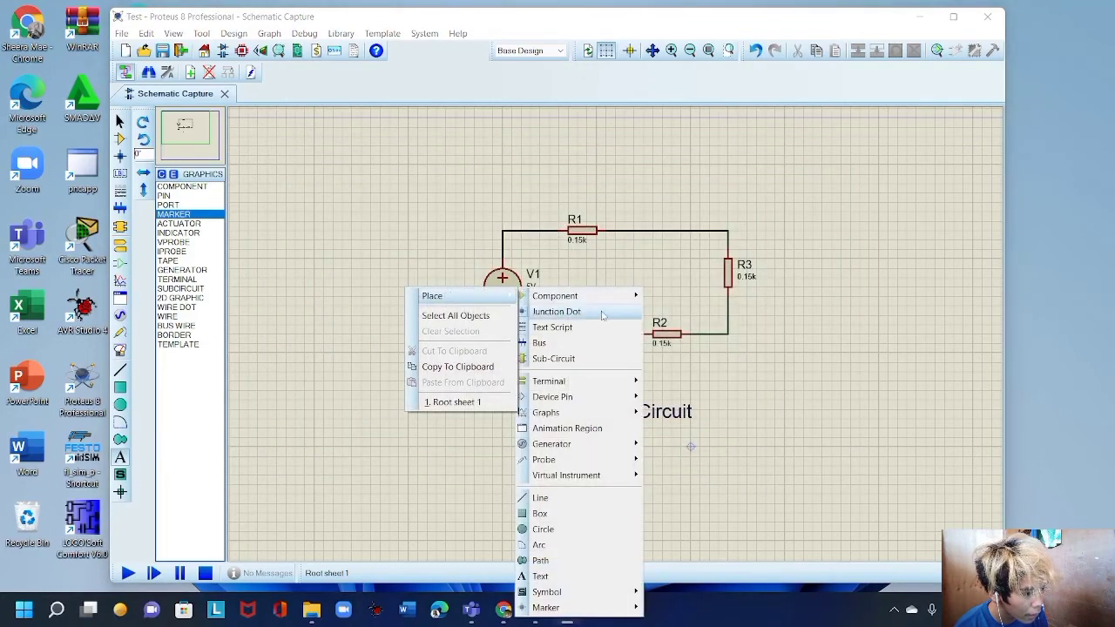
mouse_move(598, 303)
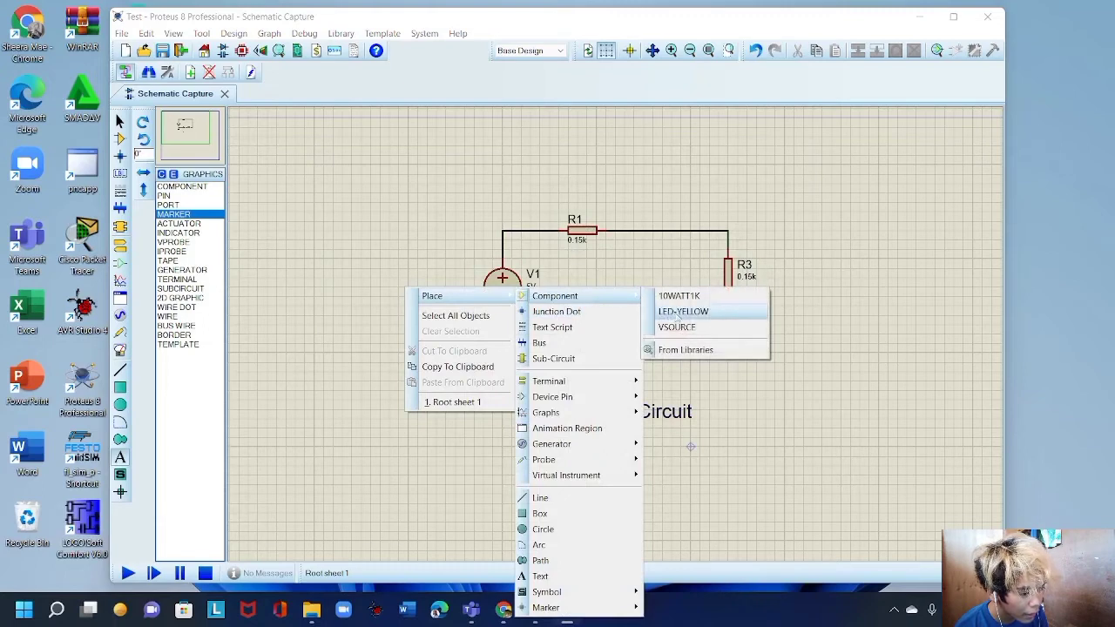
left_click(684, 328)
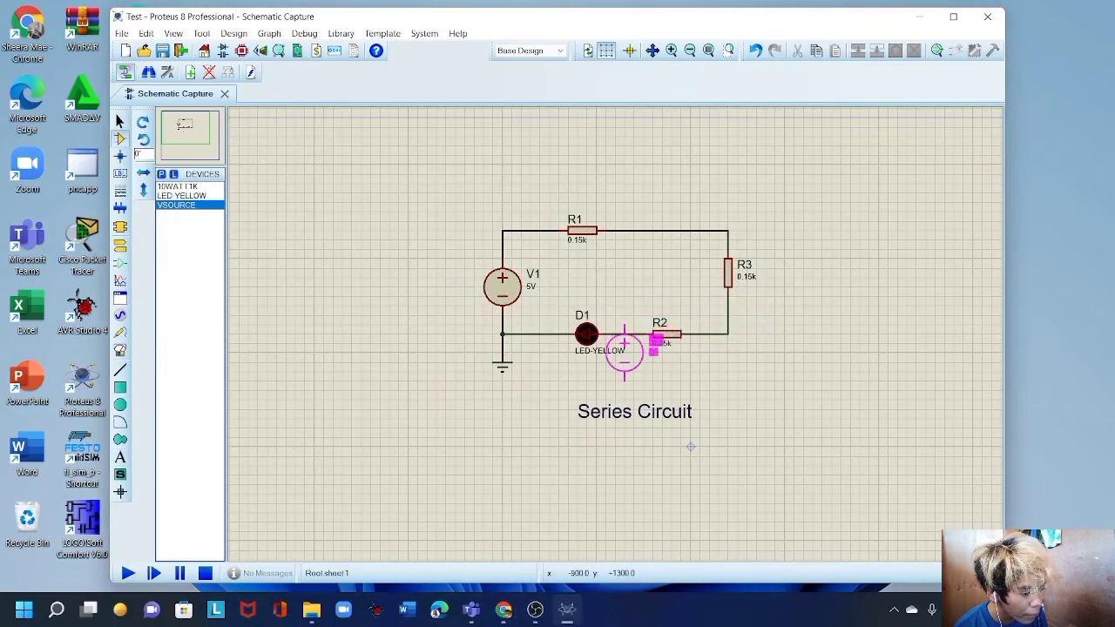
key("Escape")
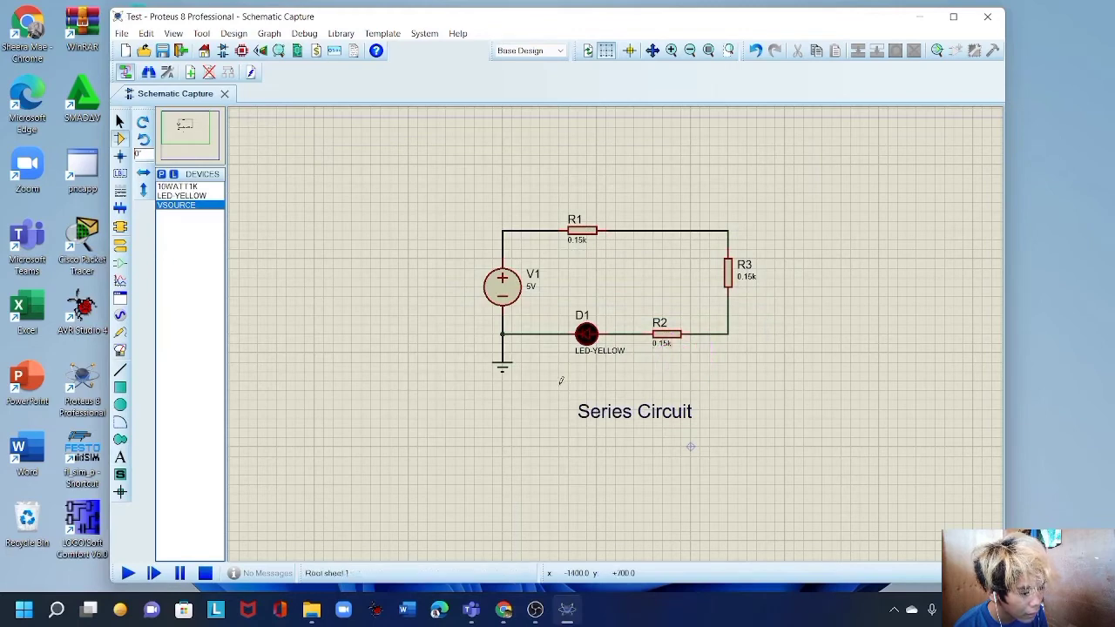
left_click_drag(558, 379, 729, 434)
left_click_drag(649, 407, 624, 374)
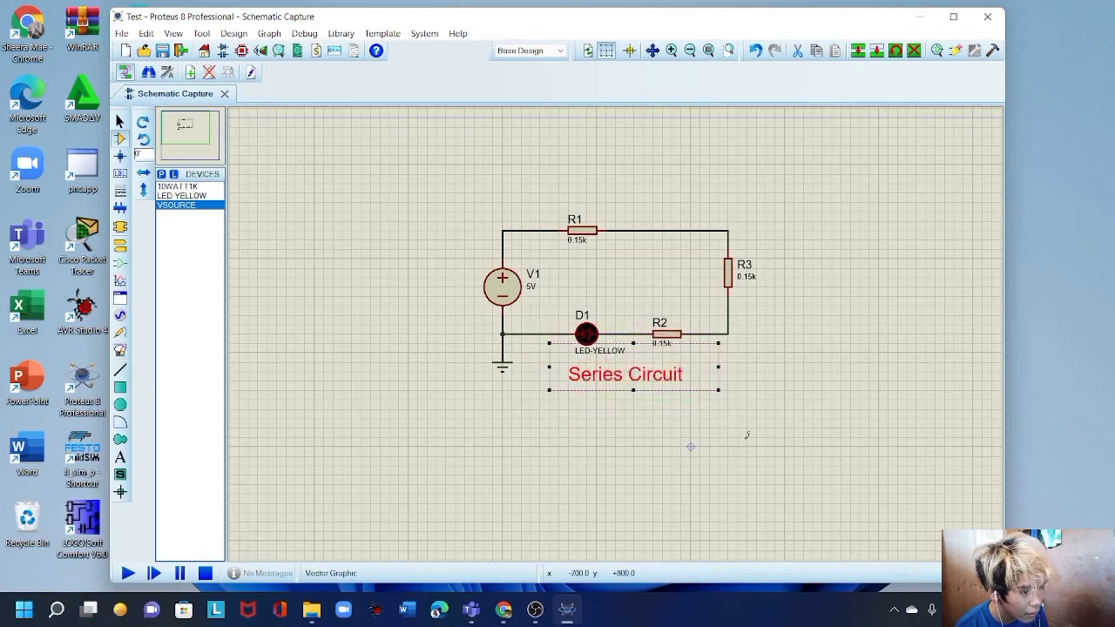
left_click(754, 436)
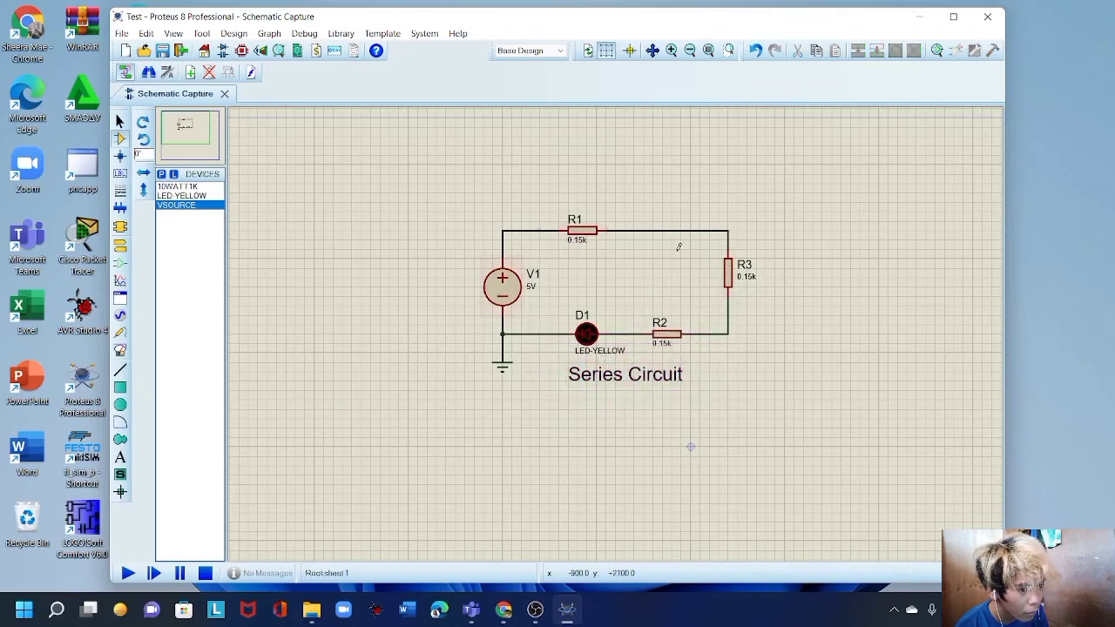
Run the simulation from the Debug menu so LED D1 in the series circuit glows yellow.
left_click(307, 34)
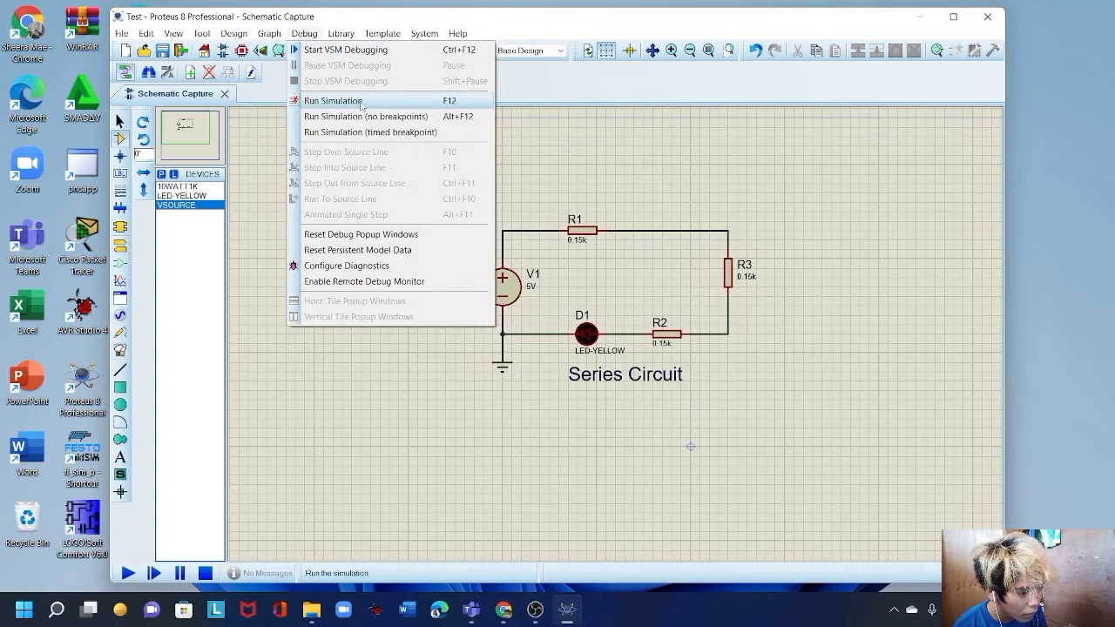
left_click(361, 106)
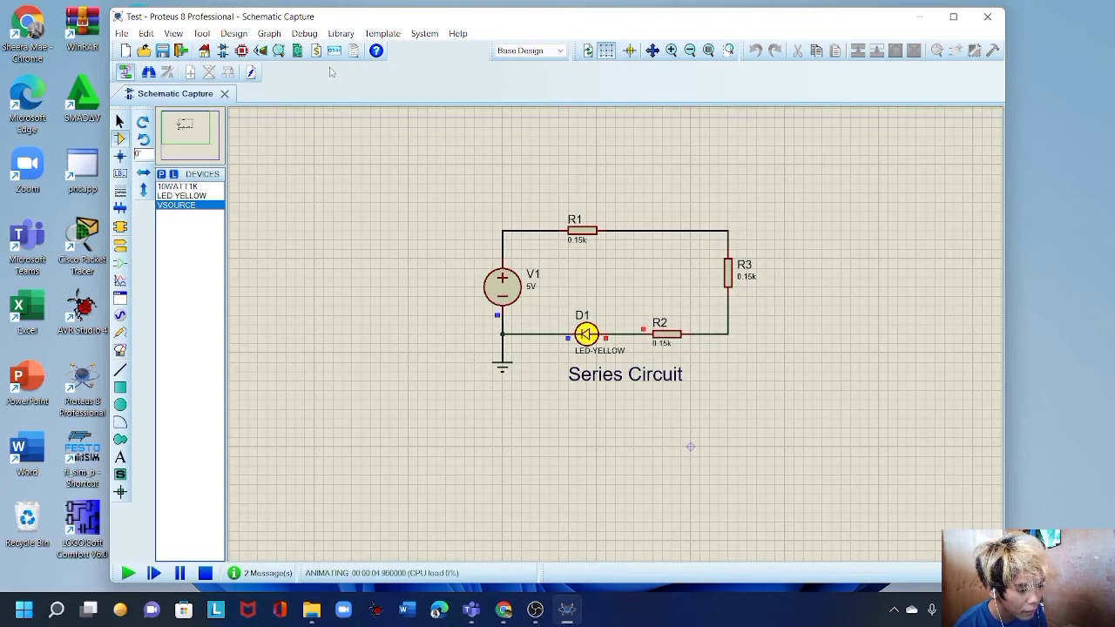
left_click(305, 34)
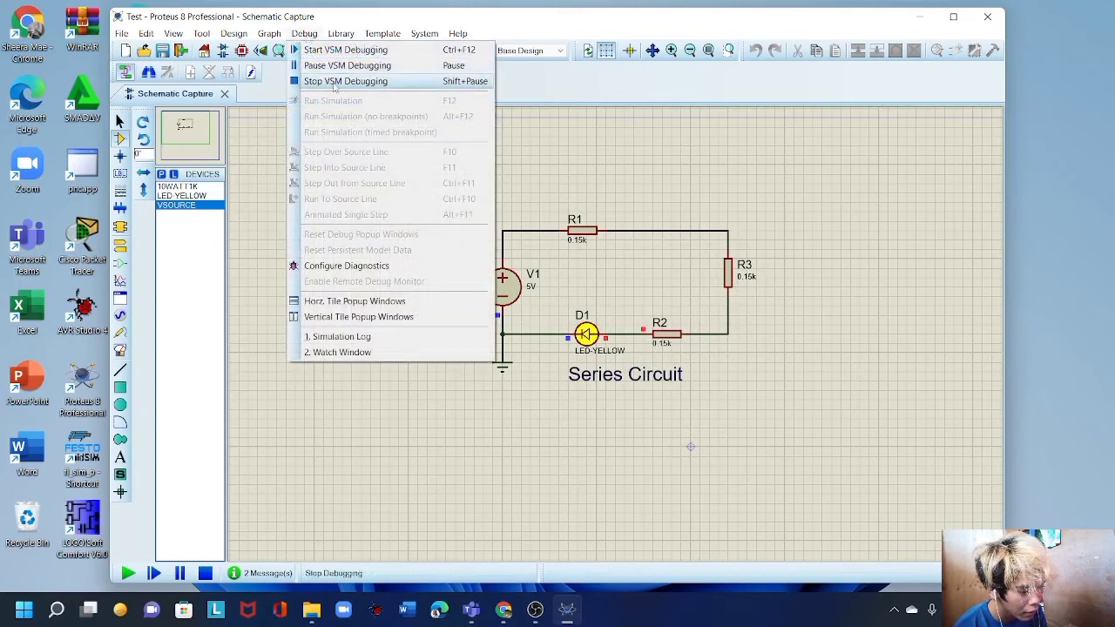
Stop VSM debugging so LED D1 goes dark again.
left_click(334, 83)
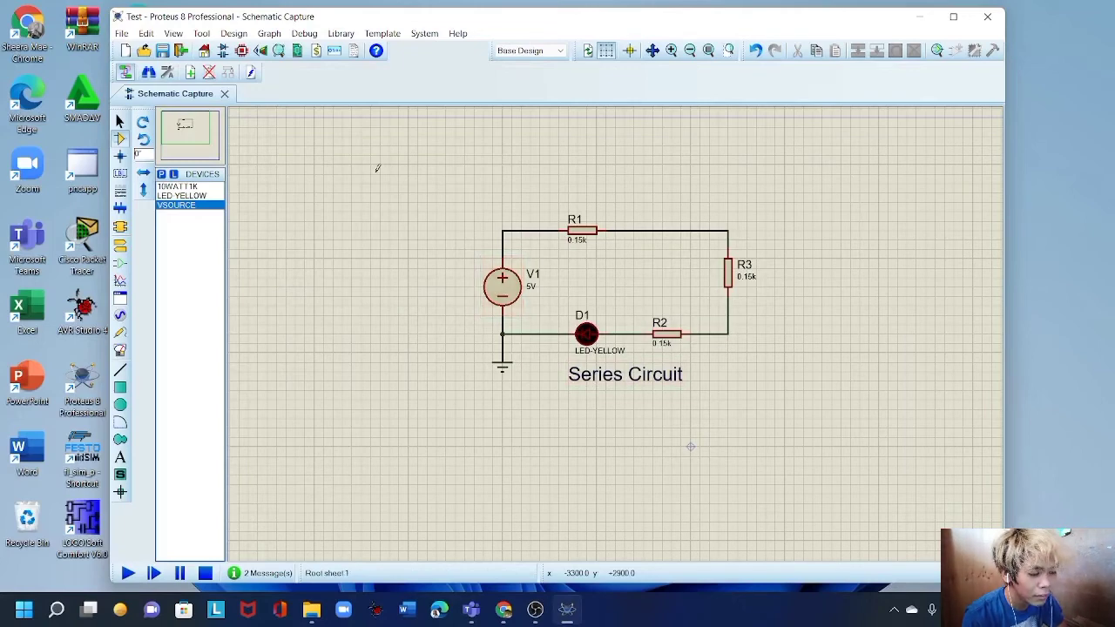
Place a VSOURCE voltage source V2 below the Series Circuit.
scroll(550, 475, "up", 1)
scroll(617, 304, "down", 3)
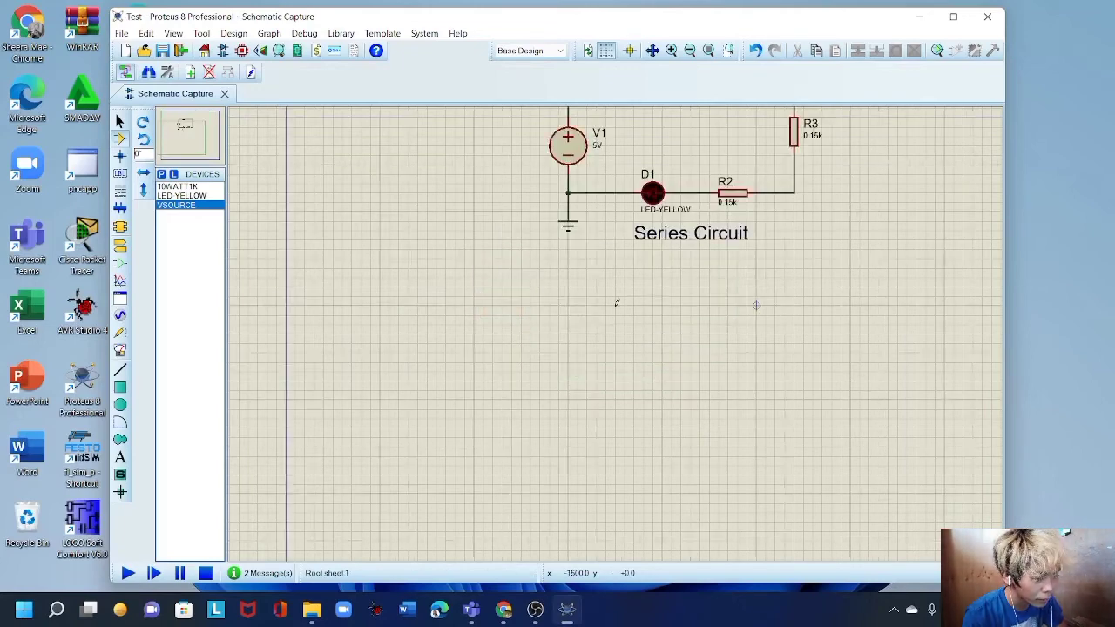
scroll(724, 292, "up", 1)
scroll(616, 331, "down", 1)
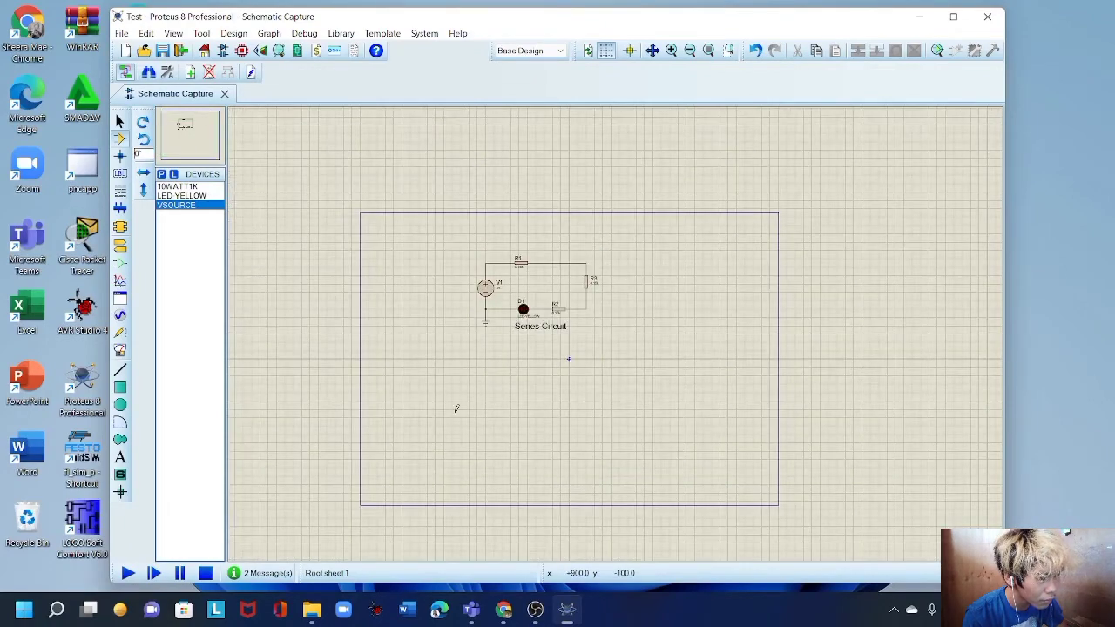
scroll(461, 394, "up", 1)
middle_click(728, 294)
scroll(617, 330, "up", 1)
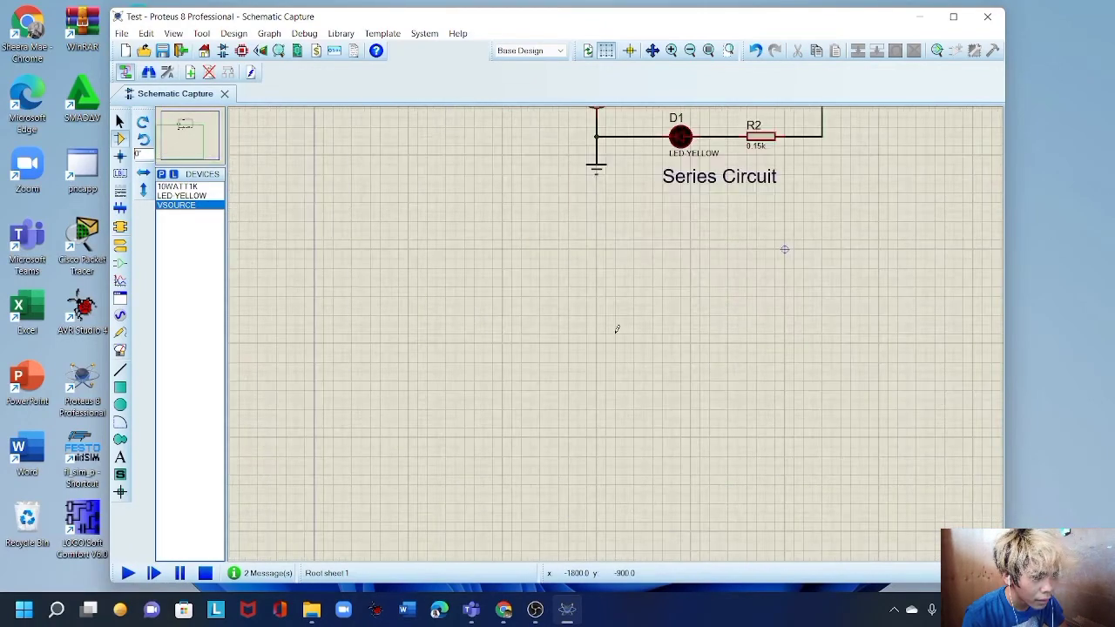
left_click(184, 209)
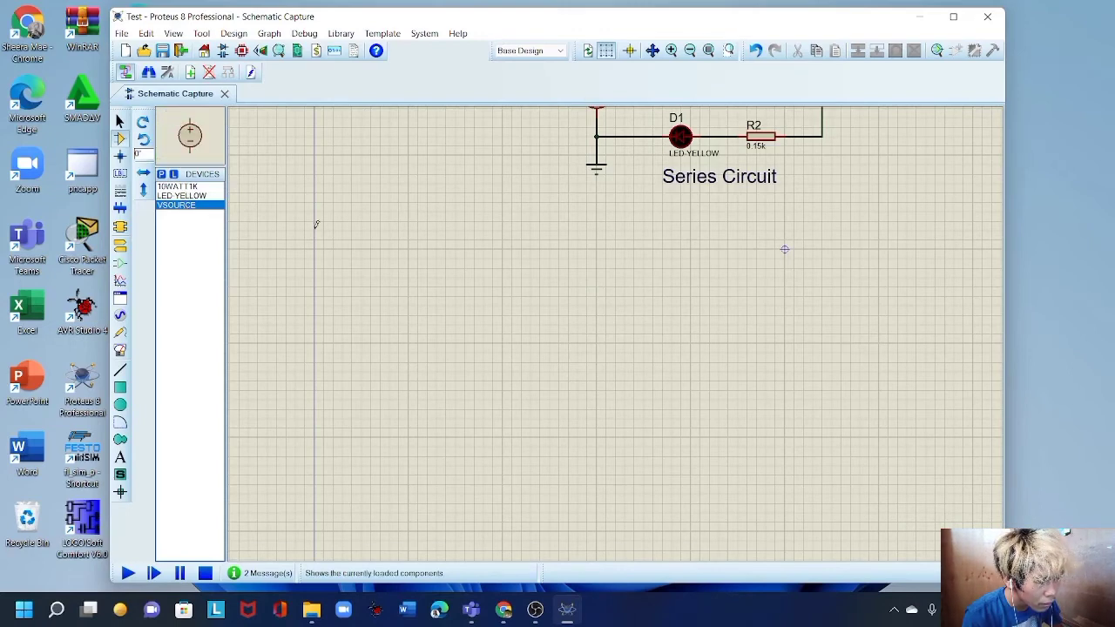
left_click(572, 307)
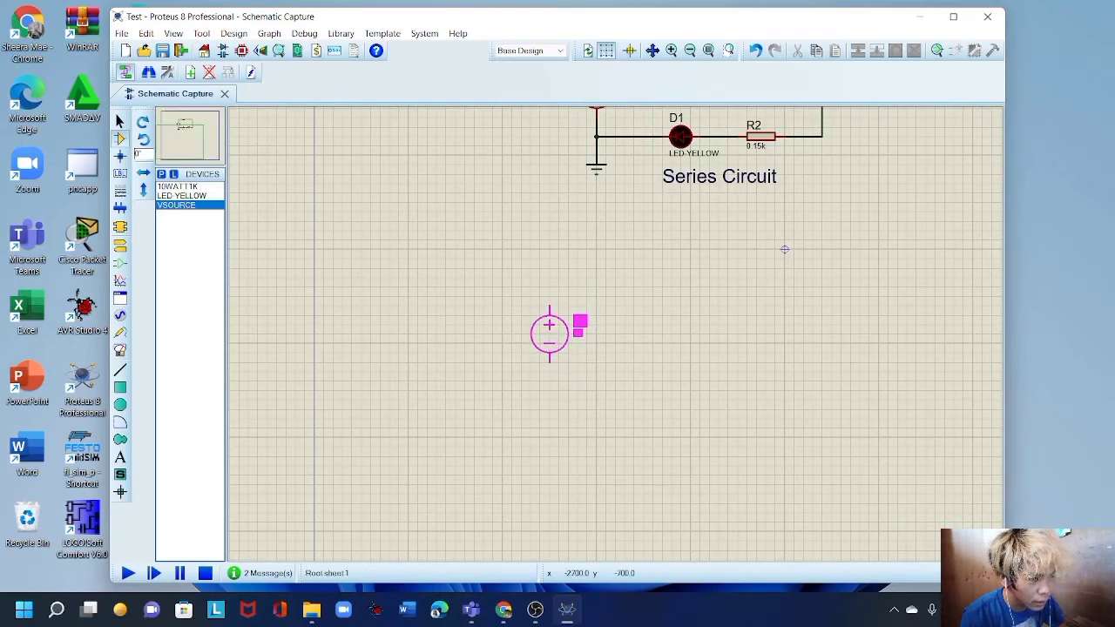
left_click(549, 334)
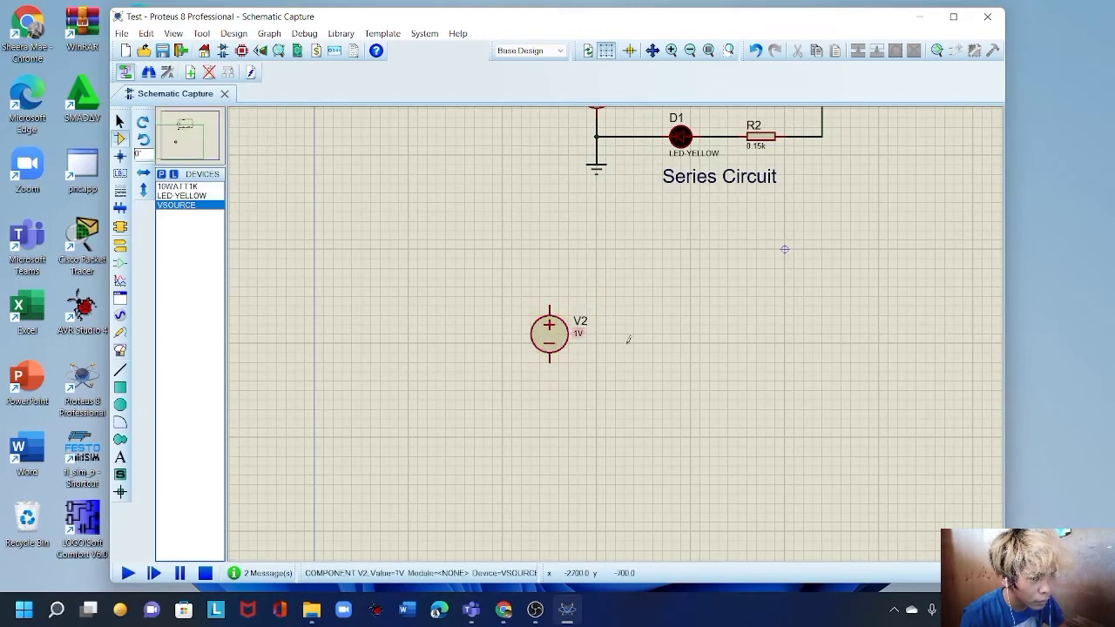
Place four LED-YELLOW parts D2–D5 in a row right of V2, then nudge V2 lower.
left_click(199, 198)
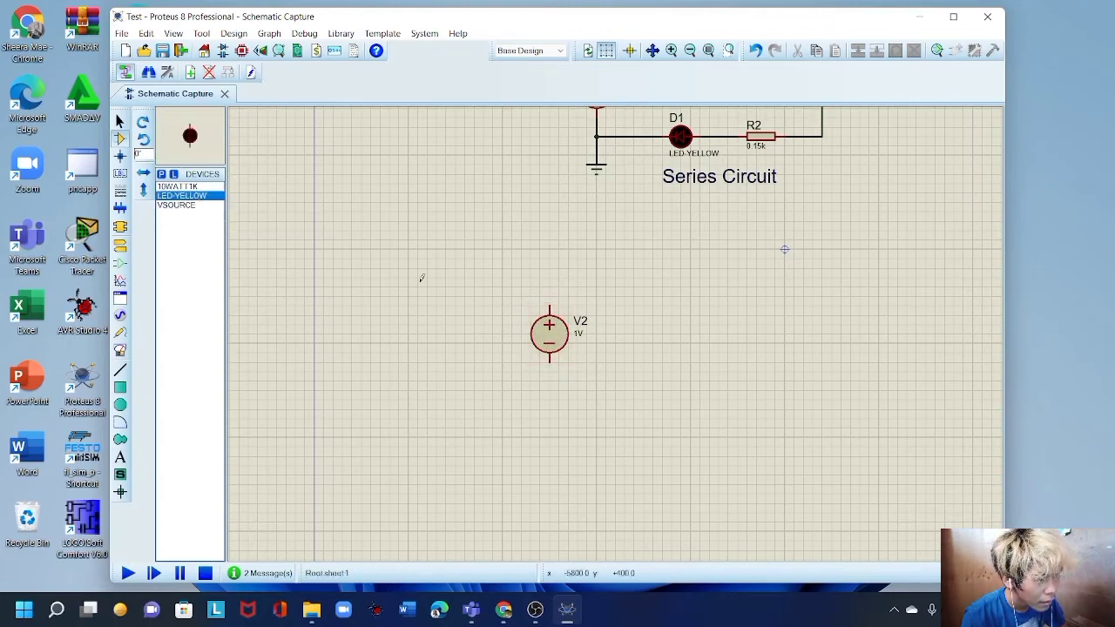
left_click(644, 334)
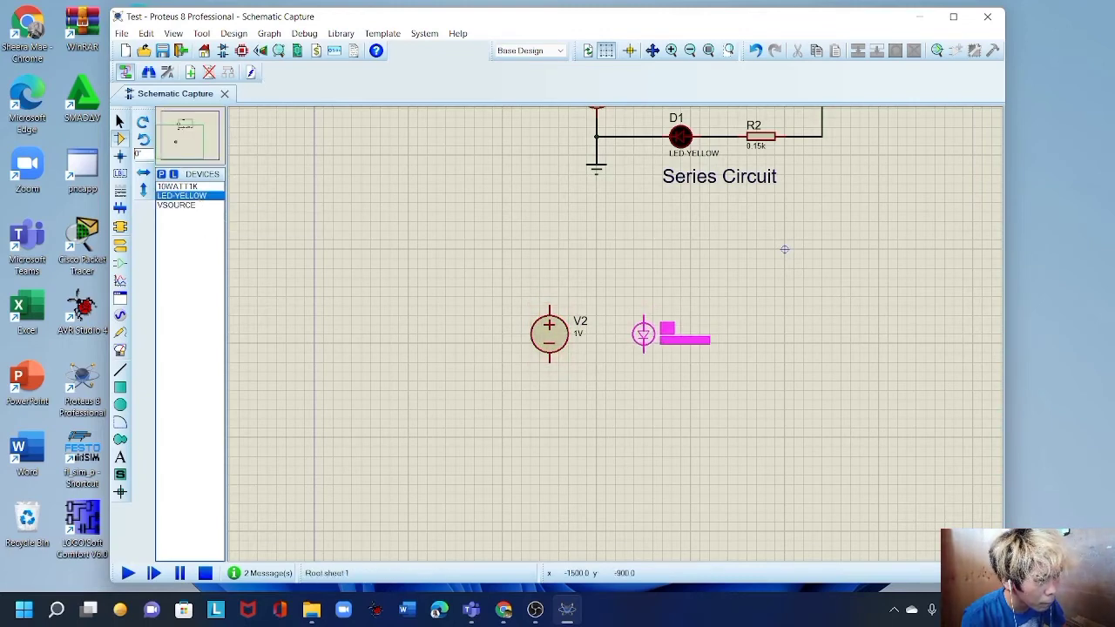
left_click(643, 333)
left_click(744, 332)
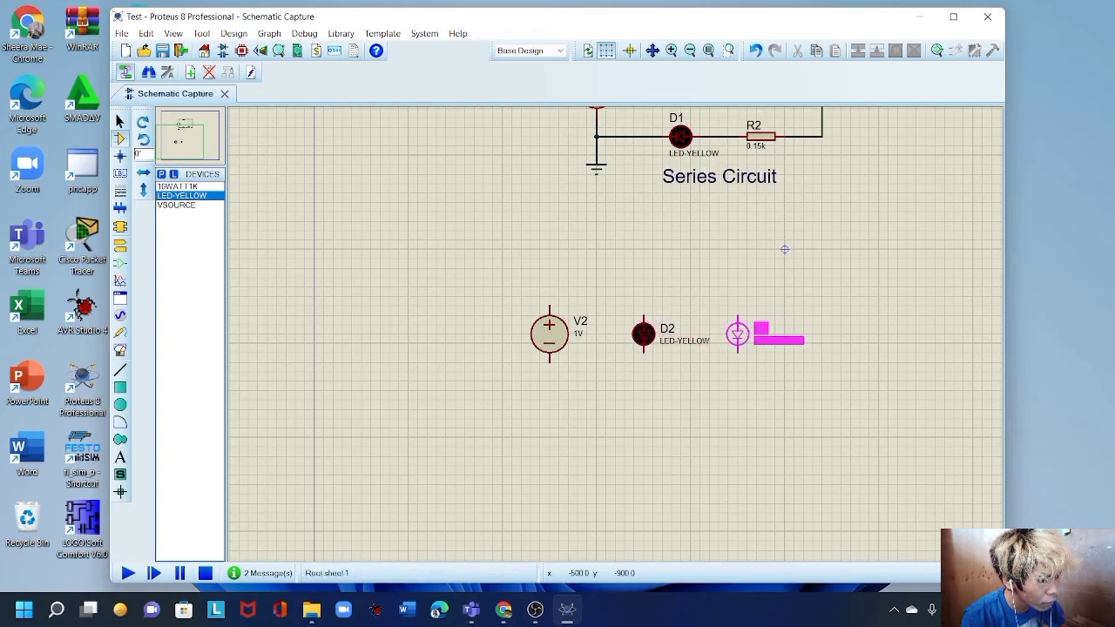
left_click(736, 334)
left_click(827, 336)
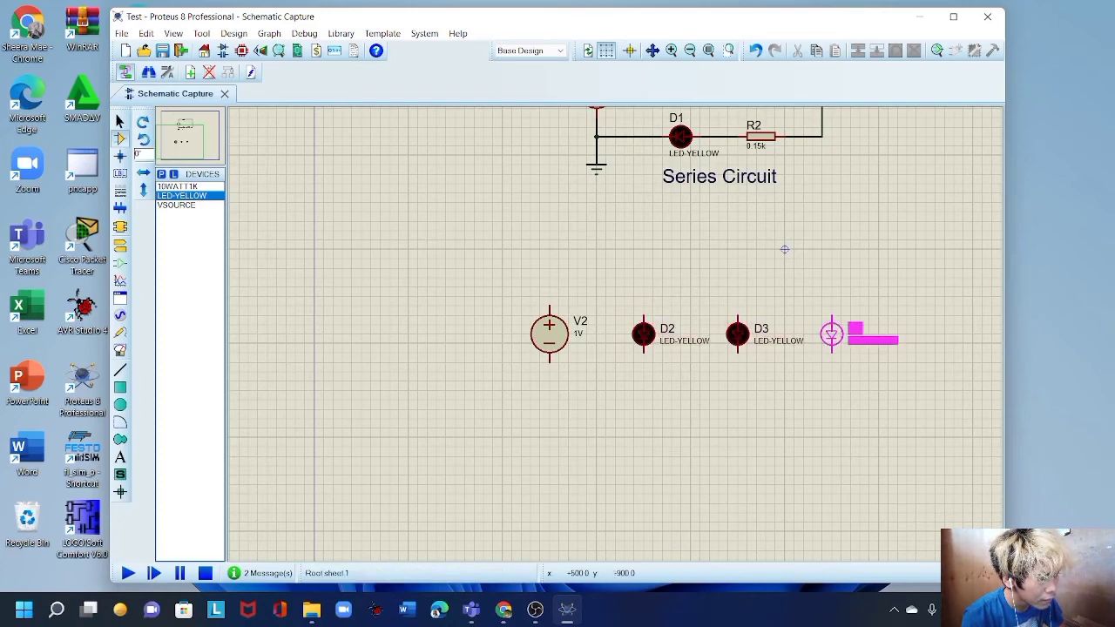
left_click(831, 334)
left_click(947, 333)
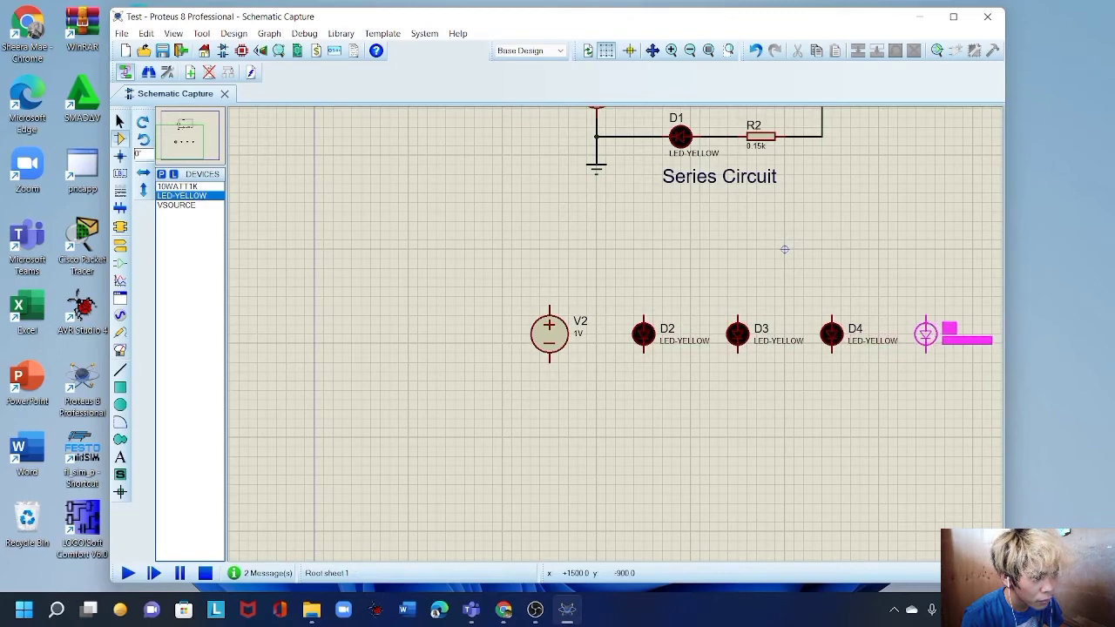
left_click(915, 333)
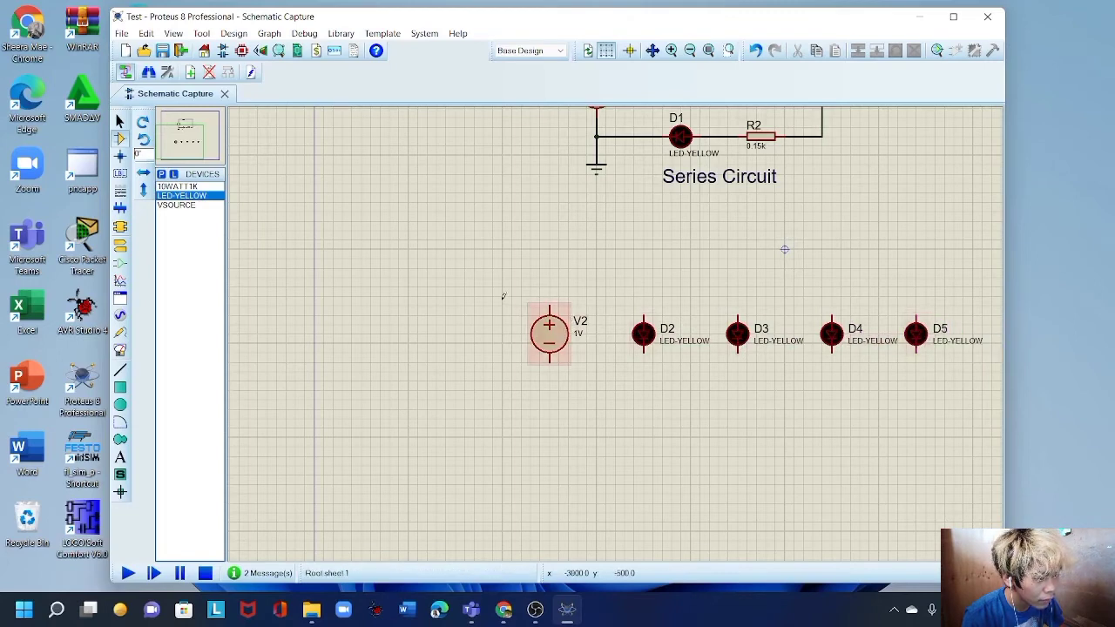
left_click(551, 339)
left_click_drag(550, 339, 551, 349)
Place 10WATT1K resistors R4–R7 above the LEDs and align R6 with the others.
left_click(627, 362)
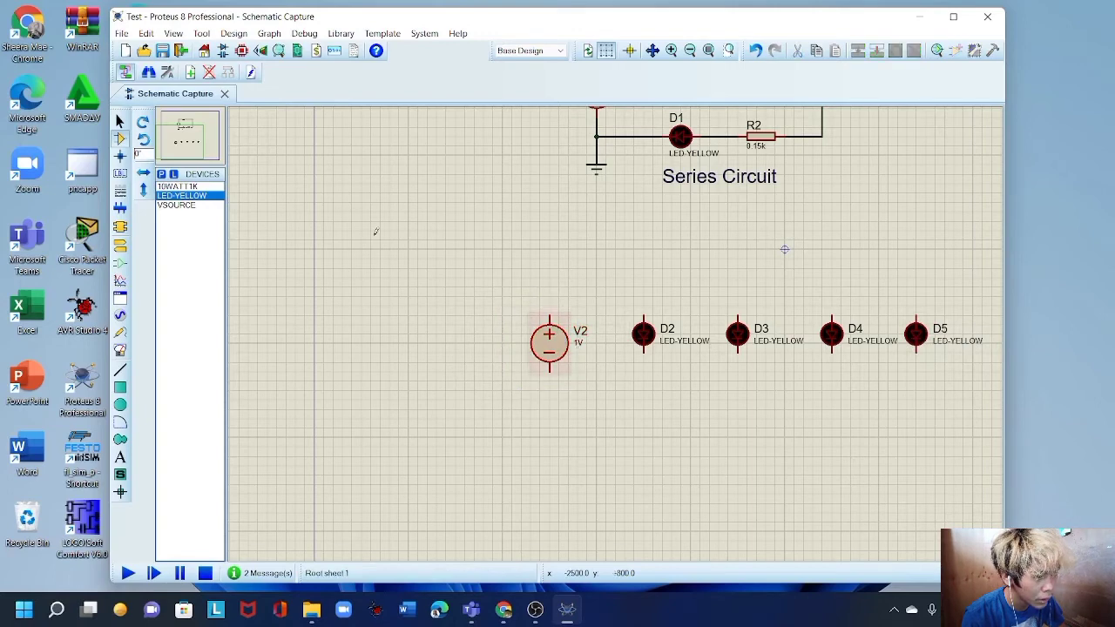
left_click(200, 187)
left_click(607, 299)
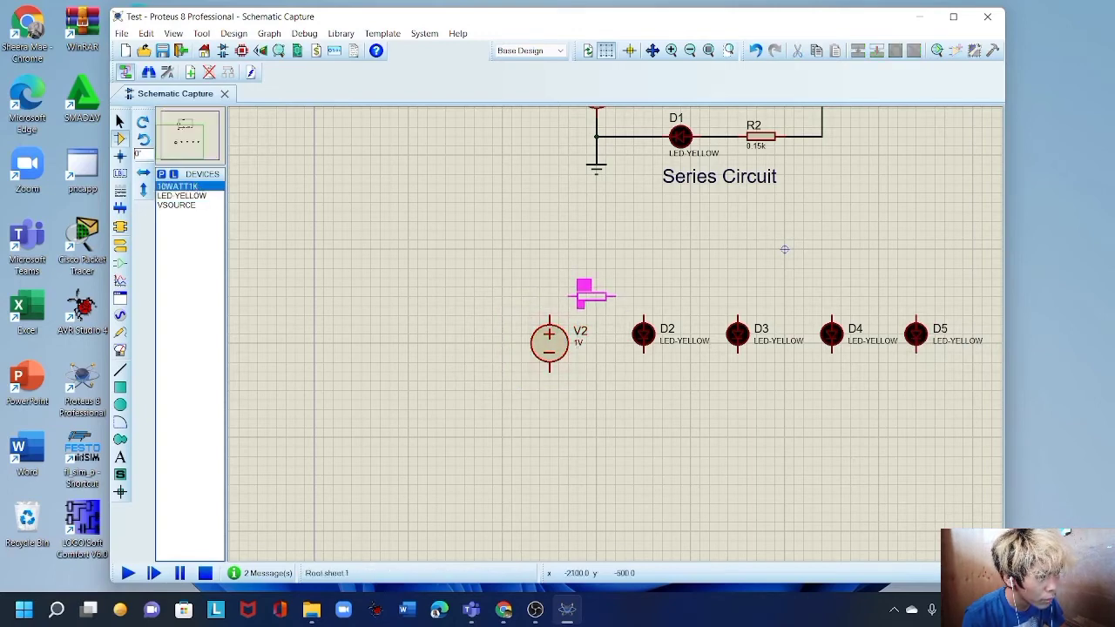
left_click(601, 296)
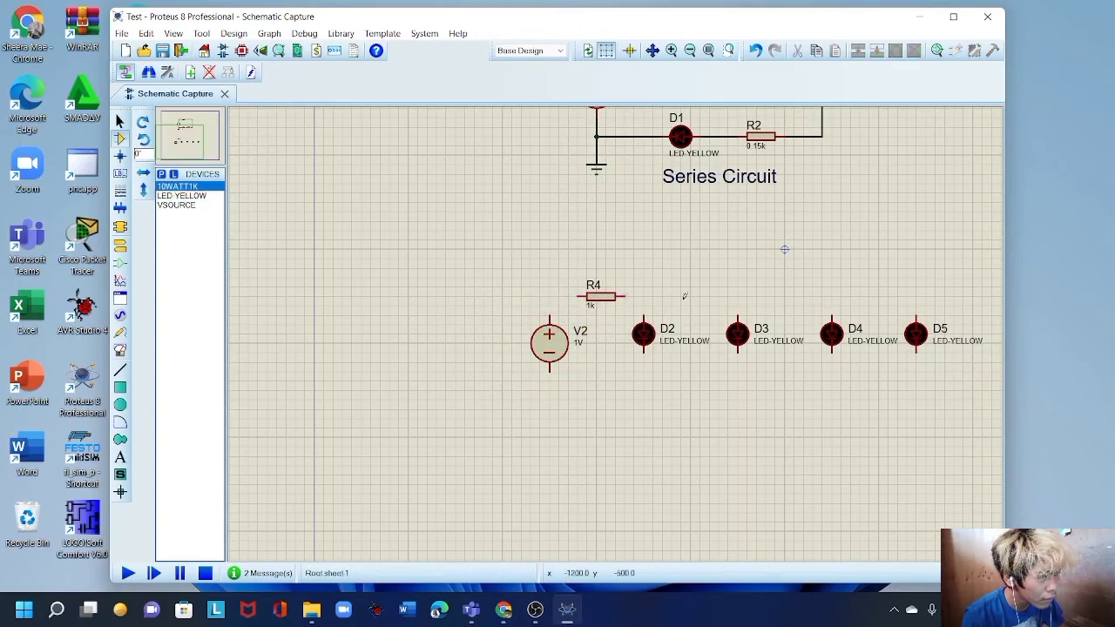
left_click(704, 296)
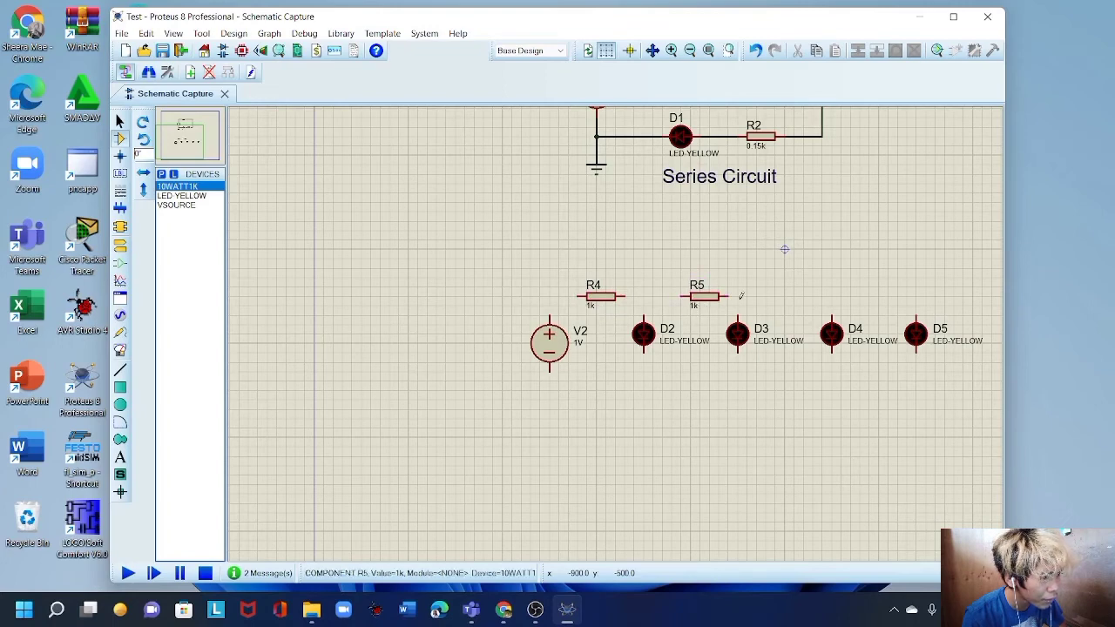
left_click(788, 304)
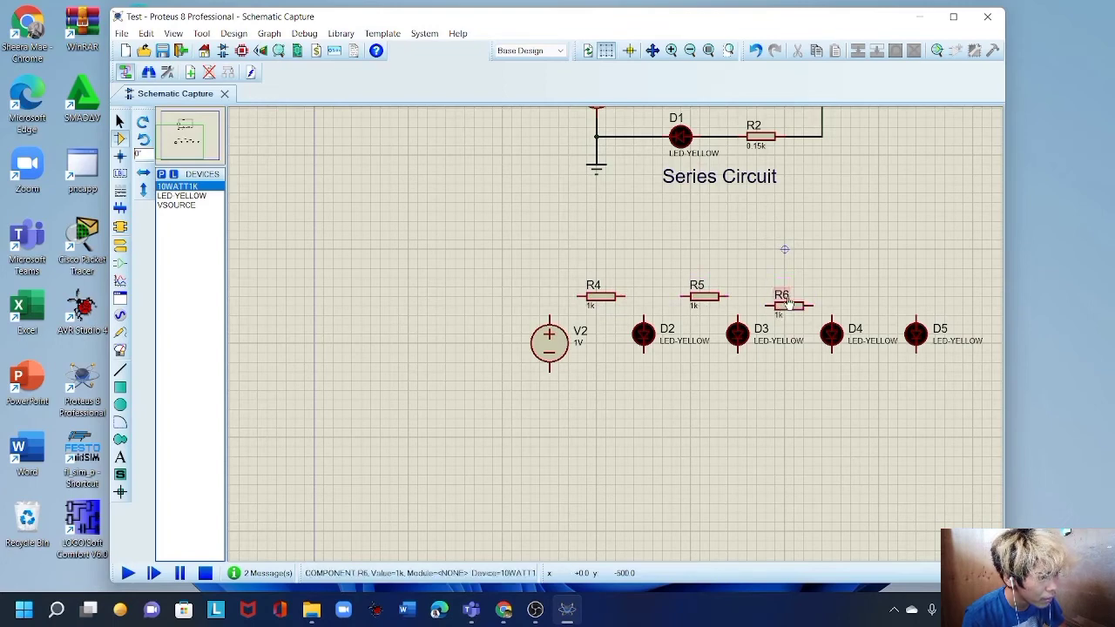
left_click(872, 297)
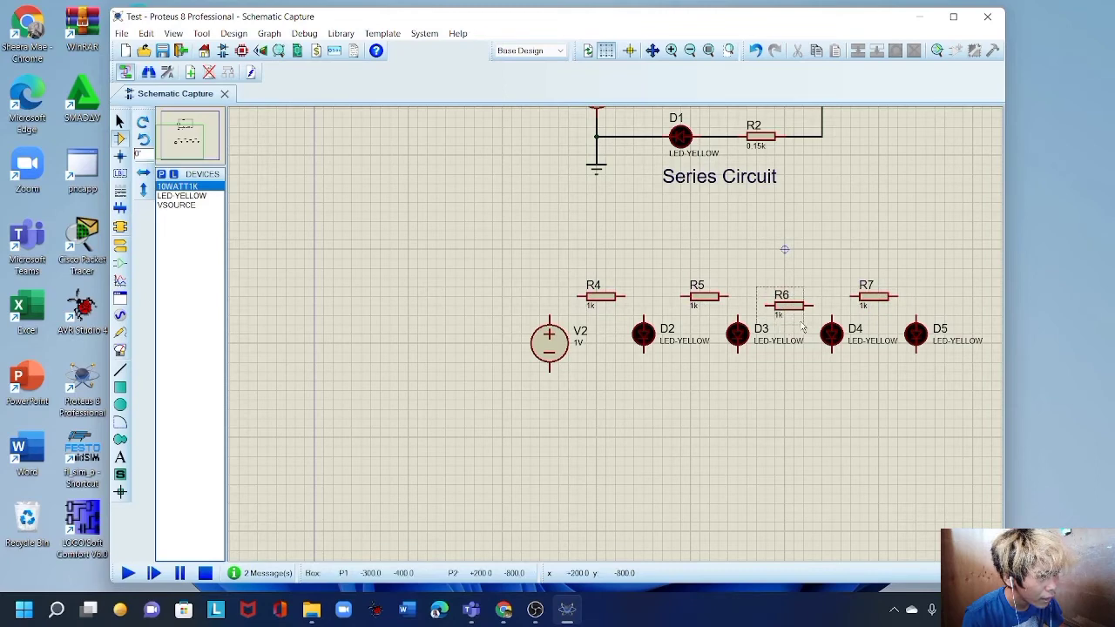
left_click(783, 301)
left_click_drag(786, 304, 788, 297)
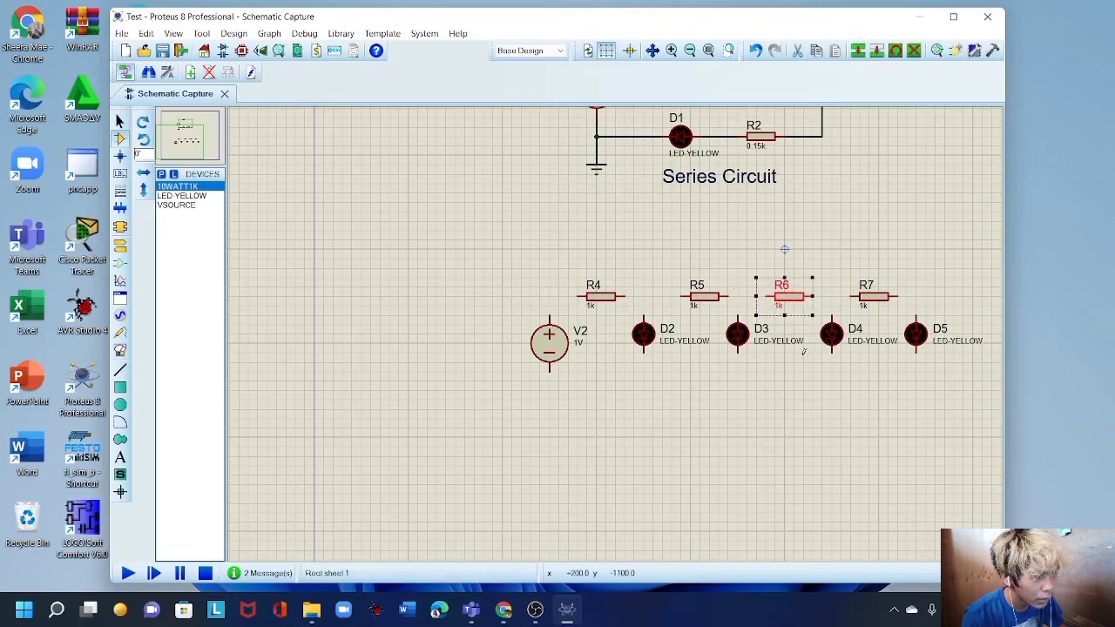
left_click(803, 352)
Place a GROUND terminal below V2.
right_click(424, 319)
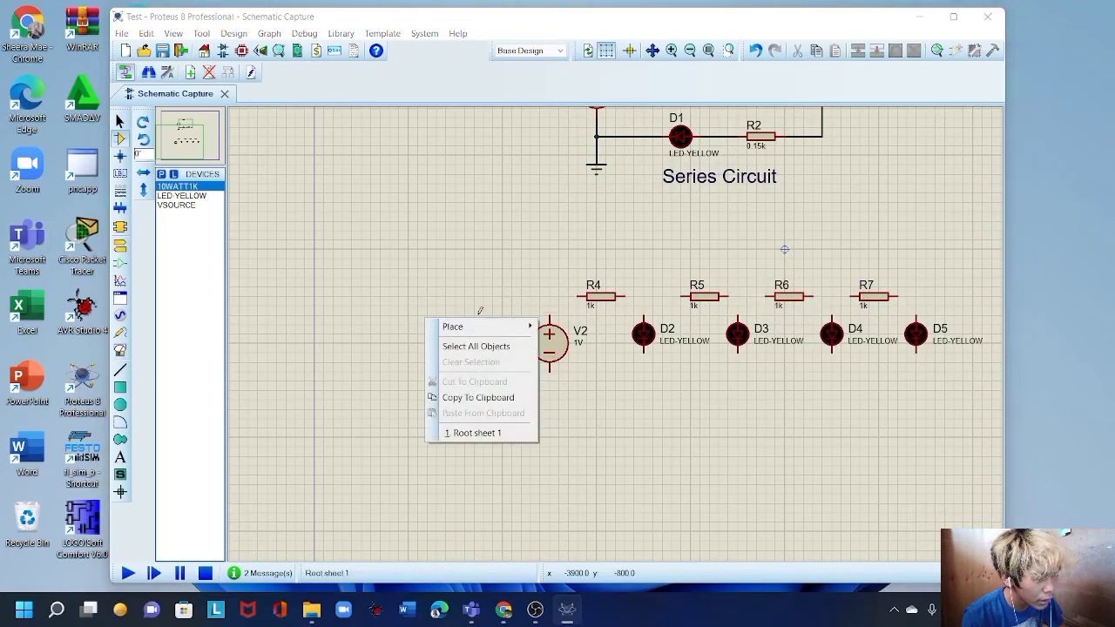
mouse_move(478, 329)
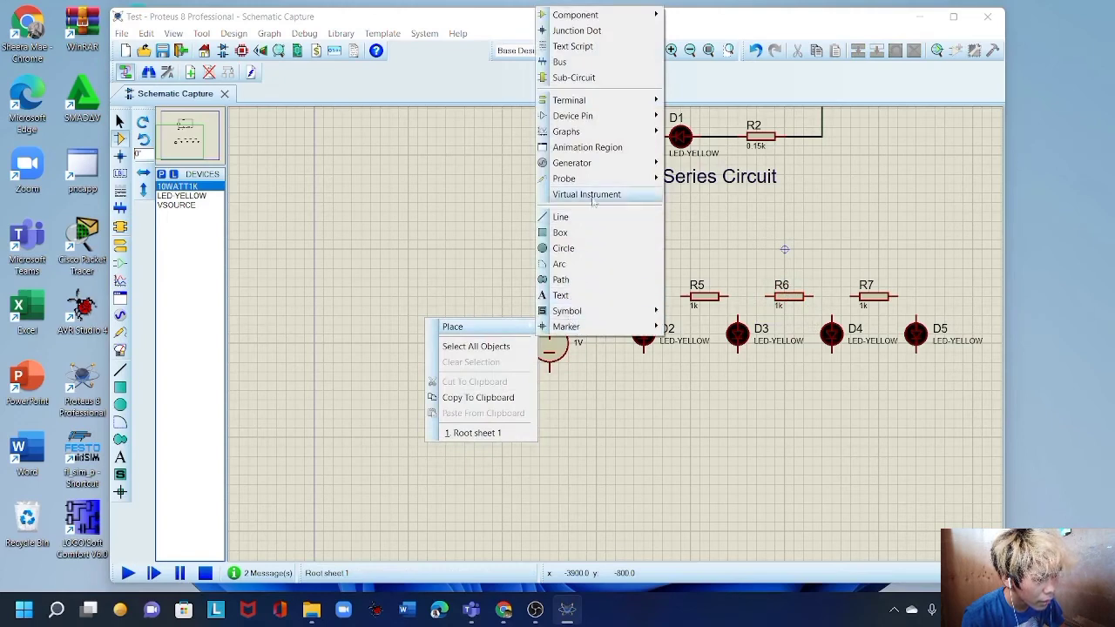
mouse_move(664, 106)
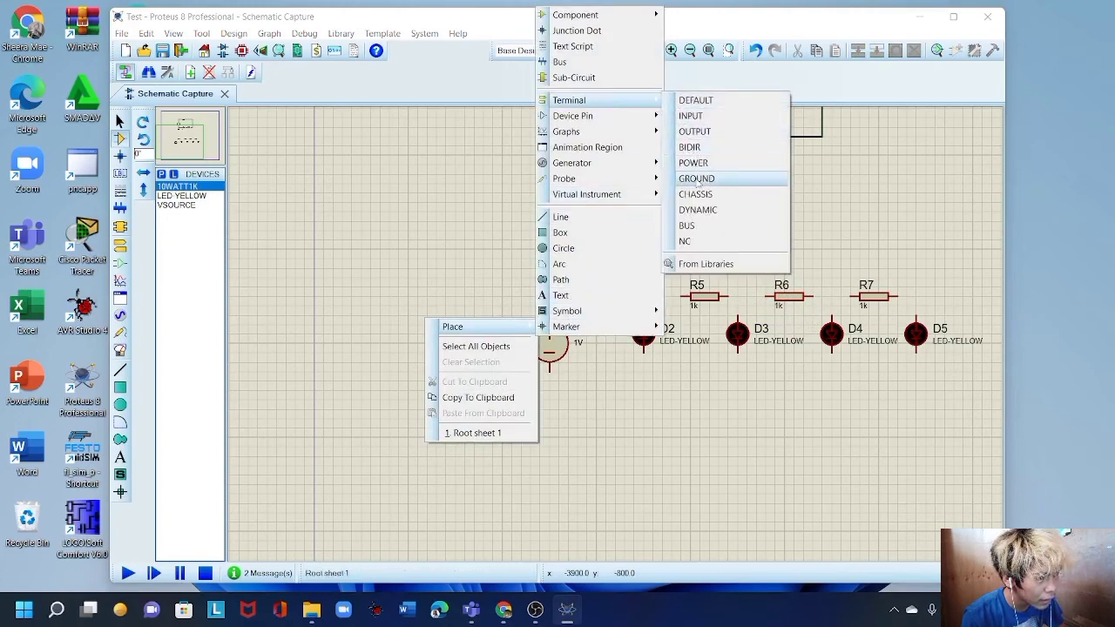
left_click(696, 179)
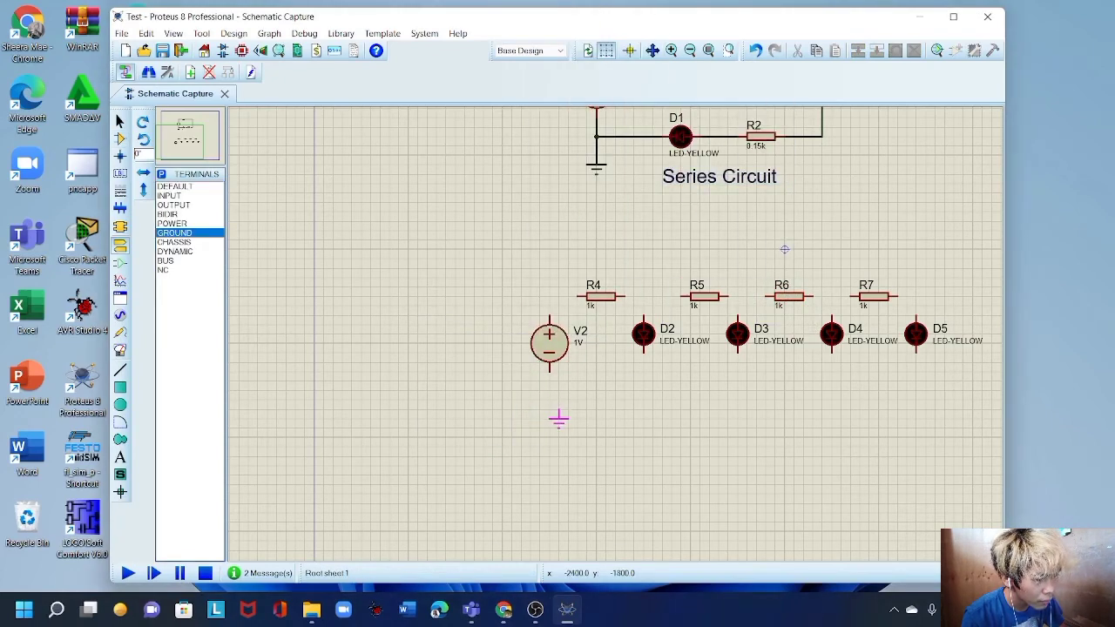
left_click(548, 411)
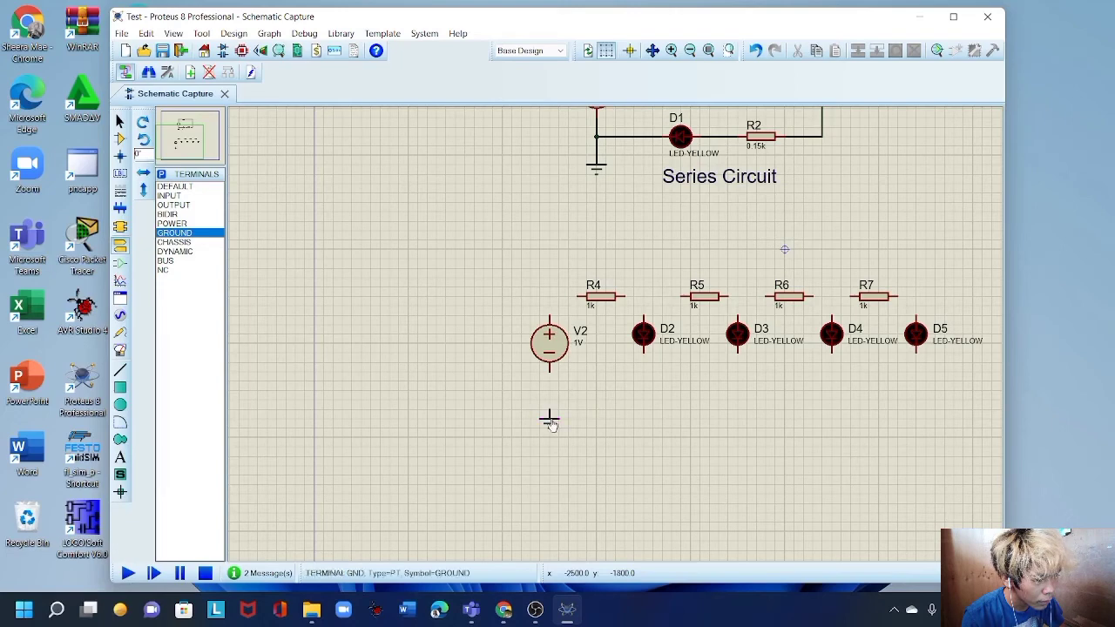
right_click(381, 279)
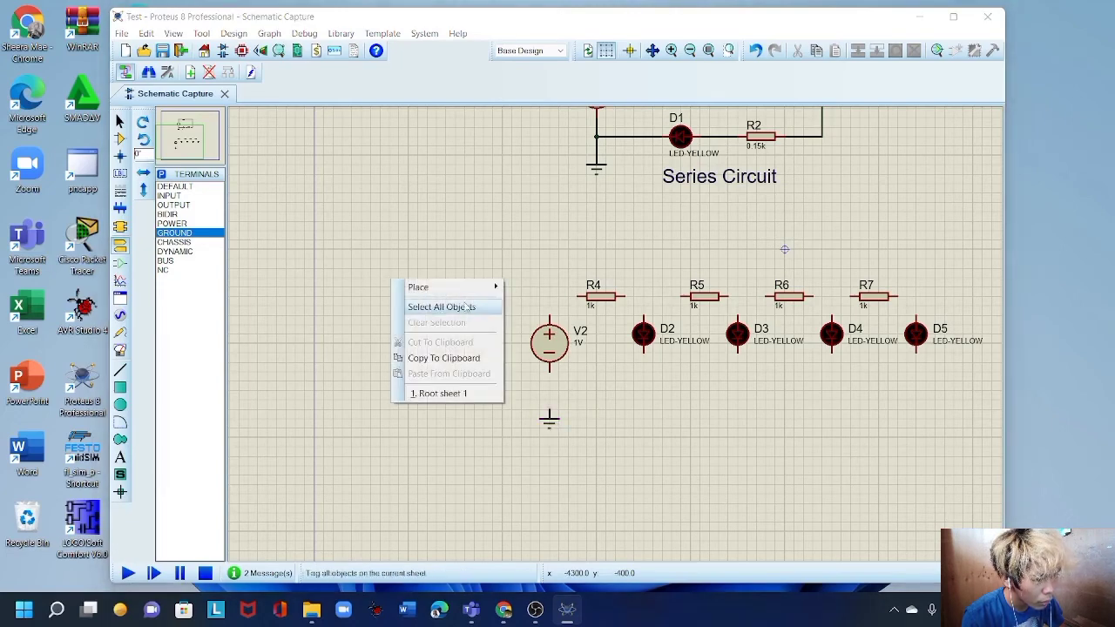
mouse_move(453, 287)
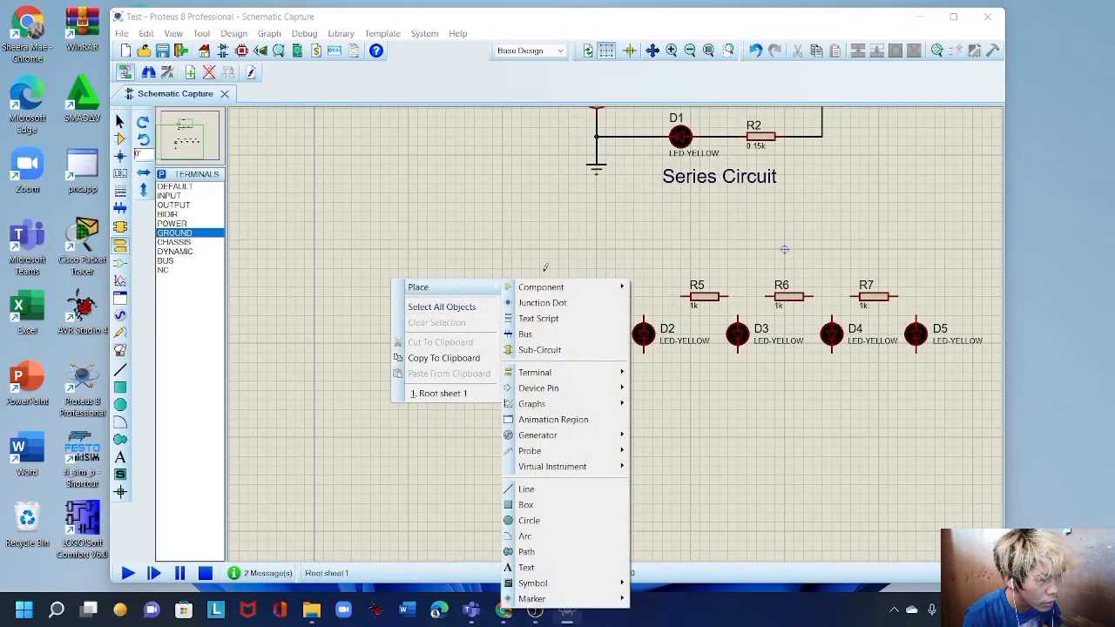
mouse_move(553, 289)
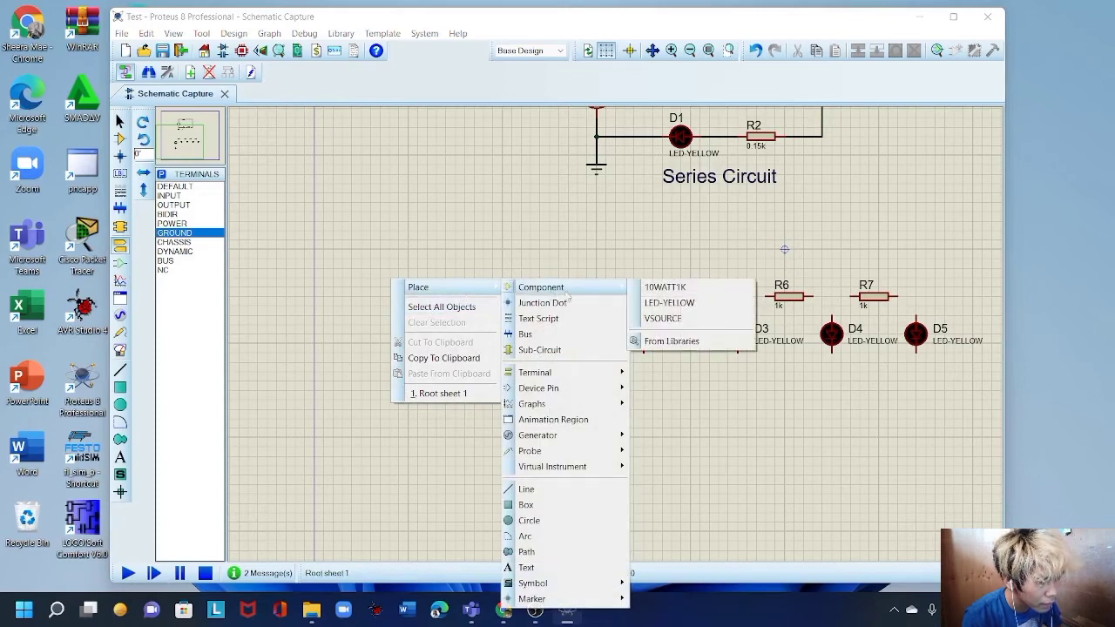
left_click(680, 293)
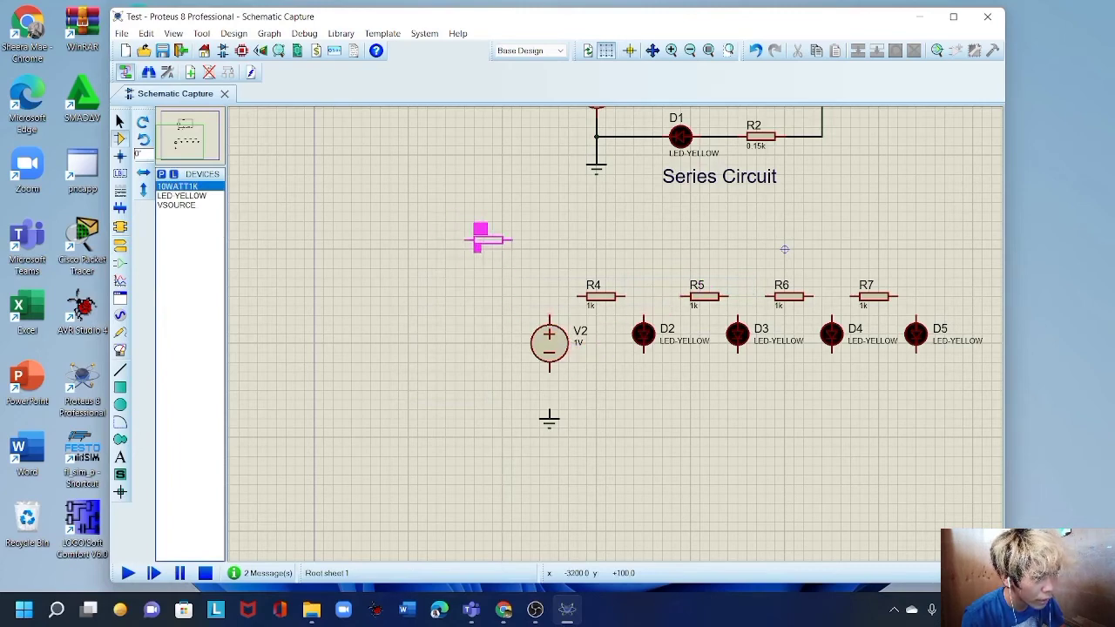
right_click(484, 239)
Wire V2 through R4, R5, R6 and R7 in a chain ending at D5's top.
left_click(547, 311)
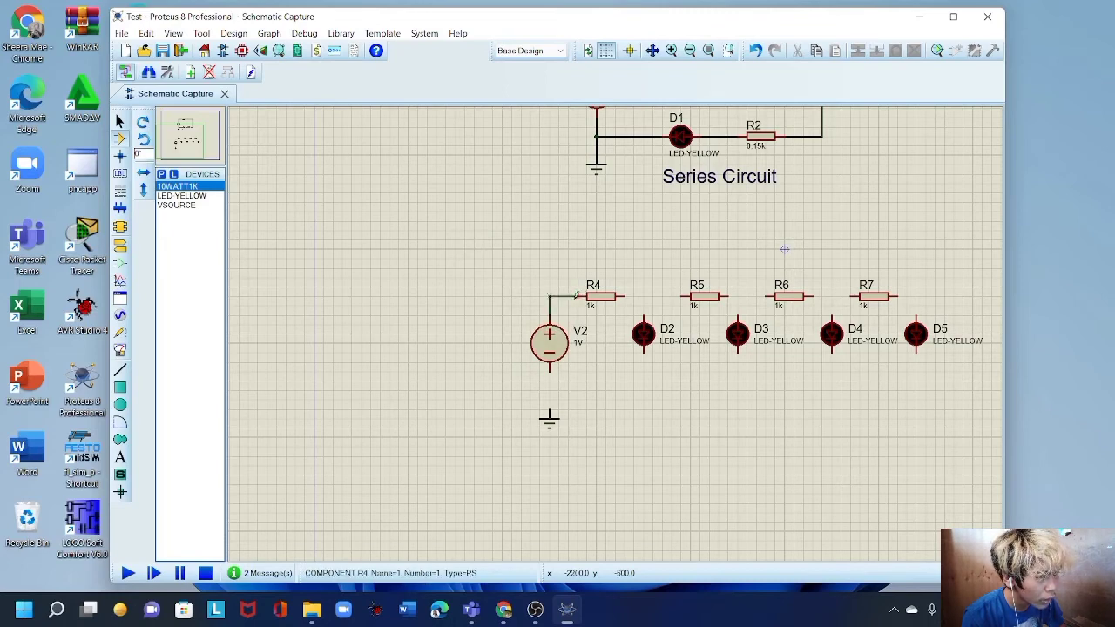
left_click(585, 296)
left_click(623, 296)
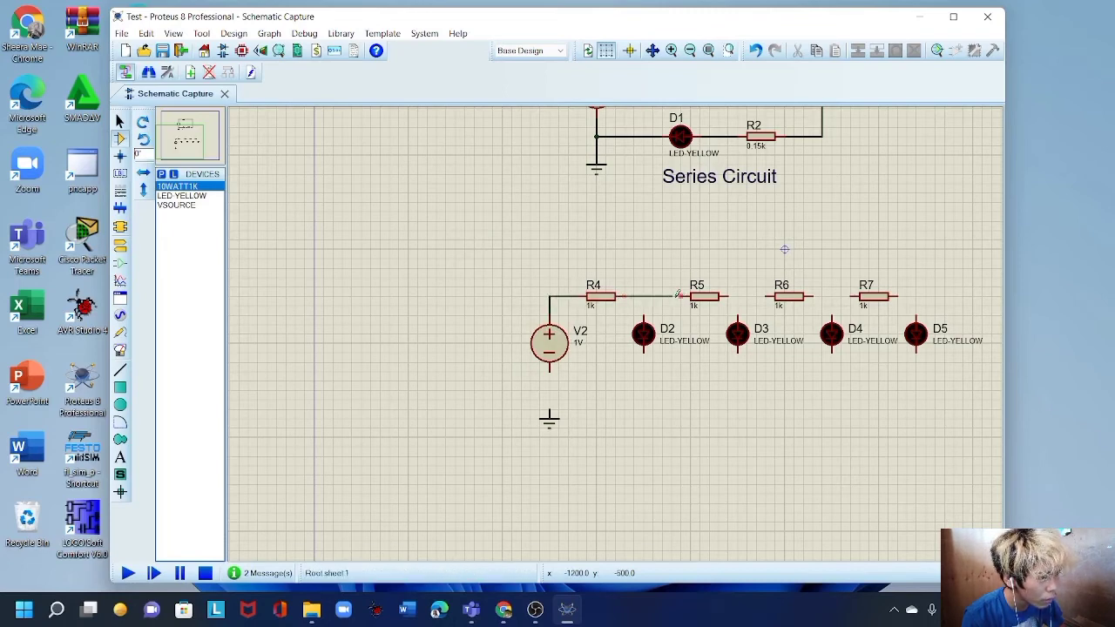
left_click(680, 296)
left_click(726, 297)
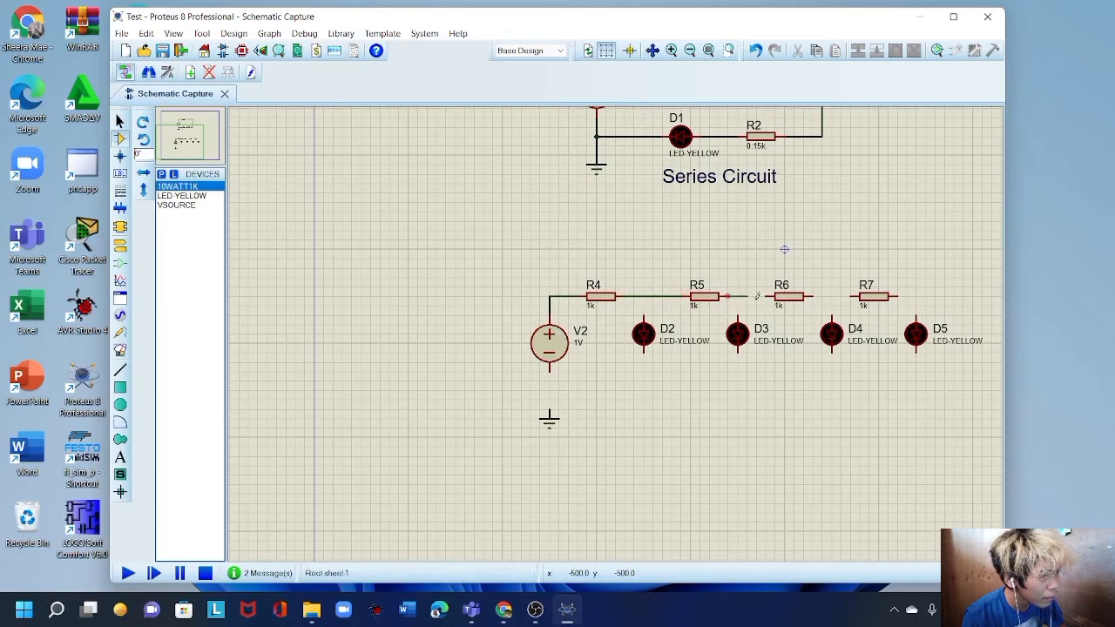
left_click(765, 296)
left_click(810, 296)
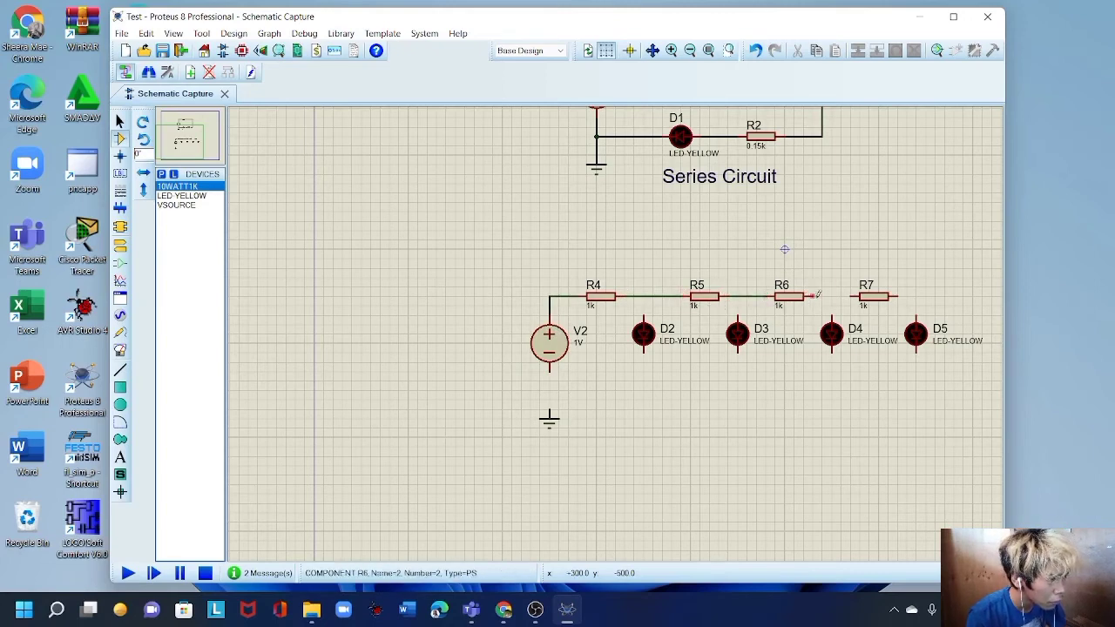
left_click(850, 296)
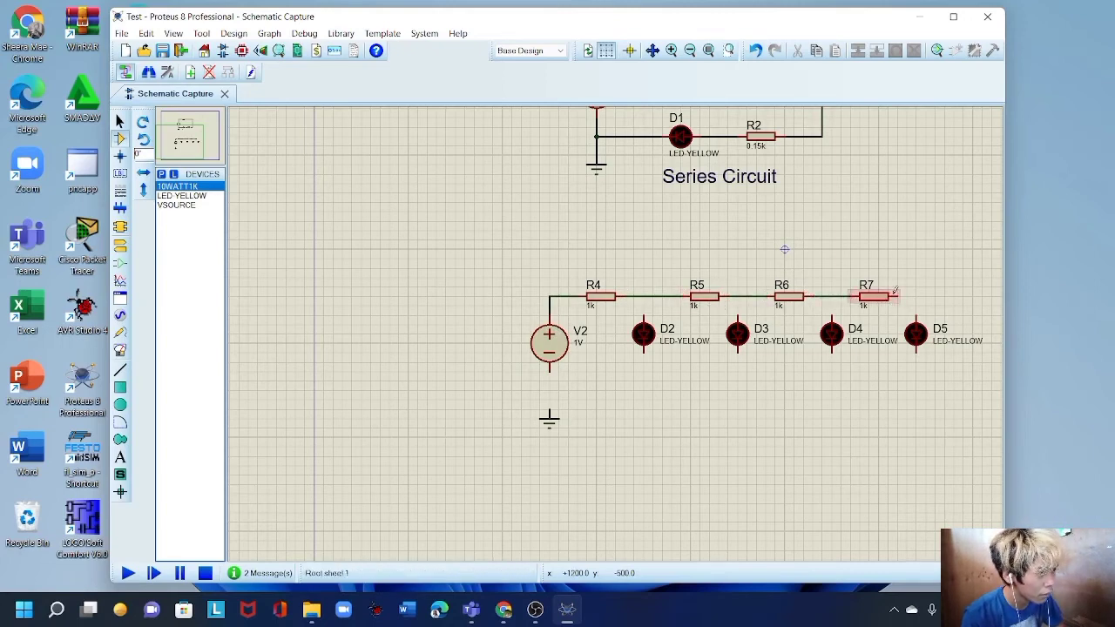
left_click(898, 296)
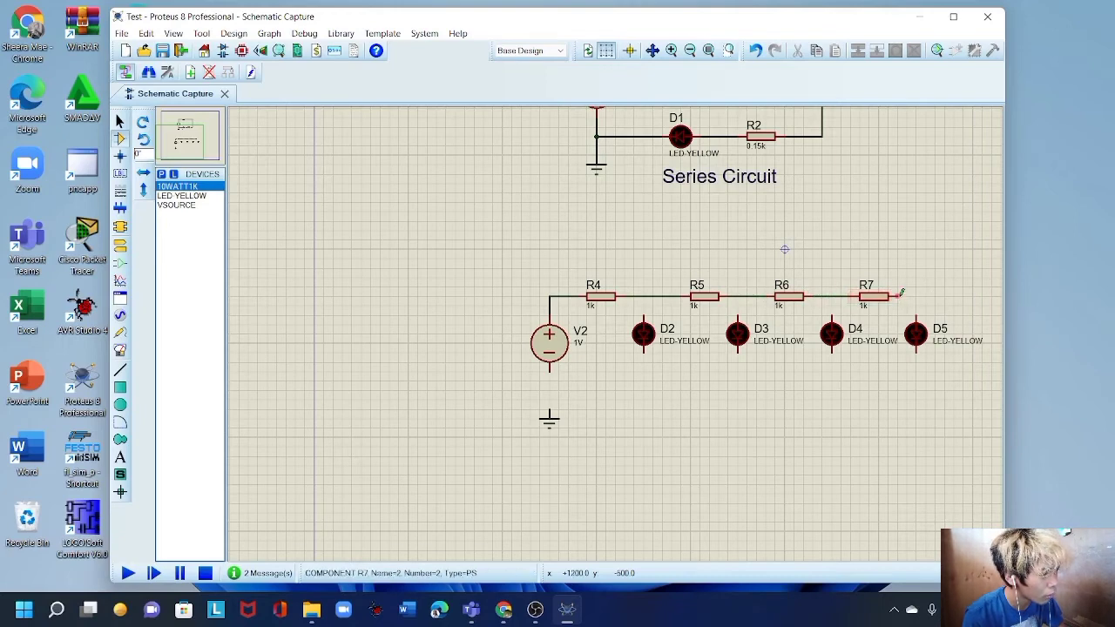
left_click(916, 307)
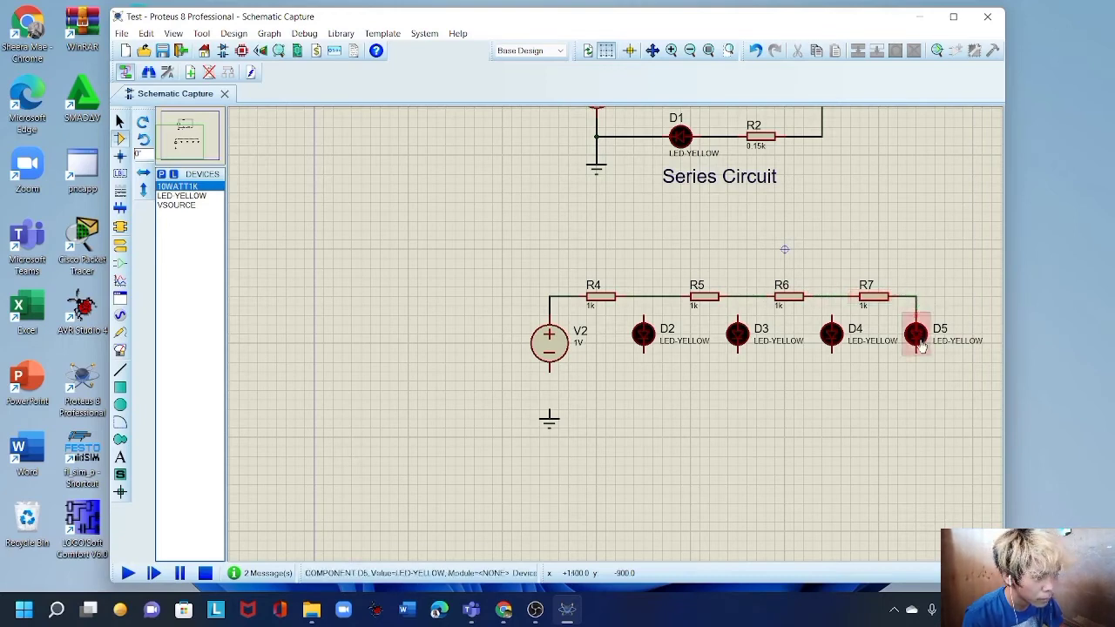
Connect the tops of D2–D4 to the resistor chain and V2's negative terminal to ground.
left_click(643, 318)
left_click(642, 296)
left_click(738, 296)
left_click(832, 316)
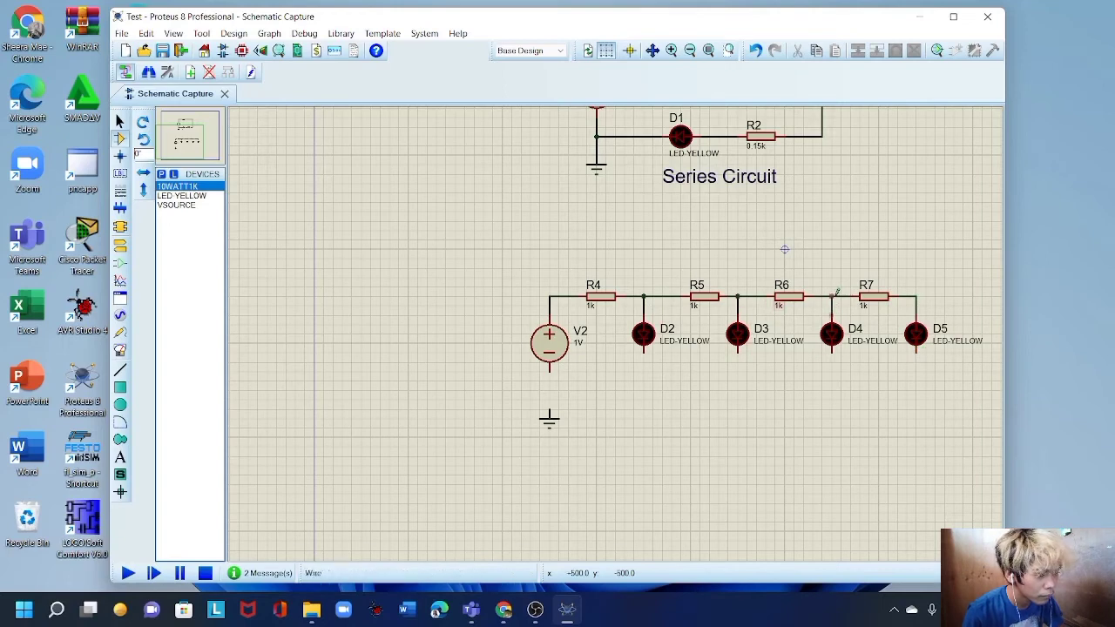
left_click(831, 296)
left_click(550, 371)
Join the bottoms of D2–D5 into a common return rail back to V2's ground wire.
left_click(550, 409)
left_click(643, 353)
left_click(550, 380)
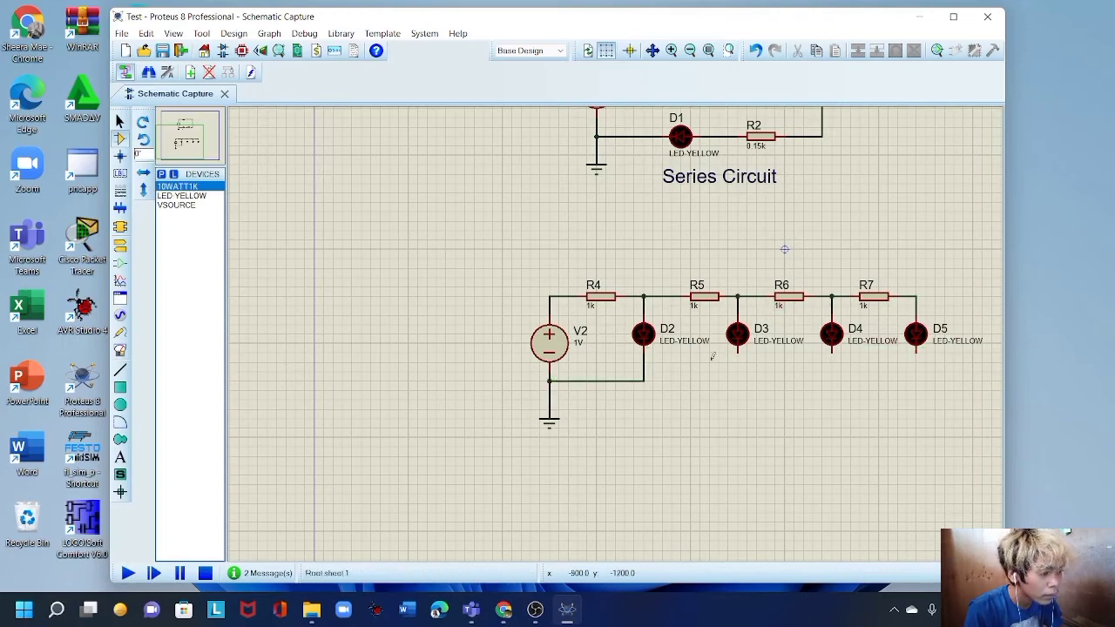
left_click(737, 353)
left_click(643, 381)
left_click(832, 352)
left_click(737, 381)
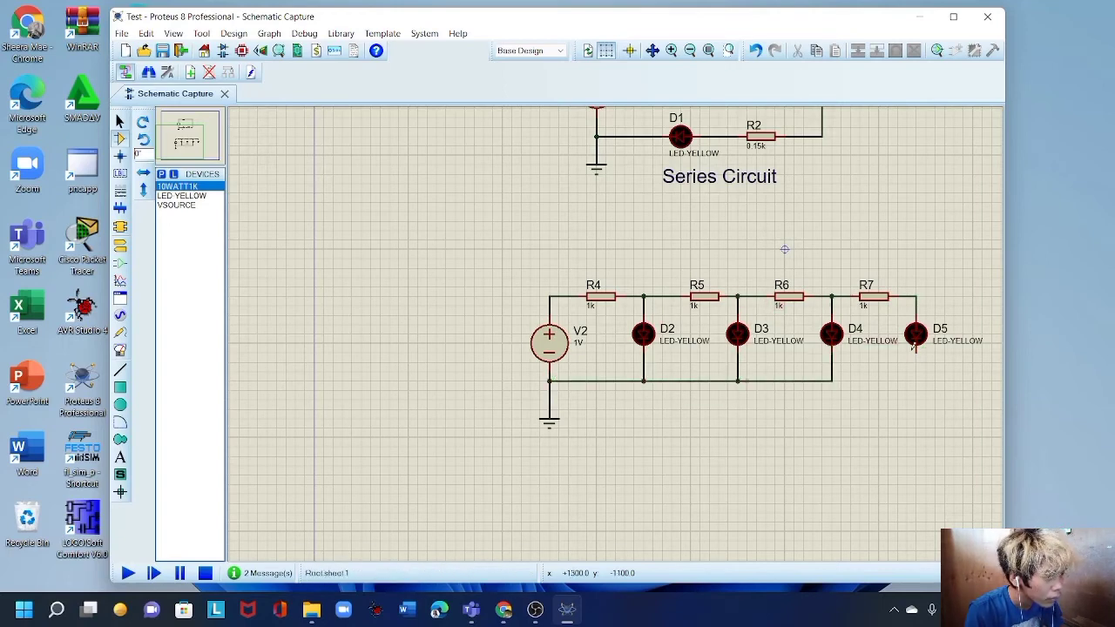
left_click(916, 352)
left_click(832, 380)
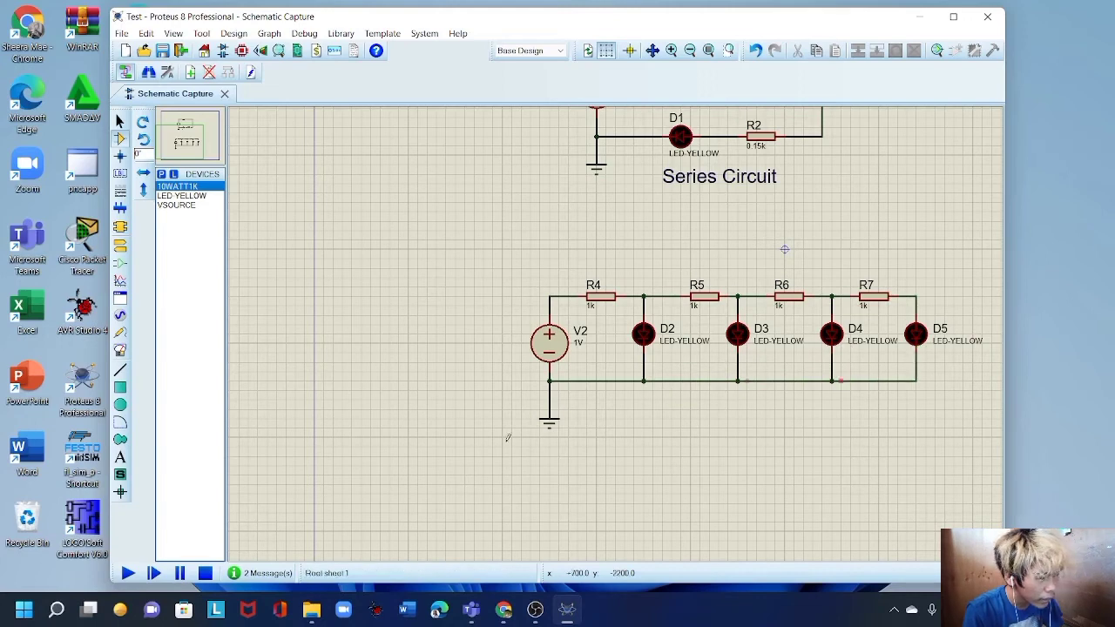
In V2's Edit Component dialog, replace the 1V voltage with 5V.
left_click(554, 346)
left_click(555, 346)
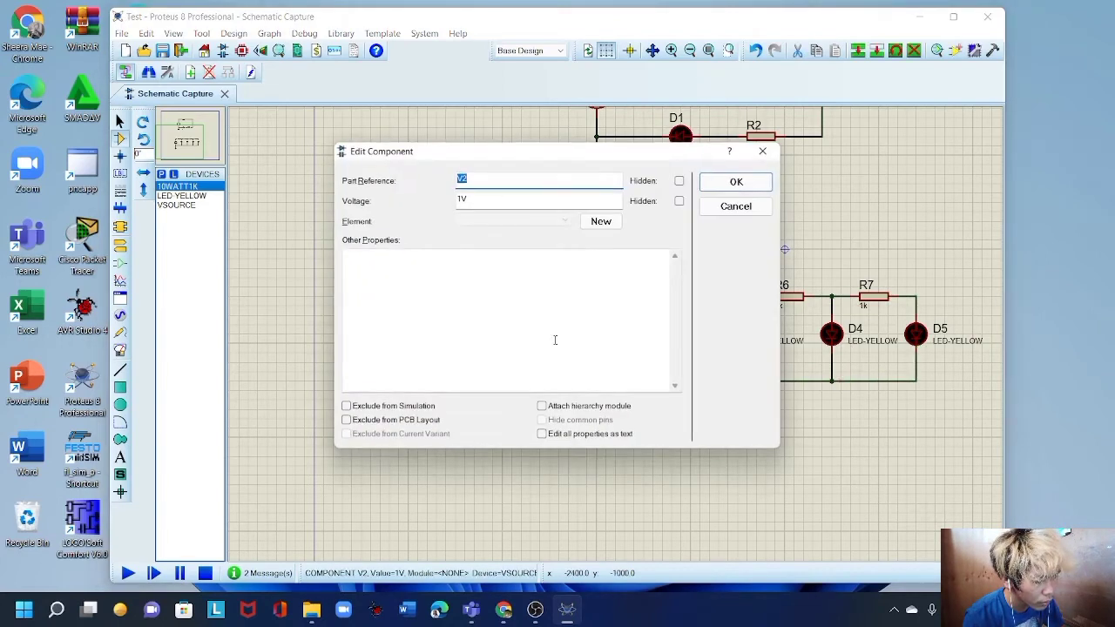
left_click(512, 200)
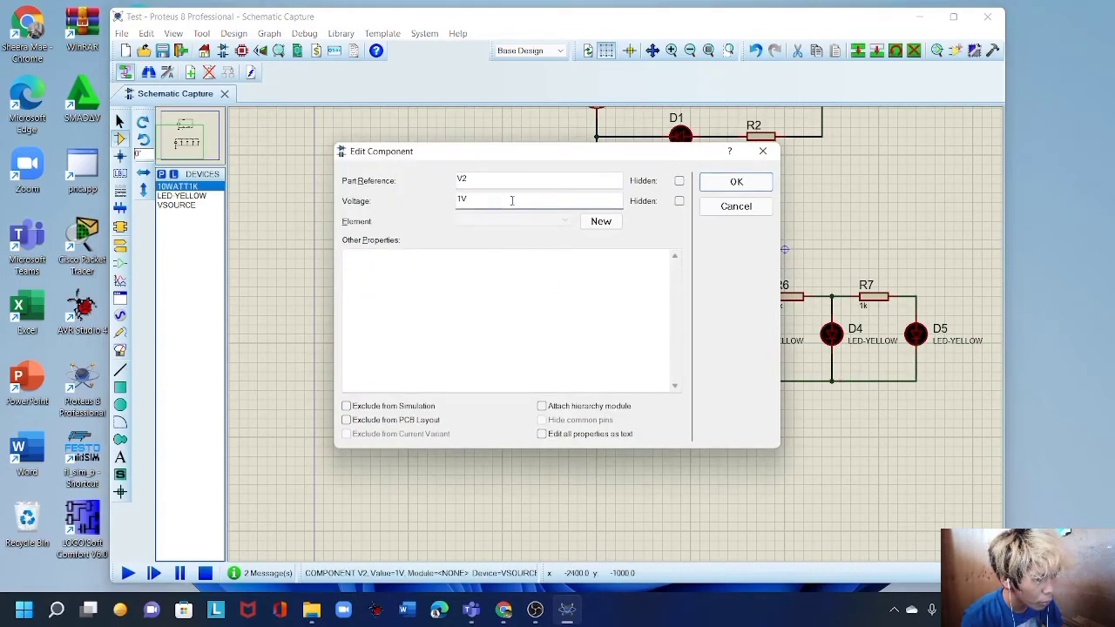
key("shift+Tab")
left_click(495, 205)
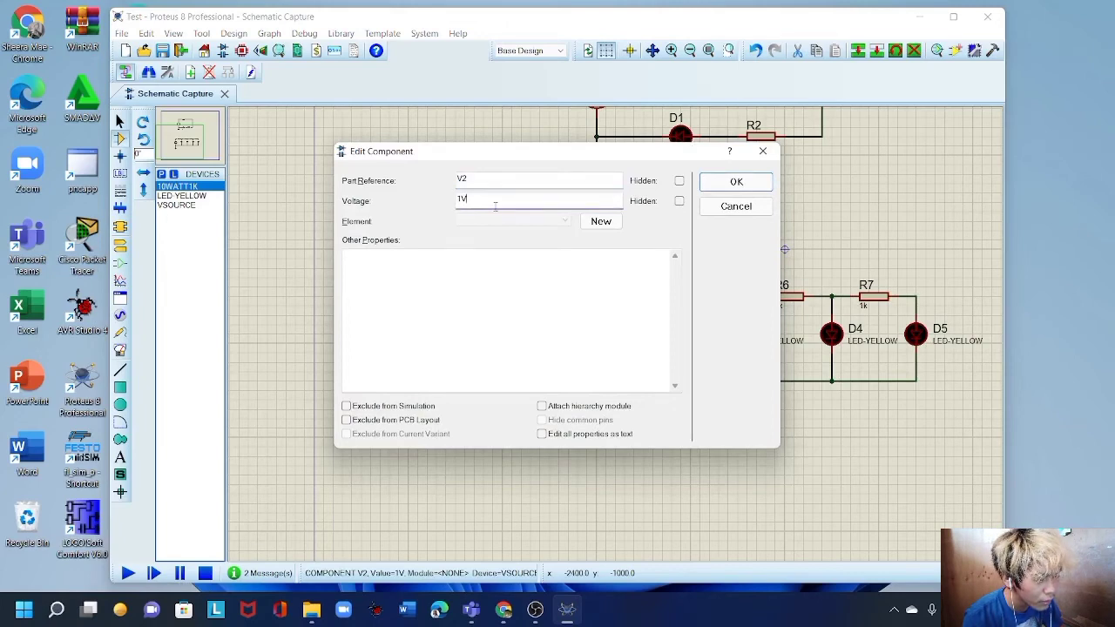
double_click(497, 204)
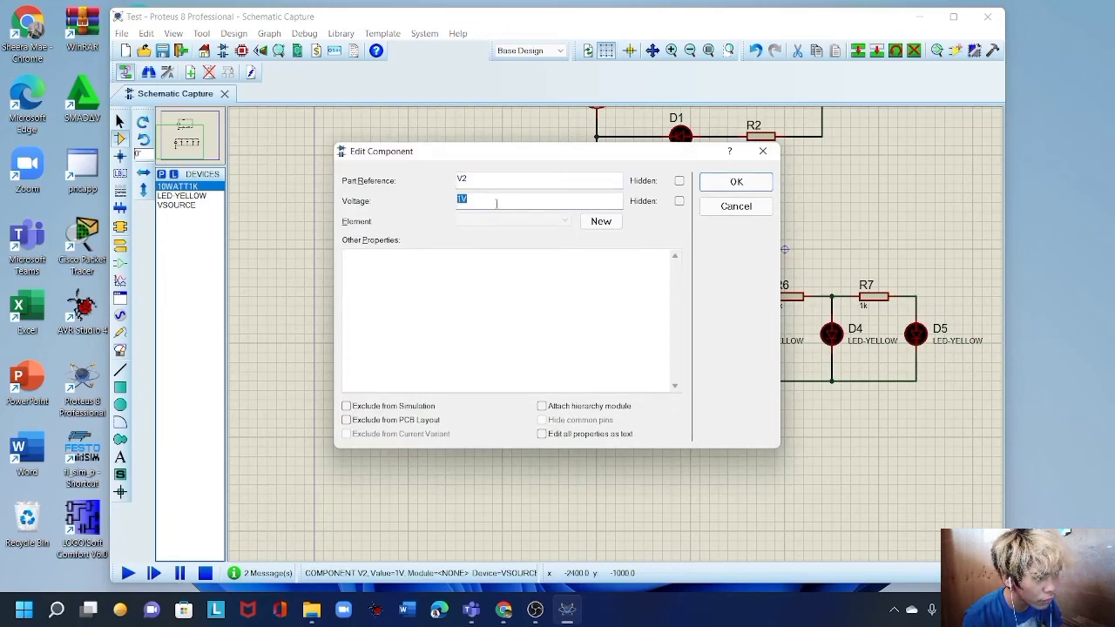
type("5")
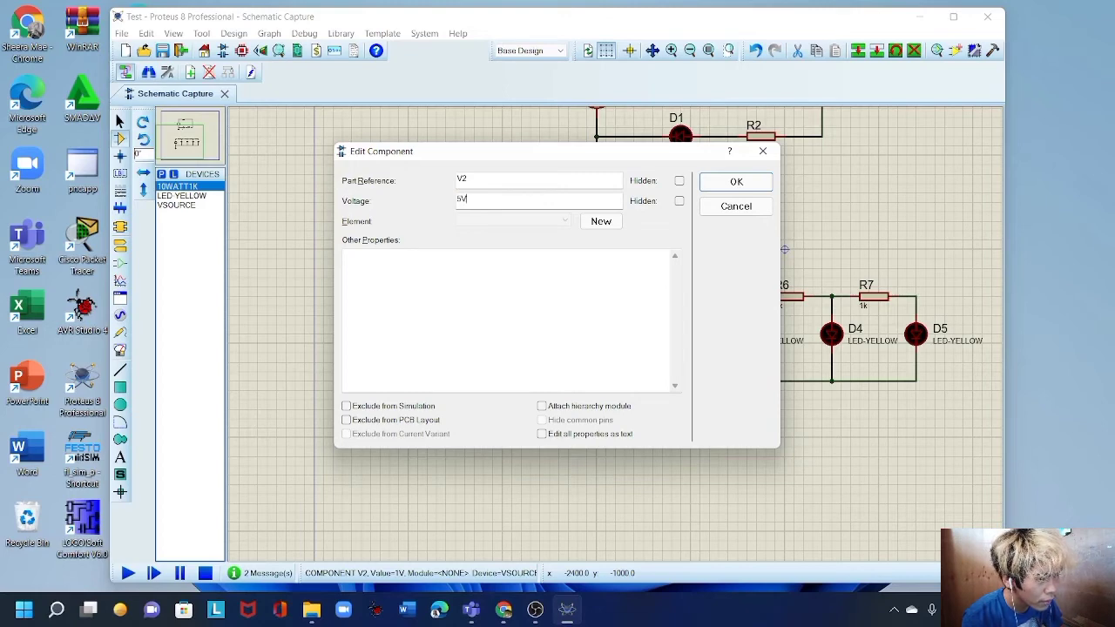
type("V")
Confirm V2 at 5V and set R4's resistance to 0.15k.
left_click(735, 181)
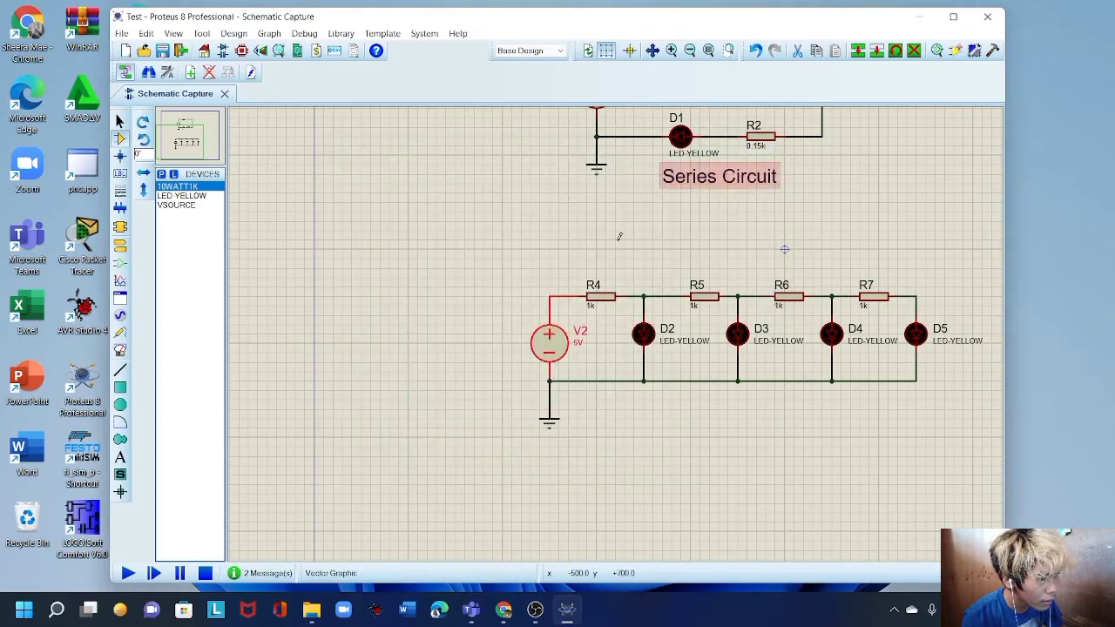
double_click(603, 294)
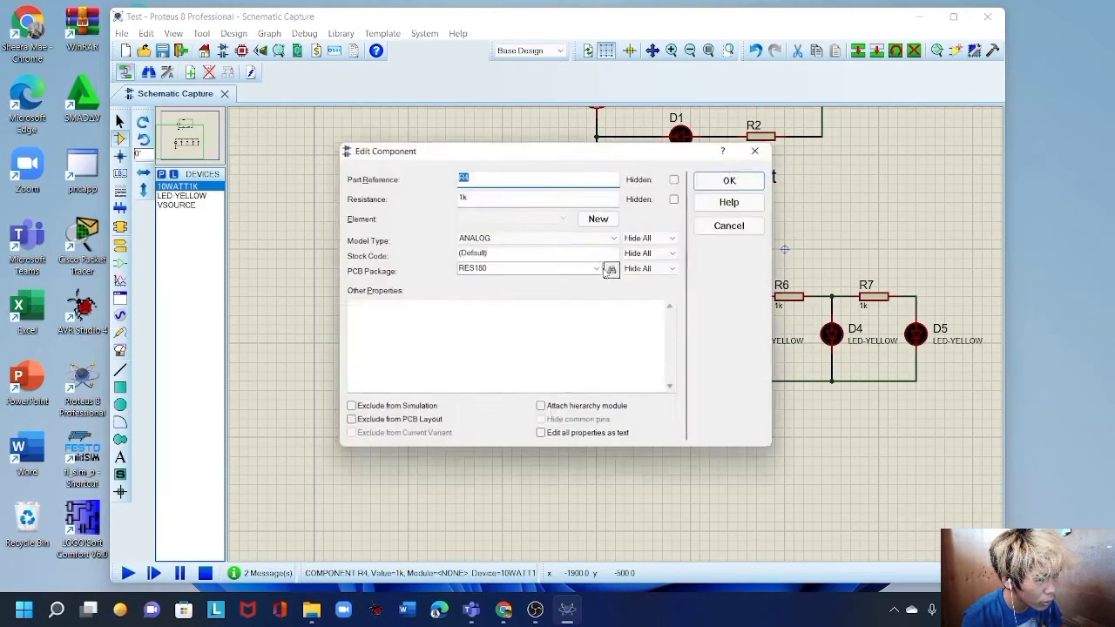
key("Tab")
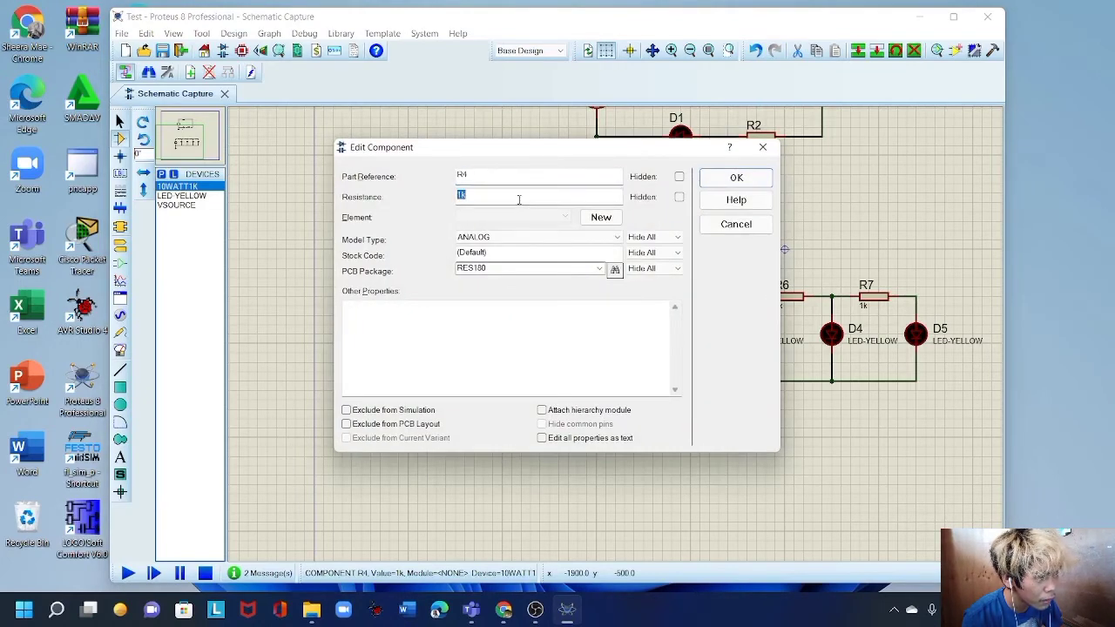
type("0.15")
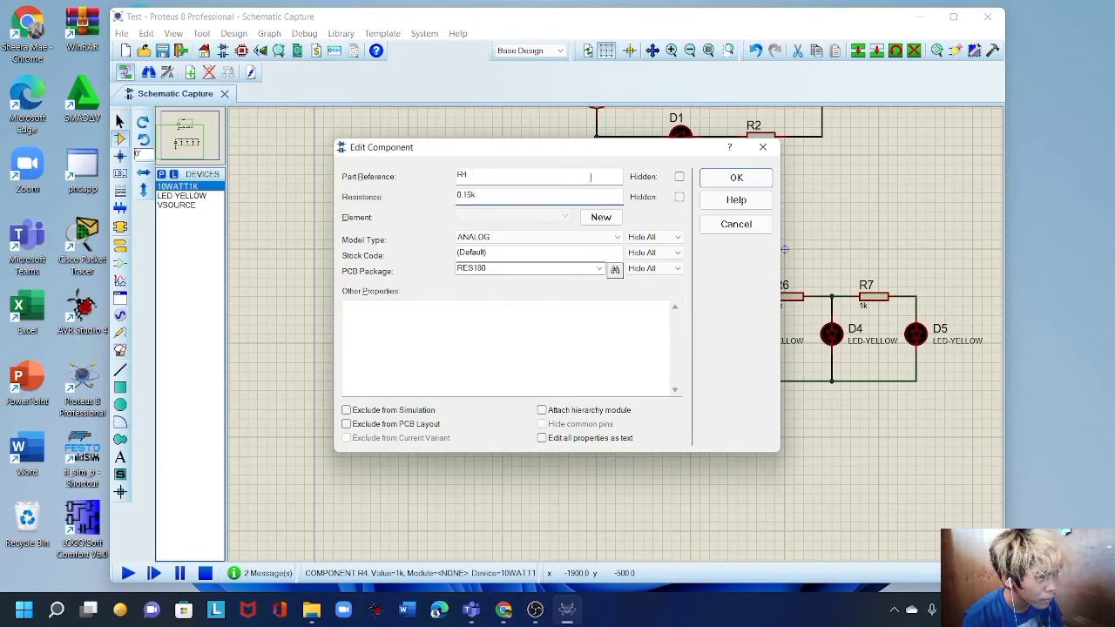
left_click(736, 178)
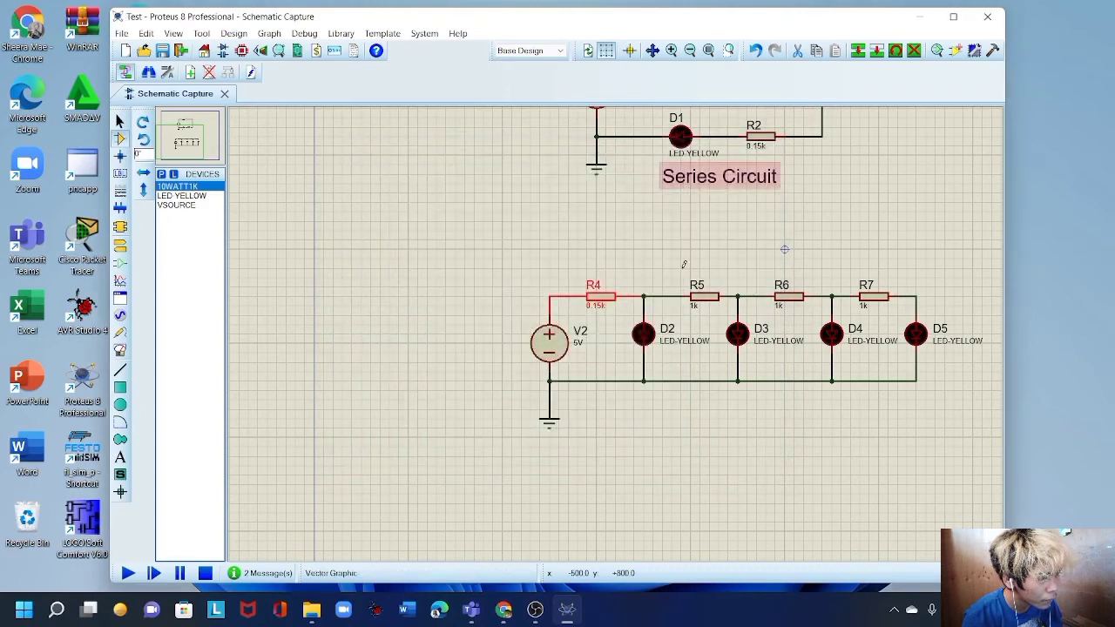
double_click(607, 309)
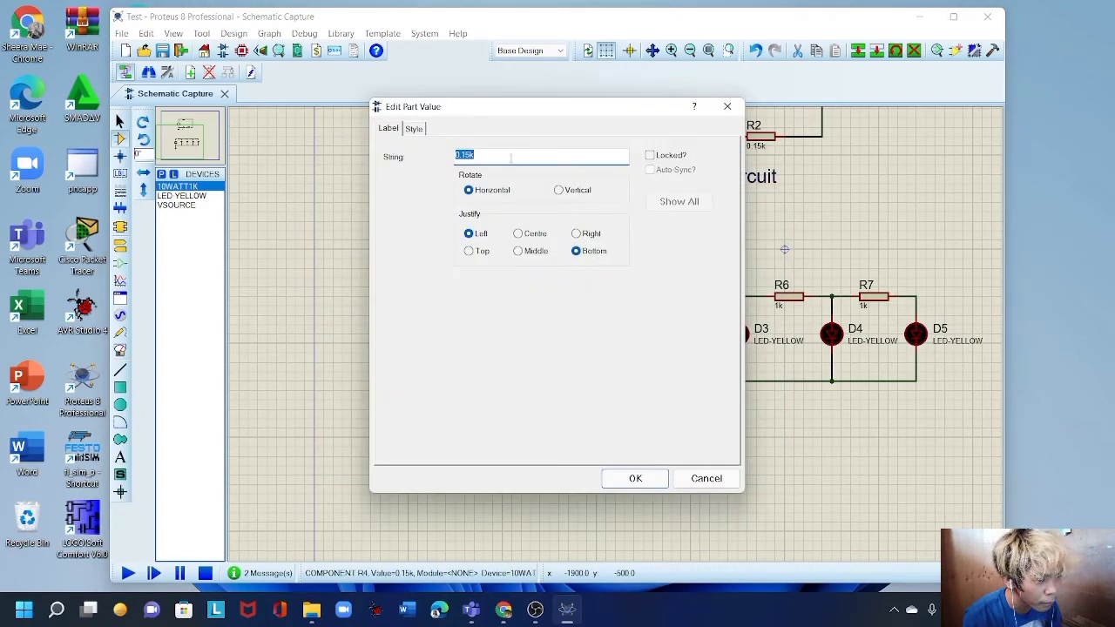
left_click(719, 480)
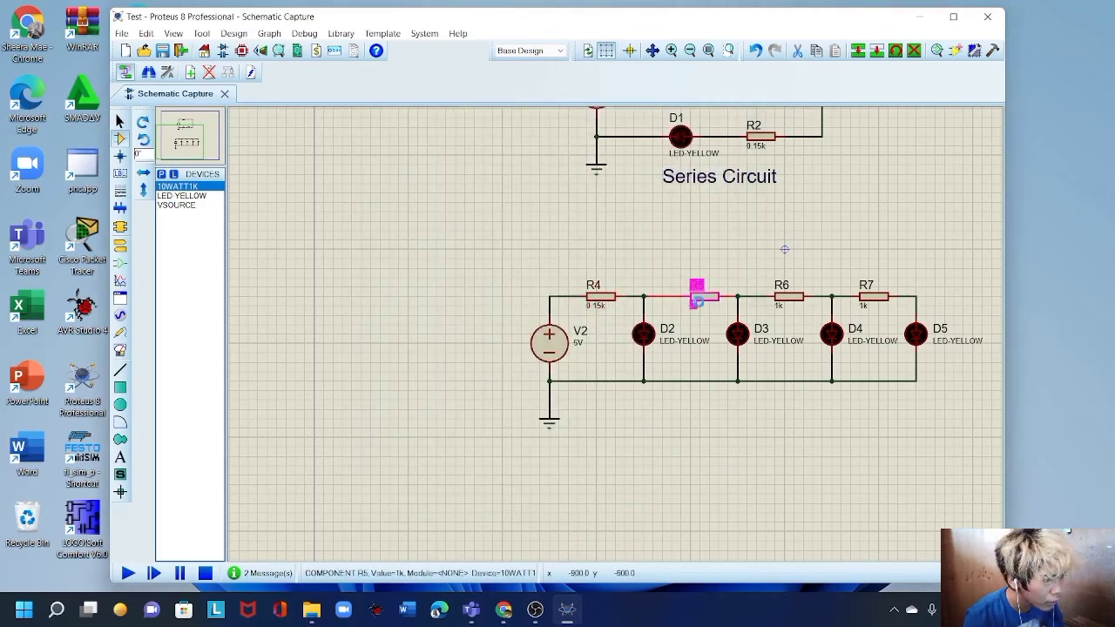
Set the values of R5, R6 and R7 to 0.15k each.
double_click(696, 301)
type("0.15k")
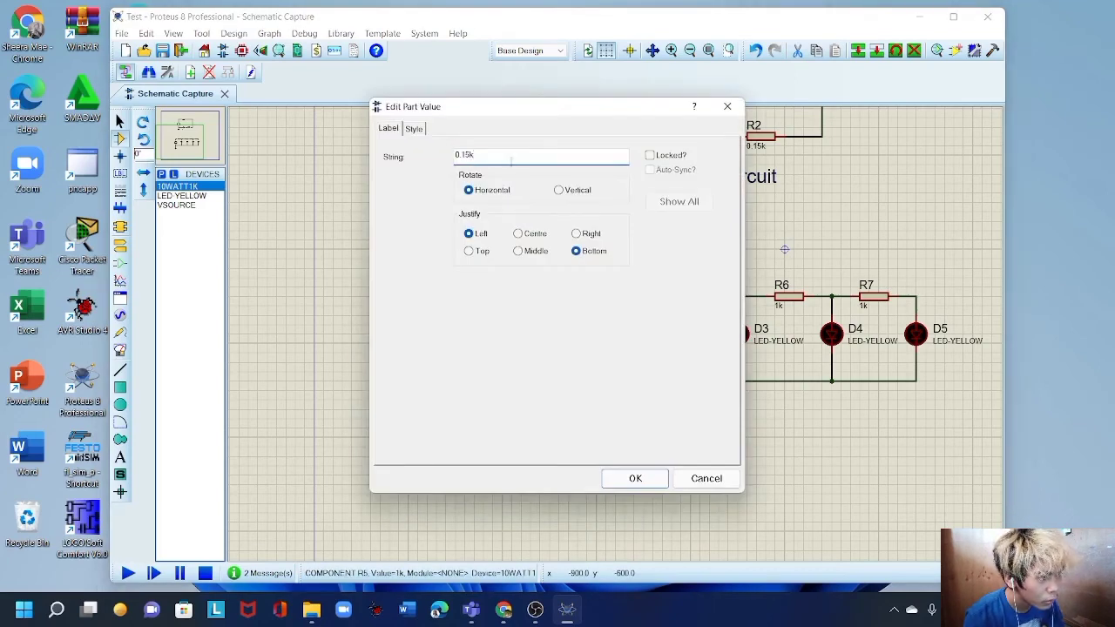
left_click(635, 478)
double_click(778, 304)
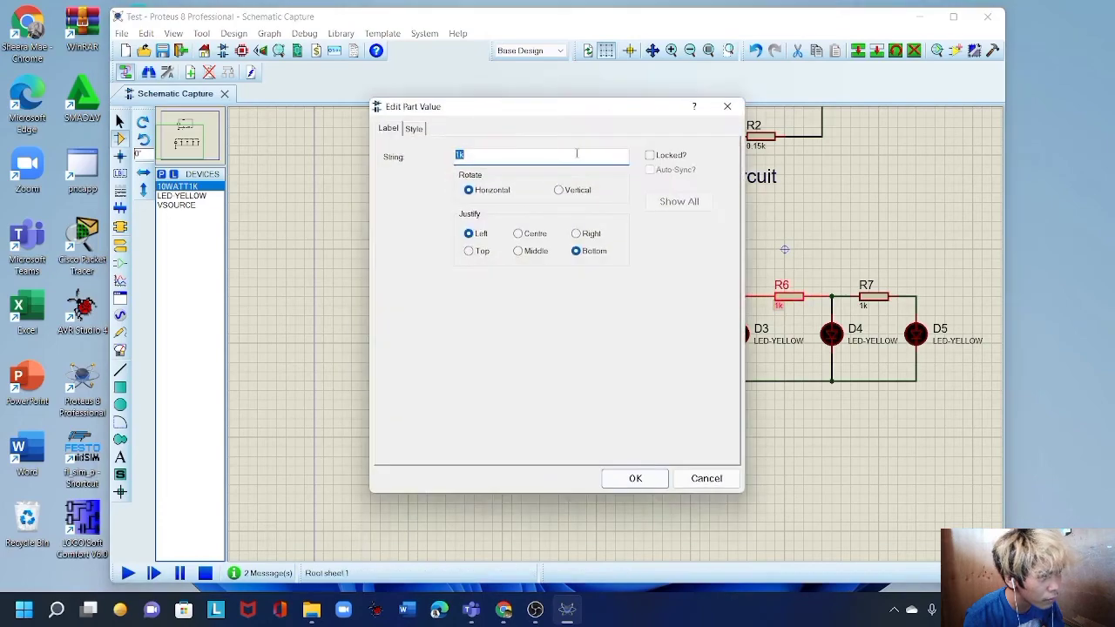
type("0.15k")
left_click(635, 478)
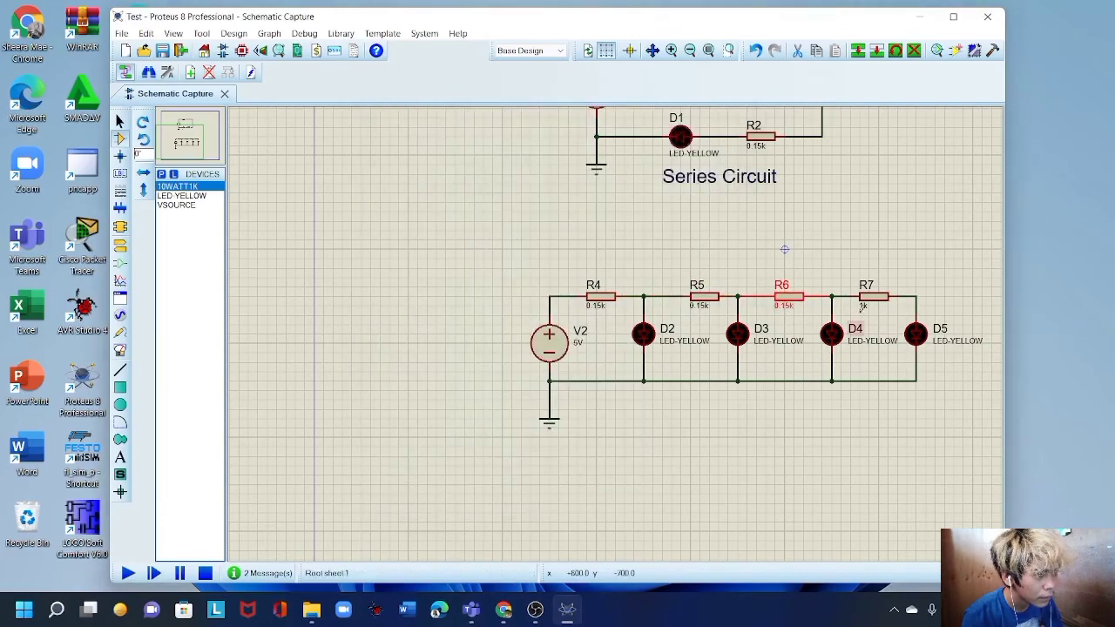
double_click(862, 305)
type("0.15k")
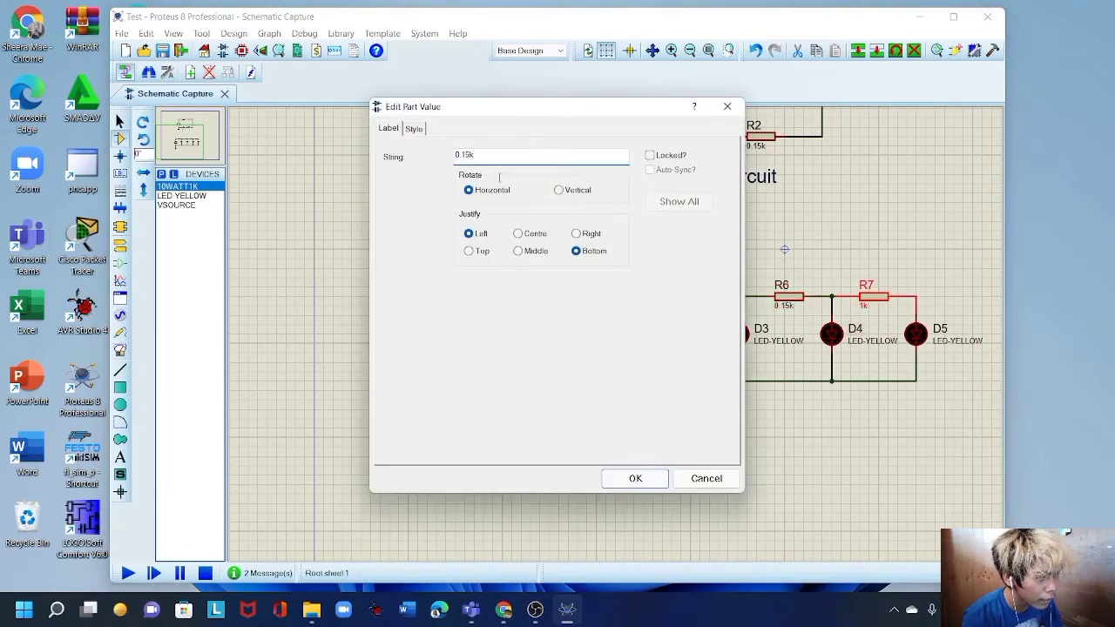
left_click(635, 478)
scroll(610, 346, "down", 1)
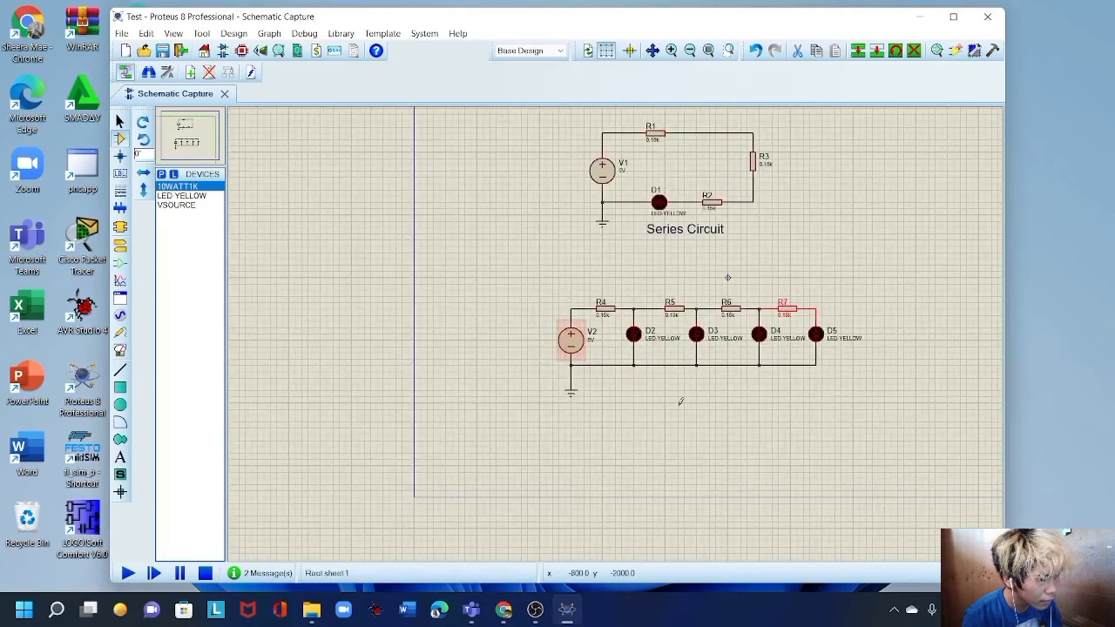
Add a 2D text label reading 'Parallel Circuit' beneath the multi-LED circuit.
scroll(679, 398, "up", 1)
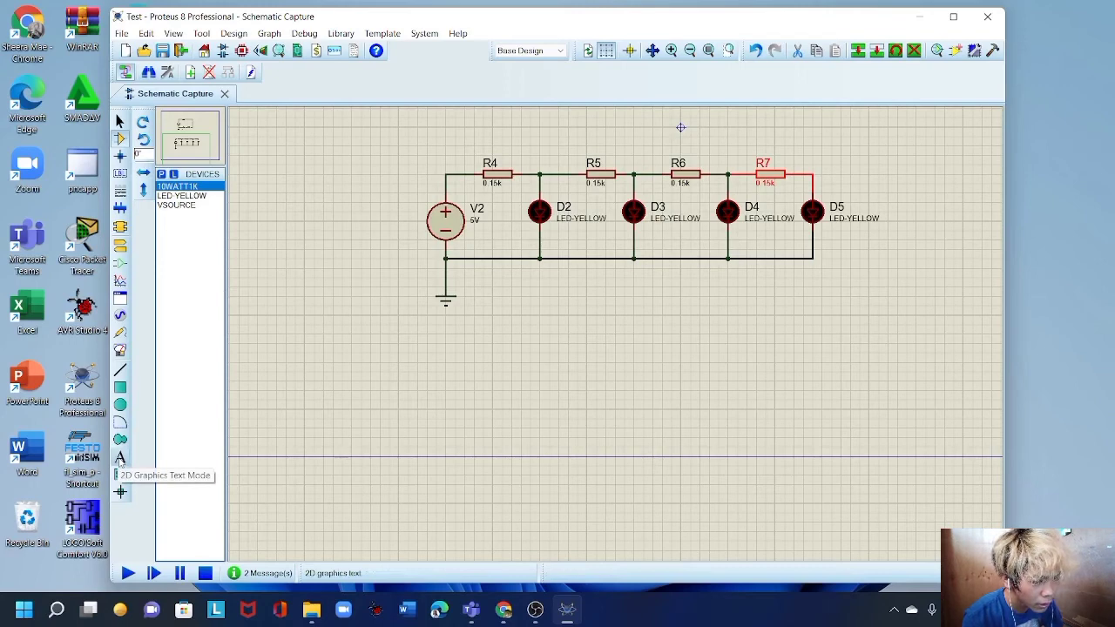
left_click(120, 459)
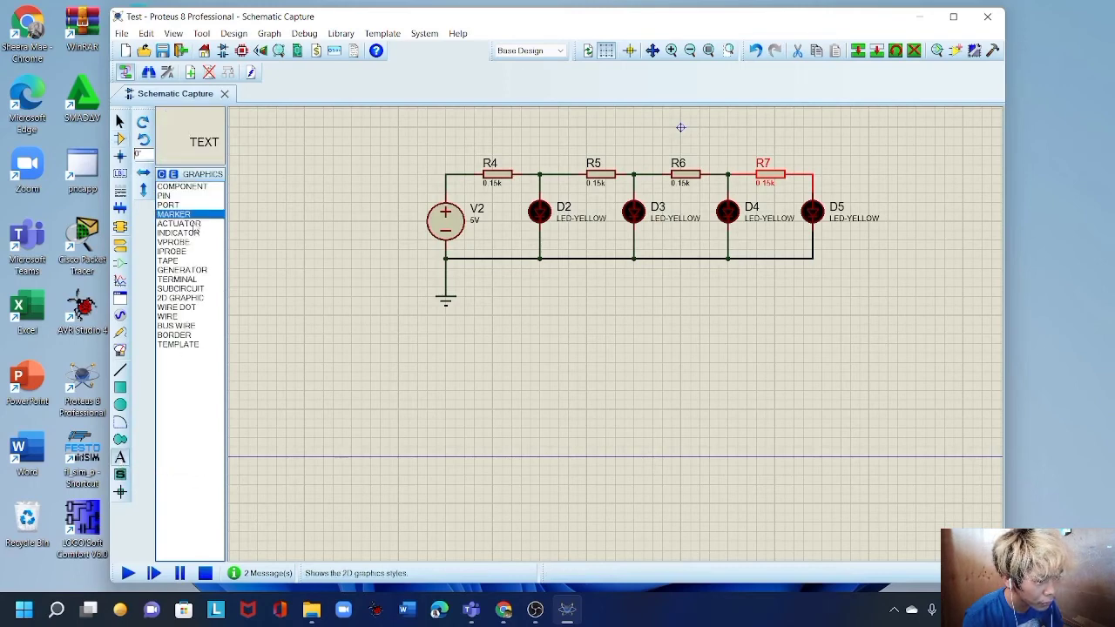
left_click(566, 298)
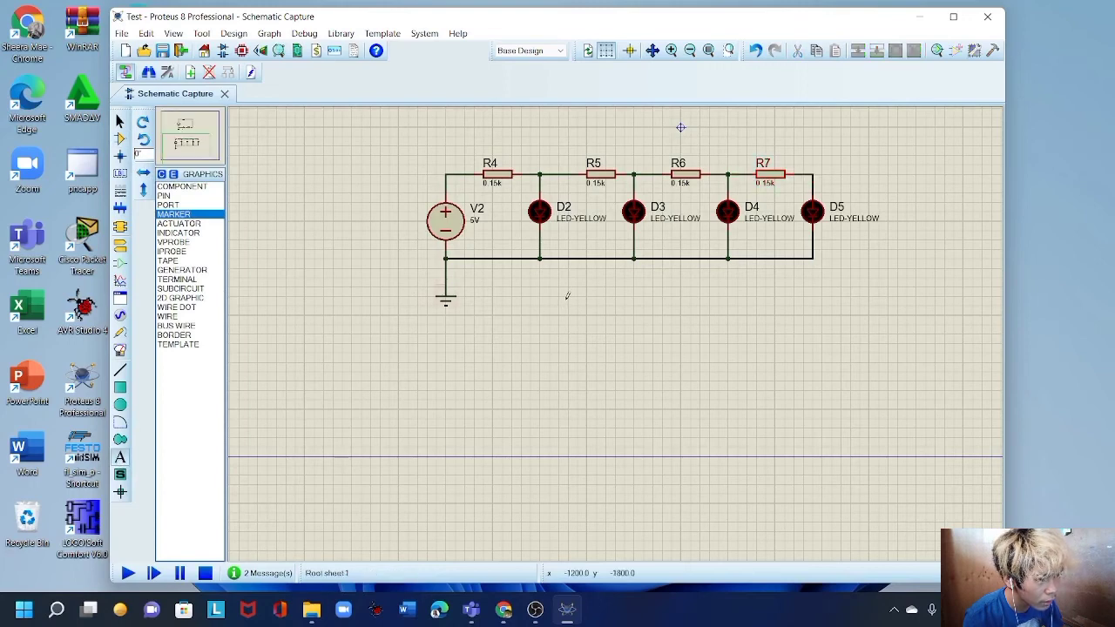
left_click(566, 297)
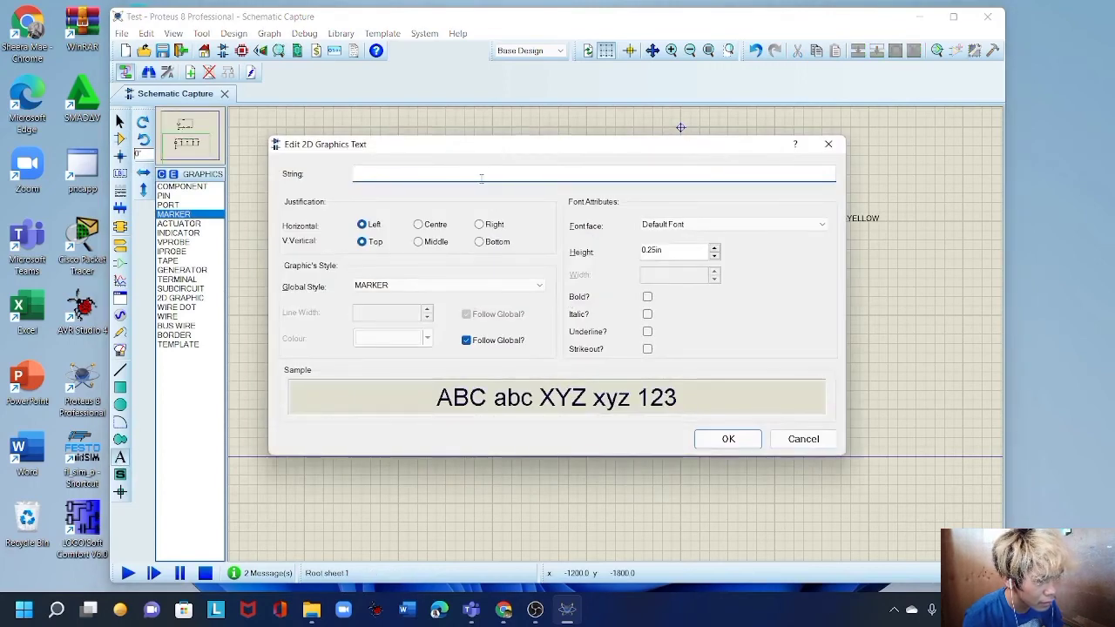
type("Pa")
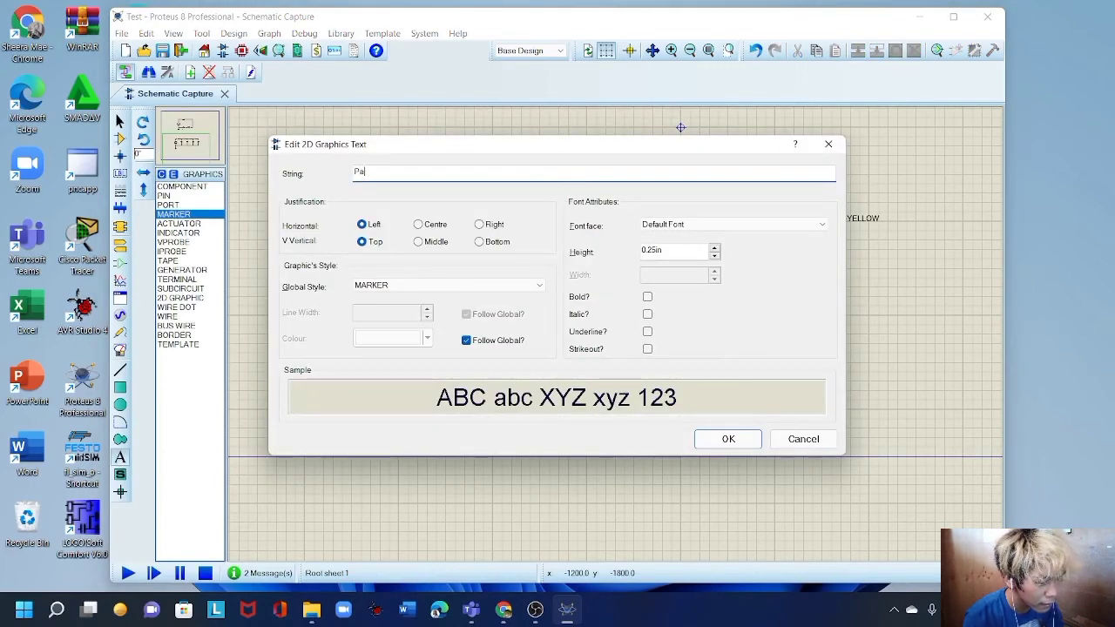
type("rallel Circuit")
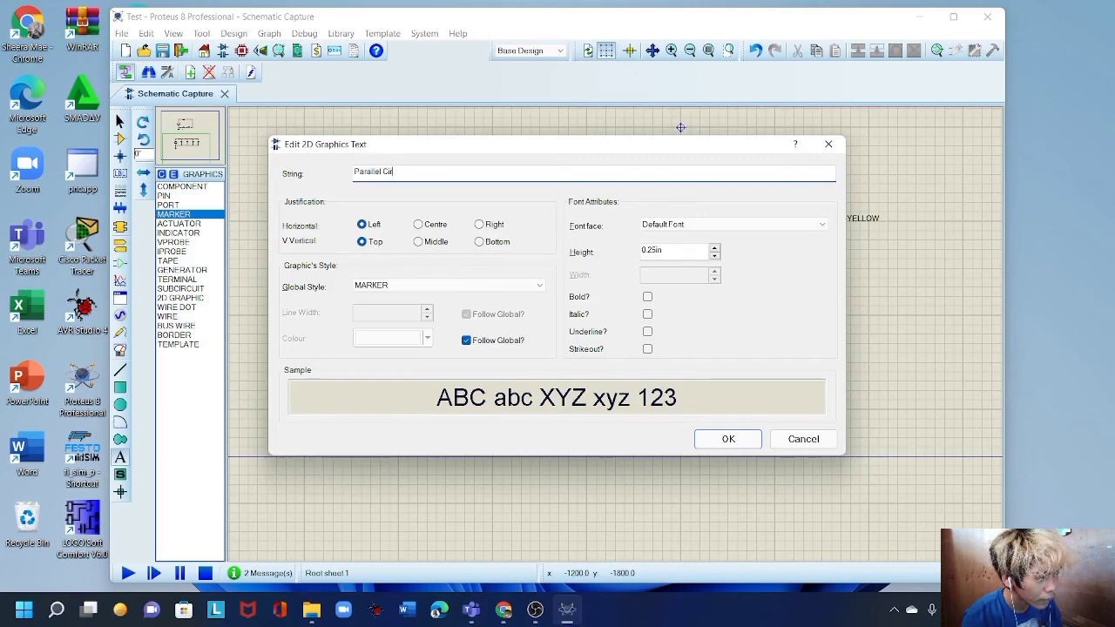
left_click(727, 440)
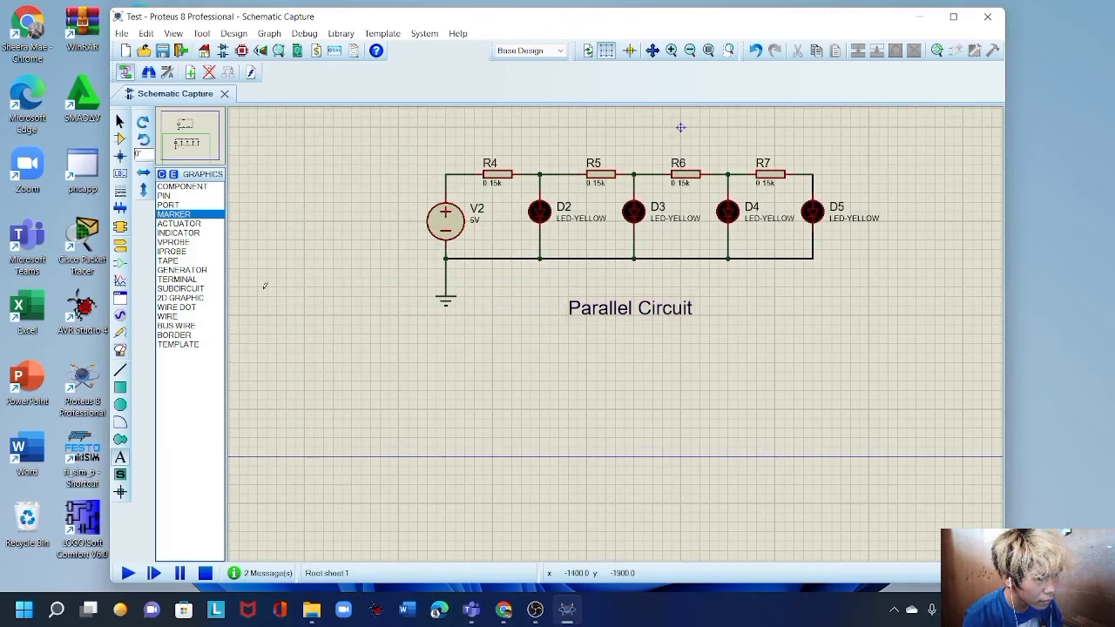
Move the 'Parallel Circuit' label up to sit just beneath the circuit.
right_click(289, 235)
mouse_move(366, 241)
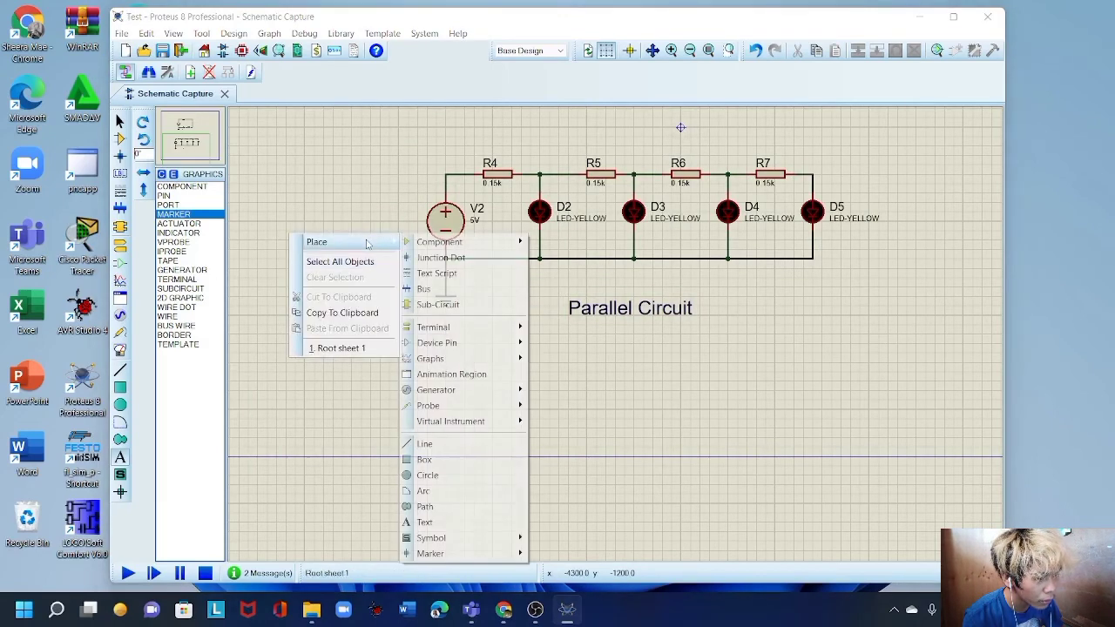
mouse_move(437, 245)
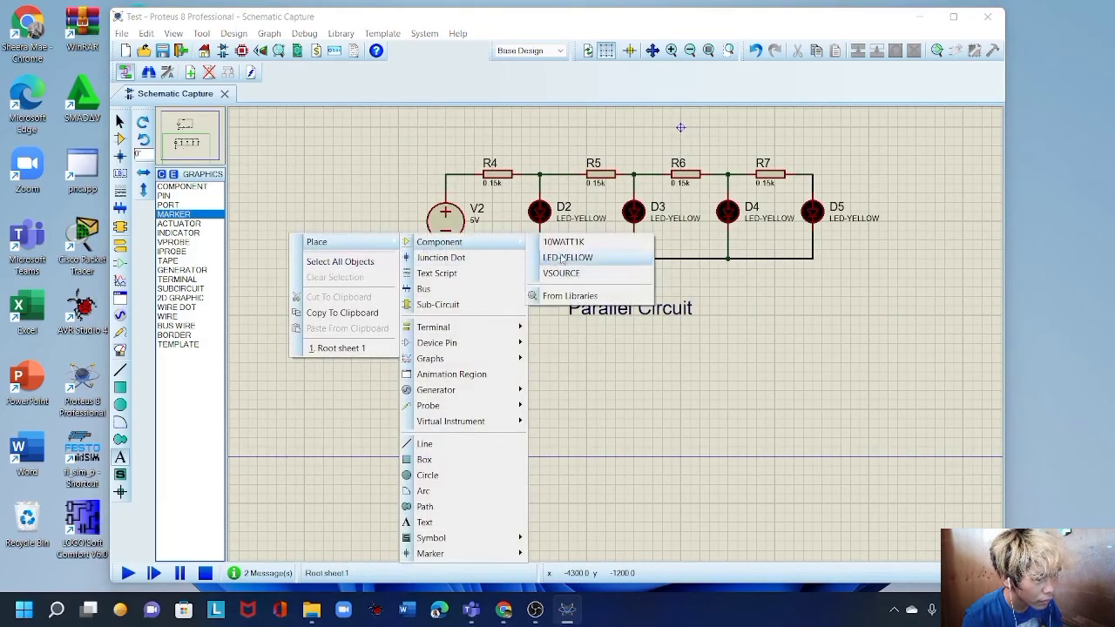
left_click(567, 256)
left_click_drag(539, 287, 709, 361)
left_click_drag(640, 317, 649, 299)
left_click(762, 346)
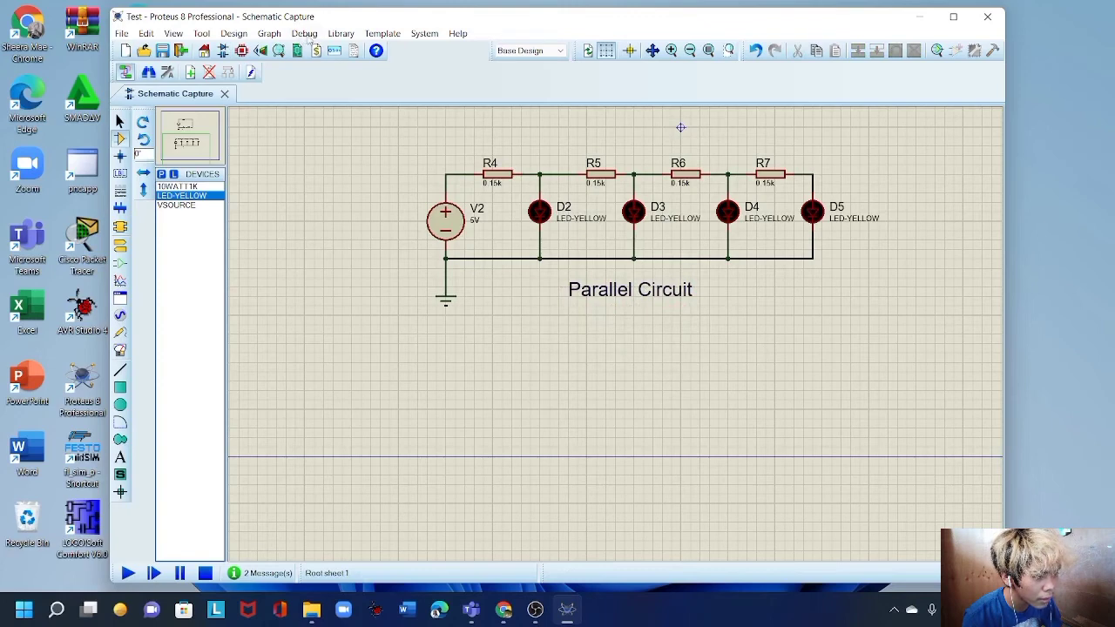
left_click(307, 37)
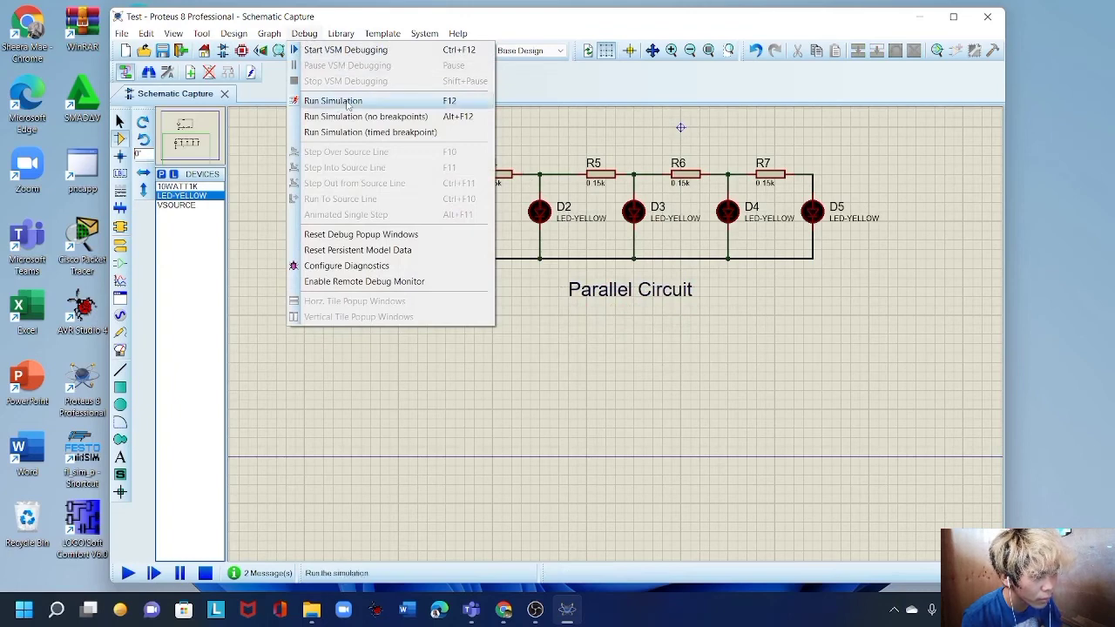
Run the simulation so all four parallel LEDs D2–D5 glow yellow.
left_click(347, 105)
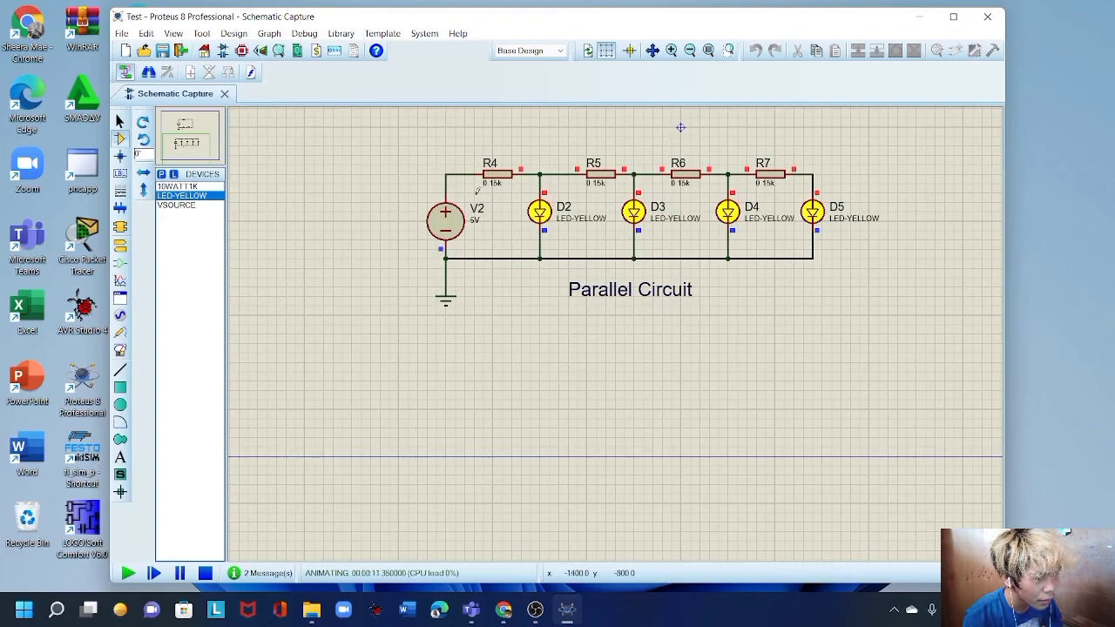
key("F7")
scroll(682, 270, "up", 1)
scroll(508, 372, "up", 1)
scroll(616, 334, "down", 1)
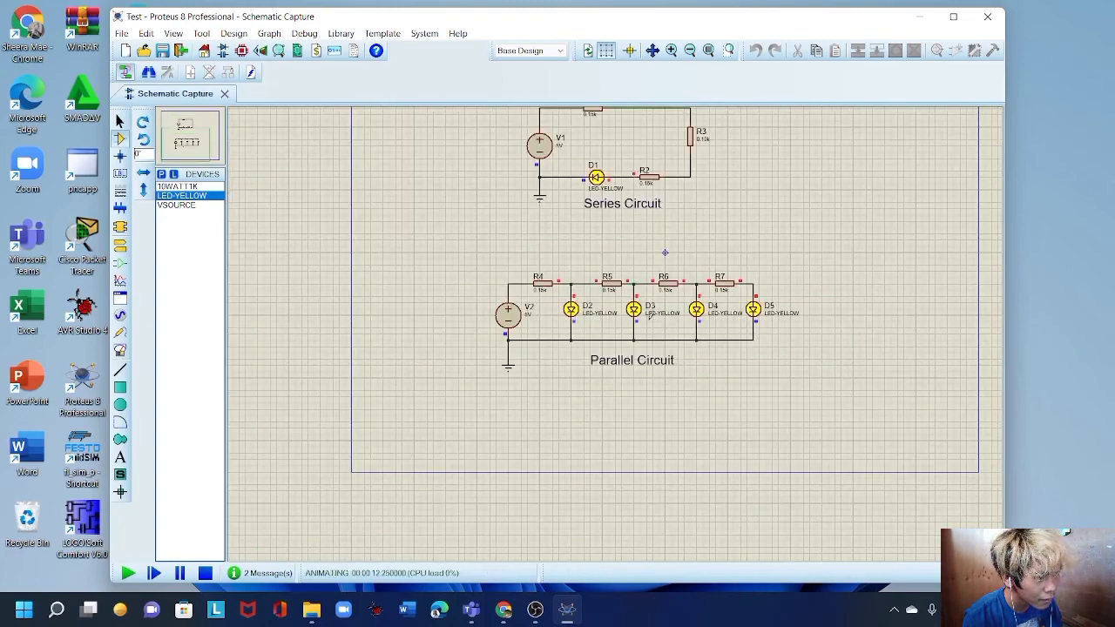
scroll(615, 329, "up", 1)
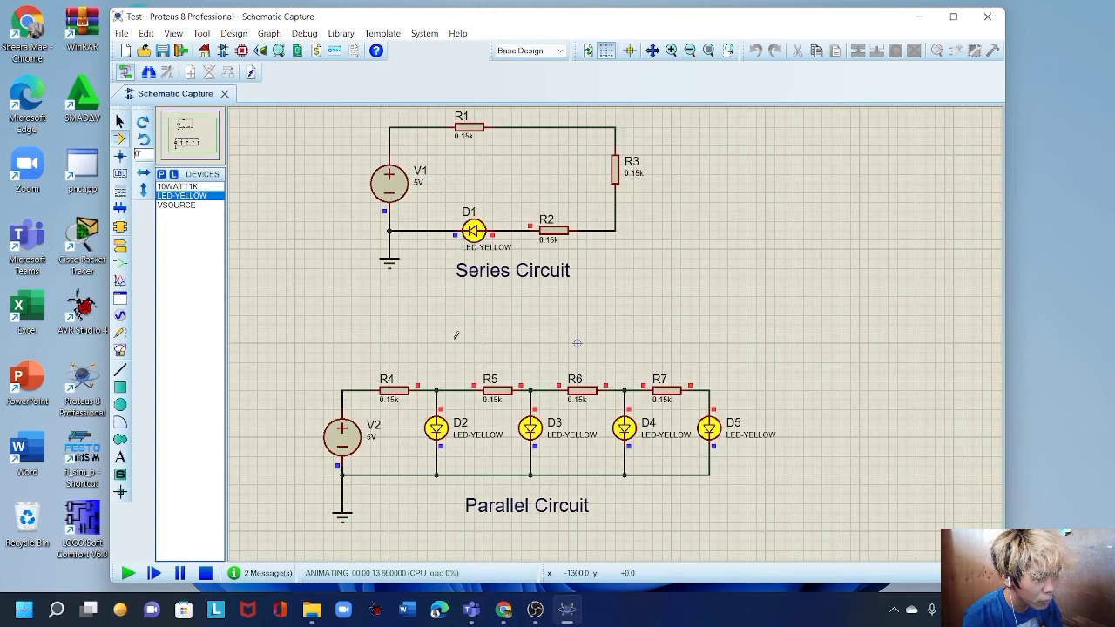
left_click(652, 51)
left_click(474, 334)
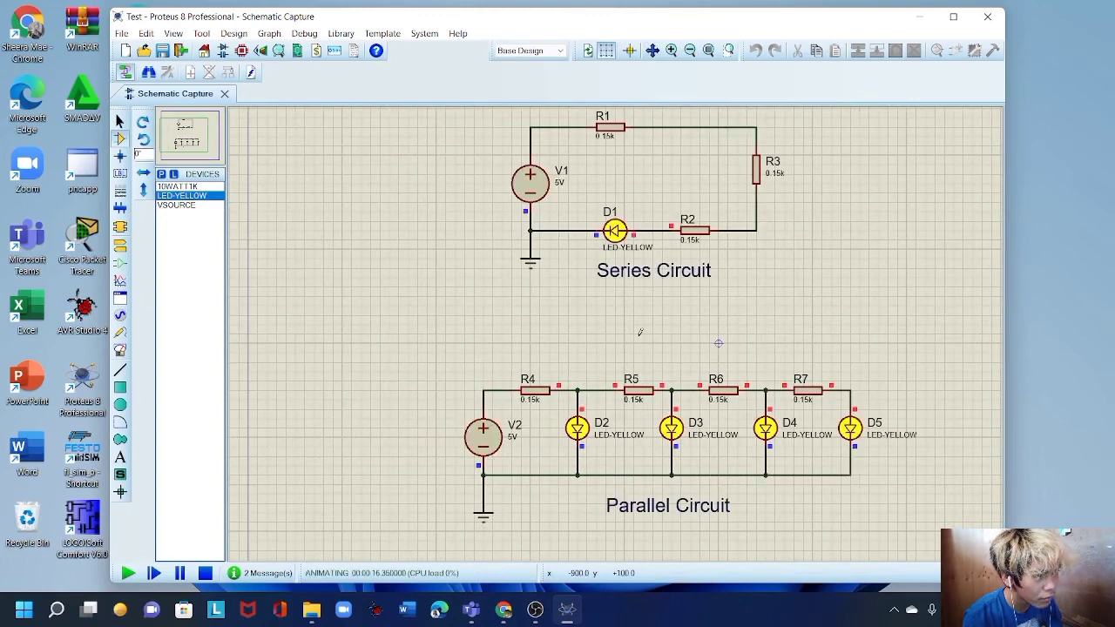
left_click(653, 52)
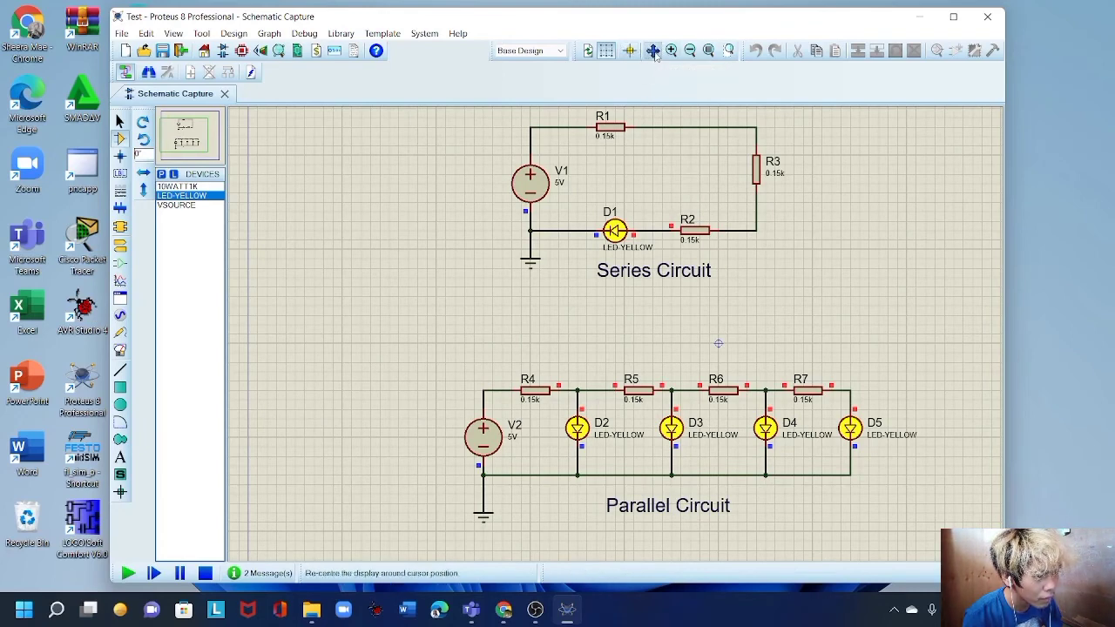
left_click(702, 352)
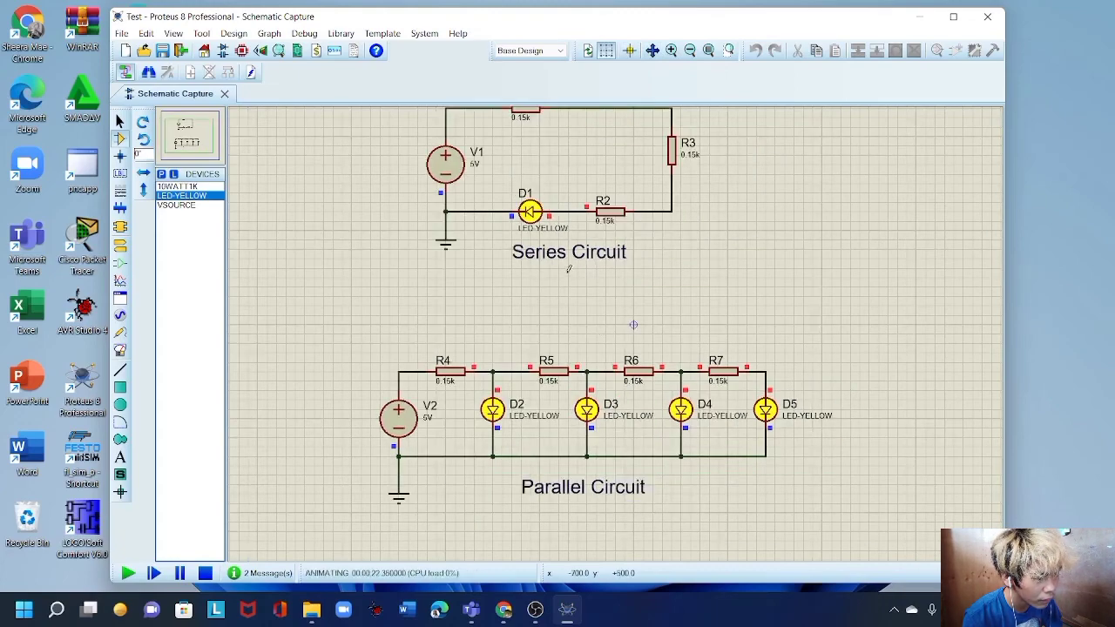
left_click(652, 51)
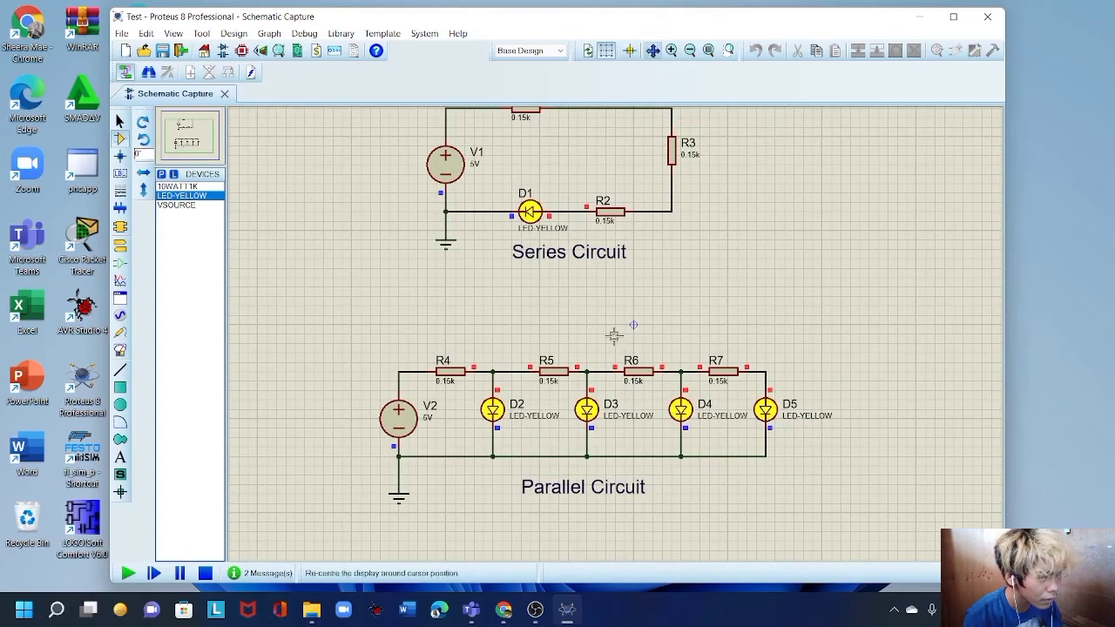
left_click(704, 288)
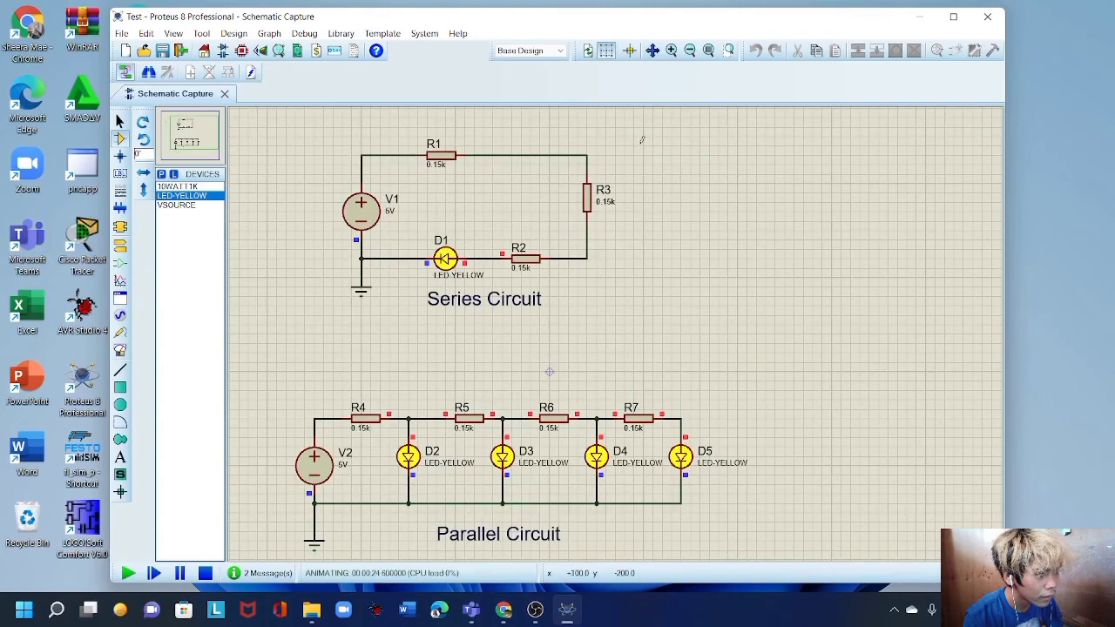
left_click(652, 50)
left_click(298, 376)
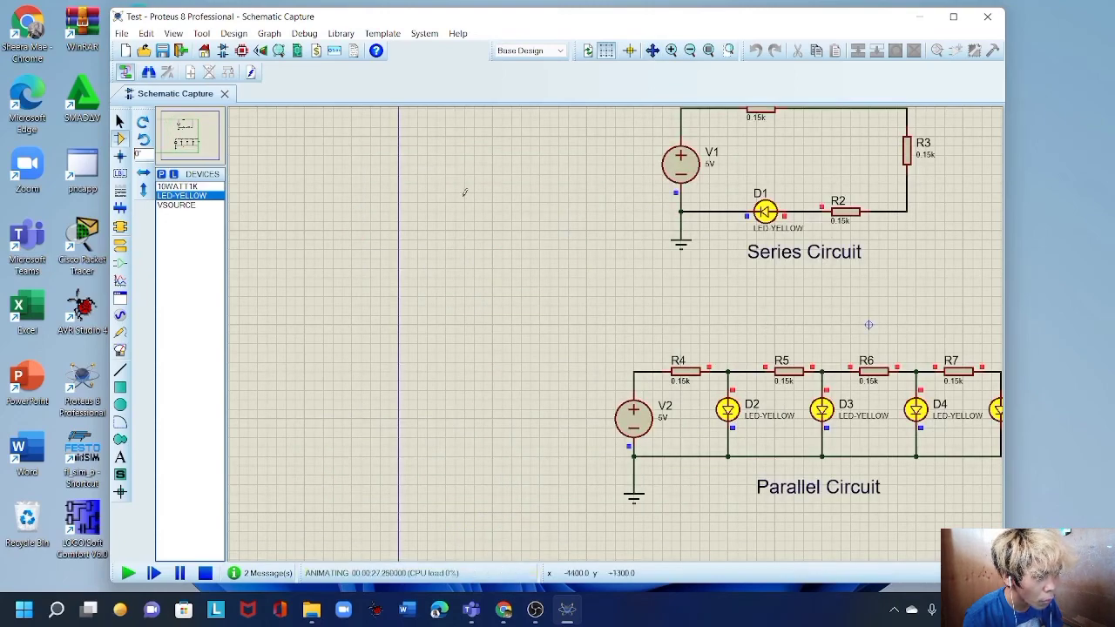
scroll(572, 271, "down", 1)
scroll(840, 294, "up", 1)
scroll(566, 381, "down", 1)
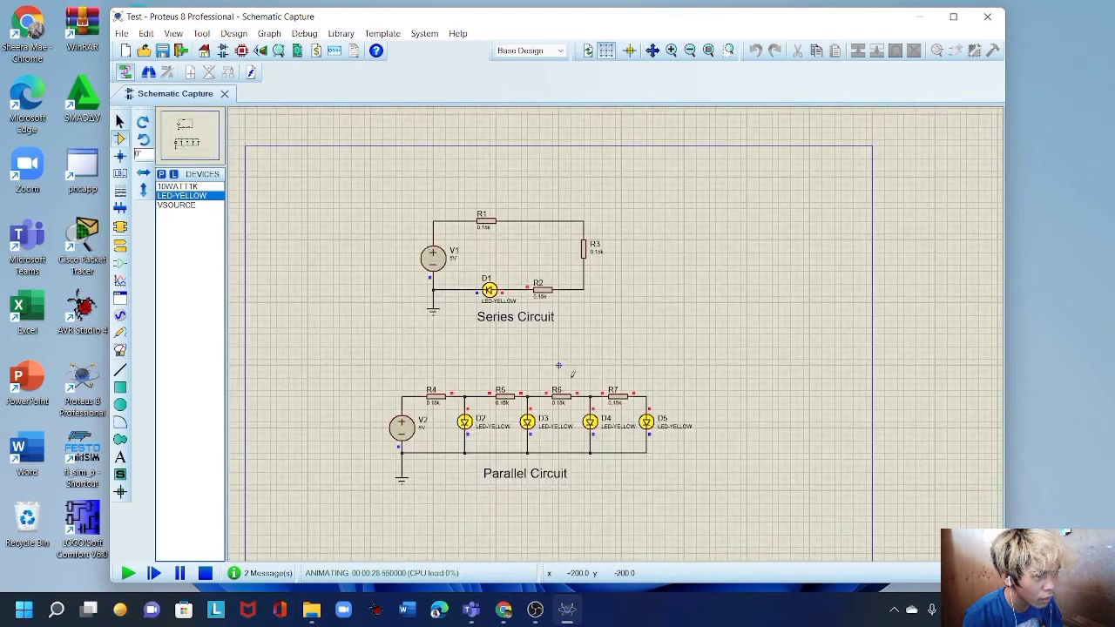
scroll(503, 344, "up", 1)
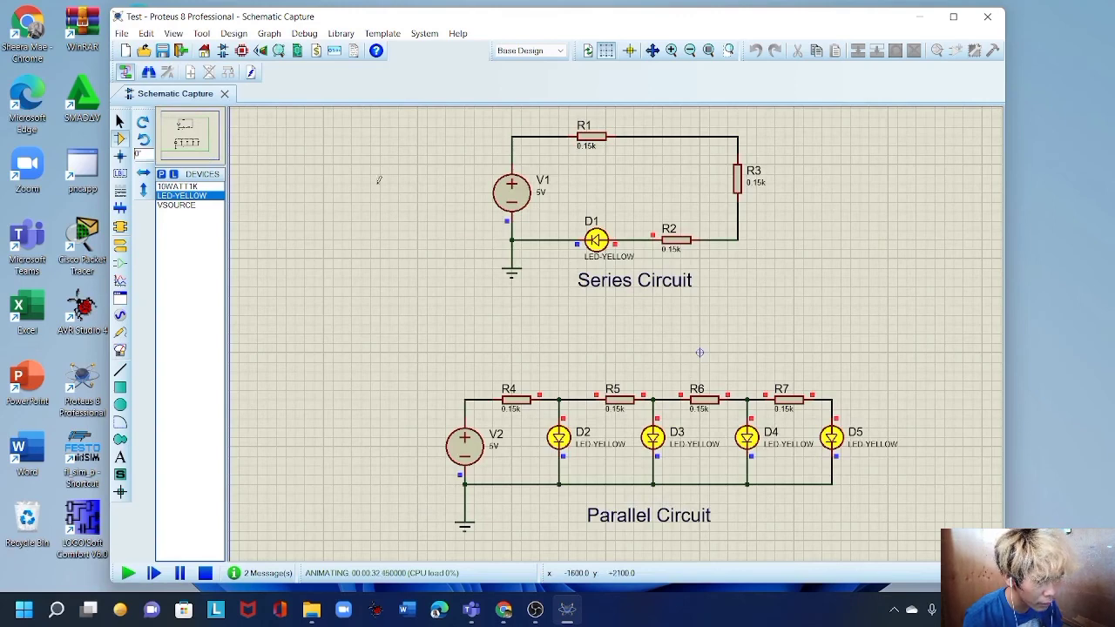
Save the project under the new name TestSuccess.
left_click(122, 35)
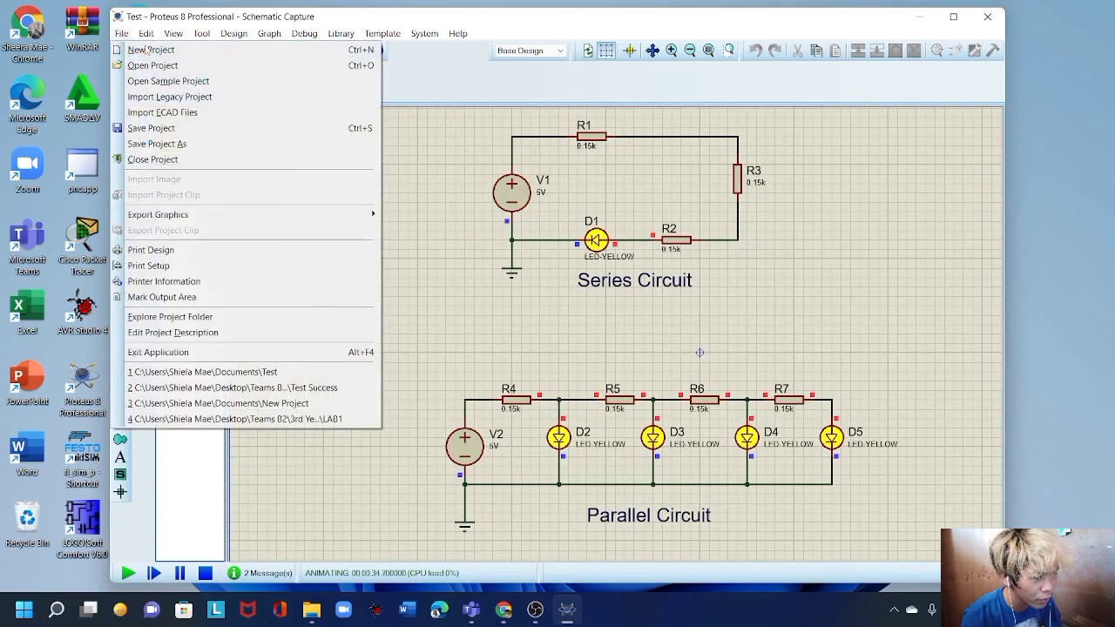
left_click(170, 144)
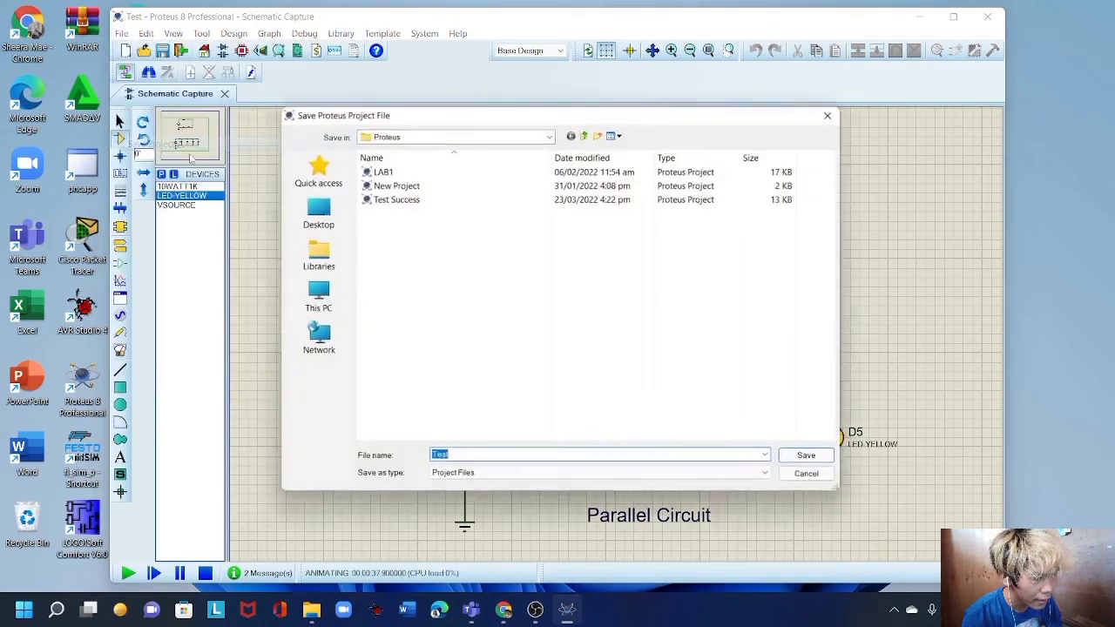
left_click(493, 457)
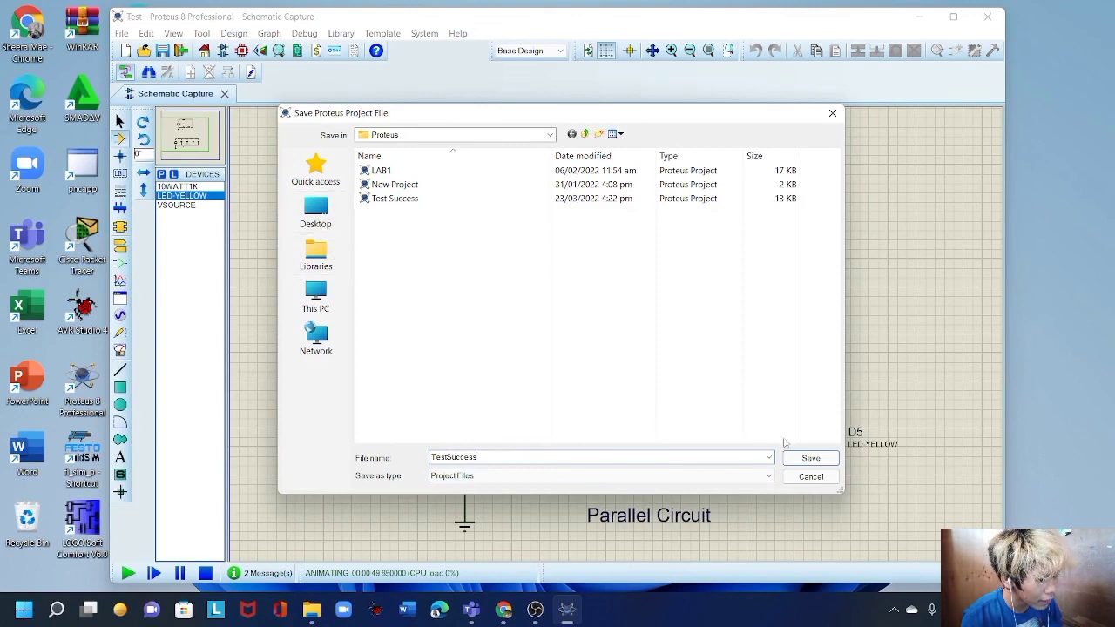
left_click(807, 460)
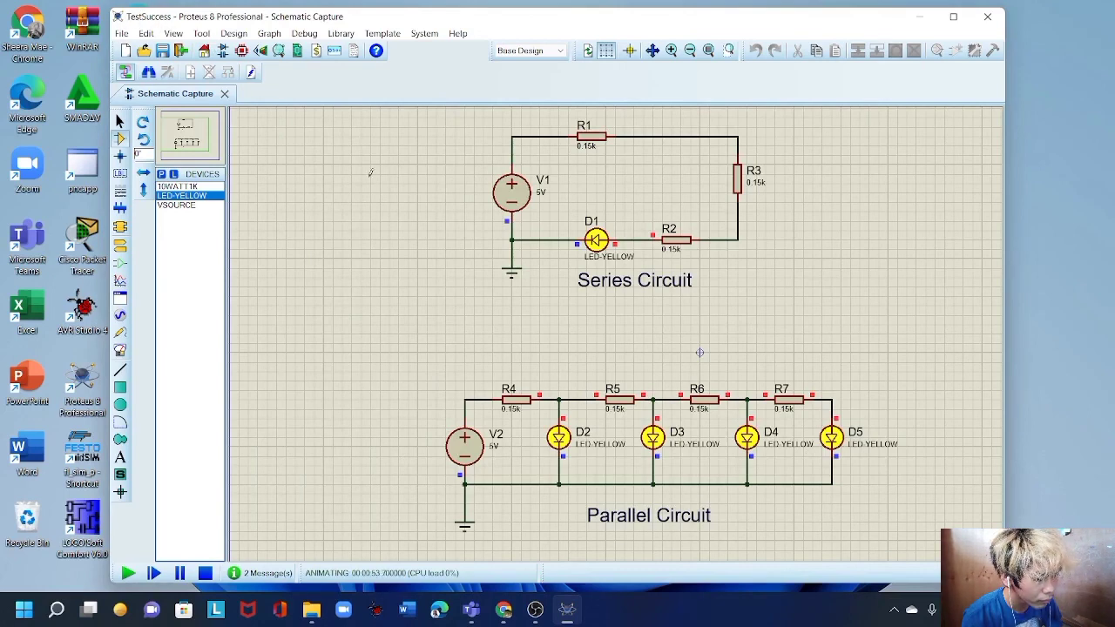
Stop VSM debugging so LED D1 and parallel LEDs D2–D5 go dark, then zoom out.
left_click(305, 34)
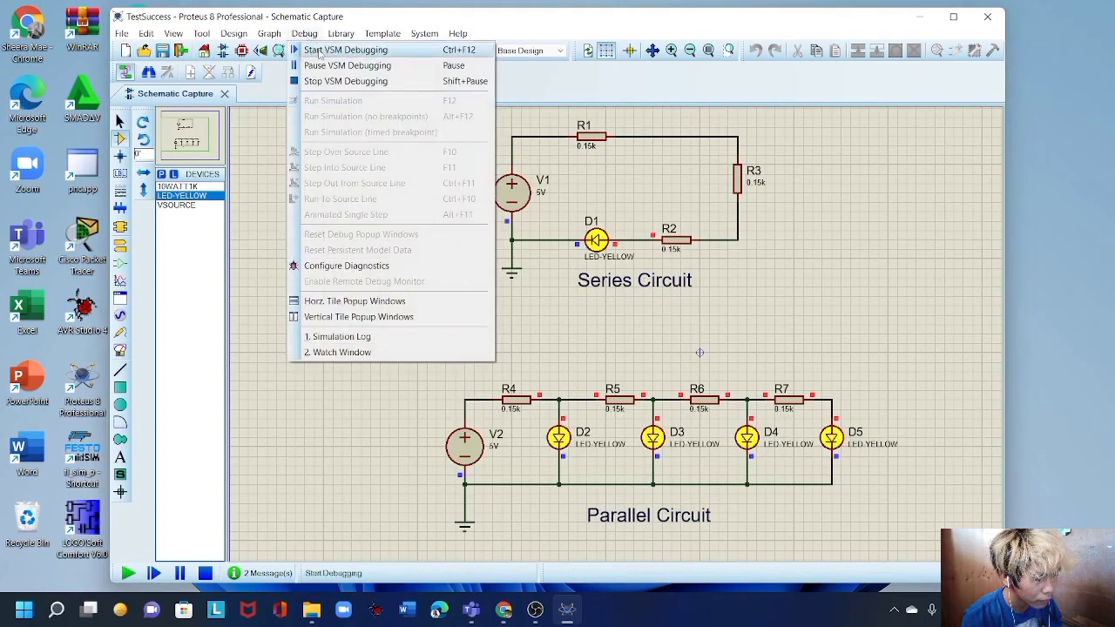
left_click(344, 82)
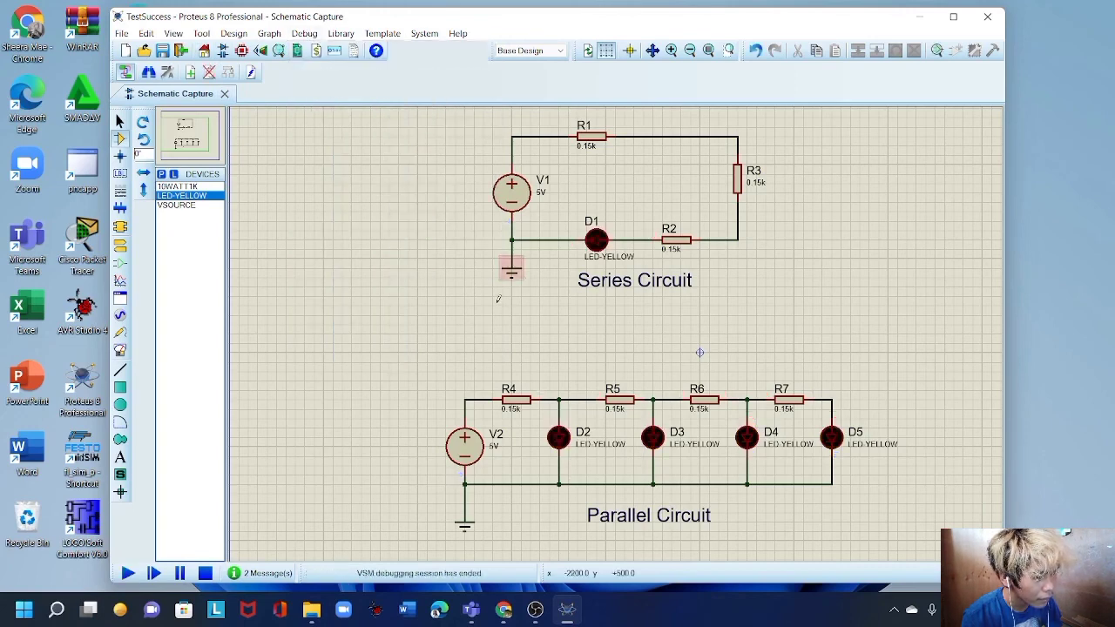
scroll(767, 258, "down", 2)
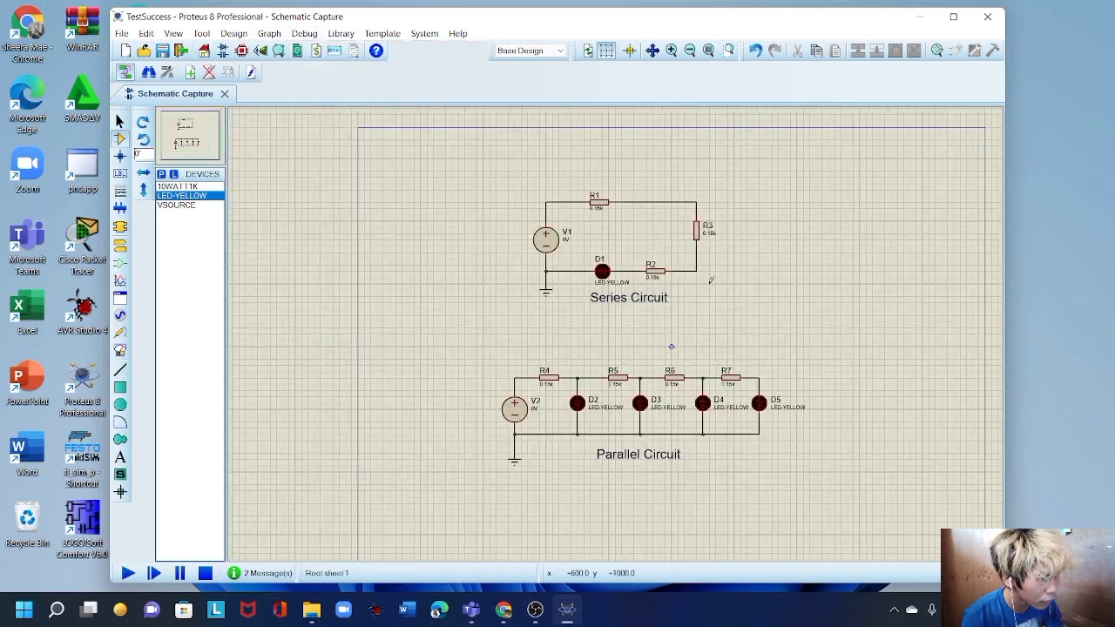